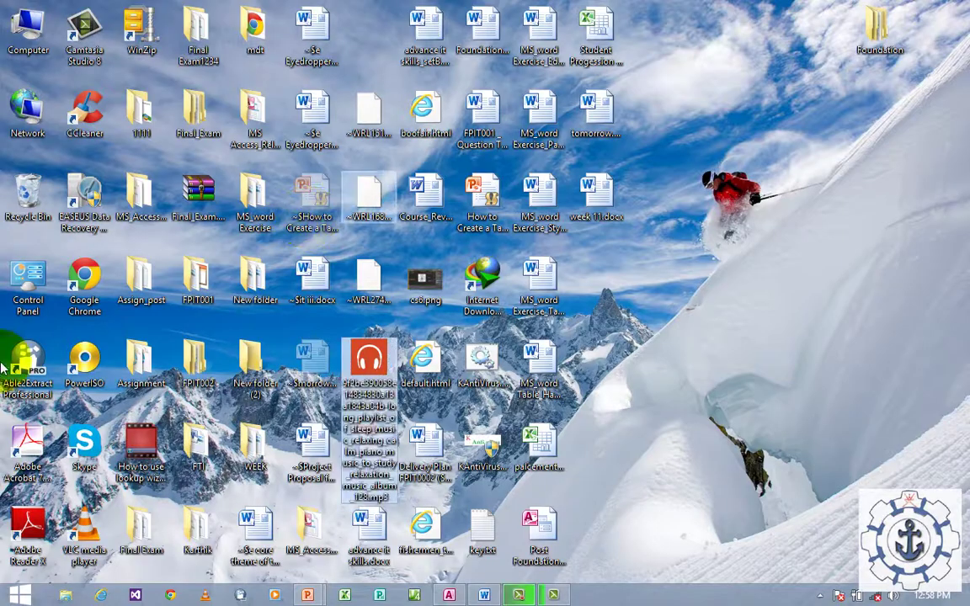
# Step: Launch Microsoft Access 2010 from the installed Microsoft Office programs
pyautogui.click(20, 596)
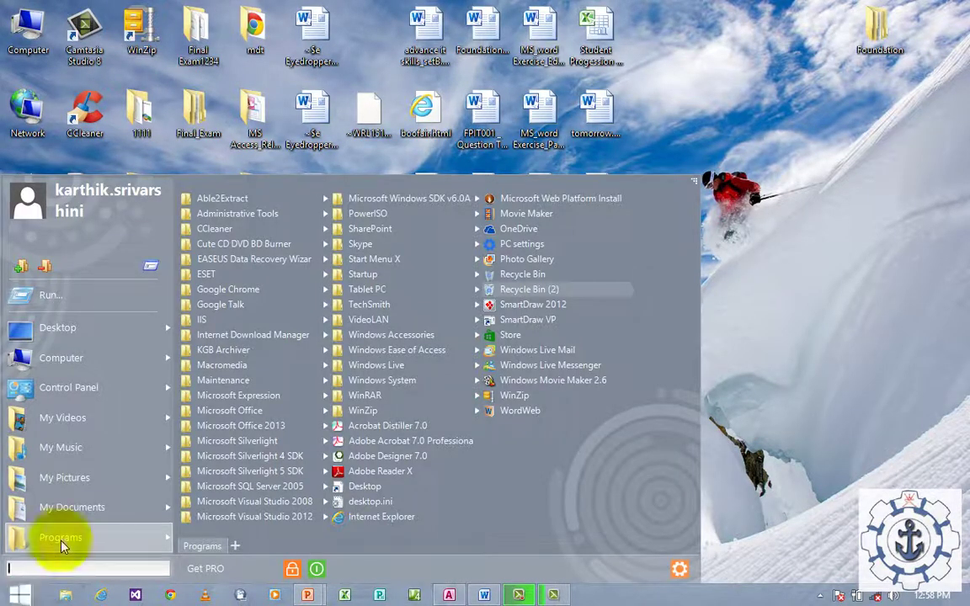
pyautogui.moveTo(240, 411)
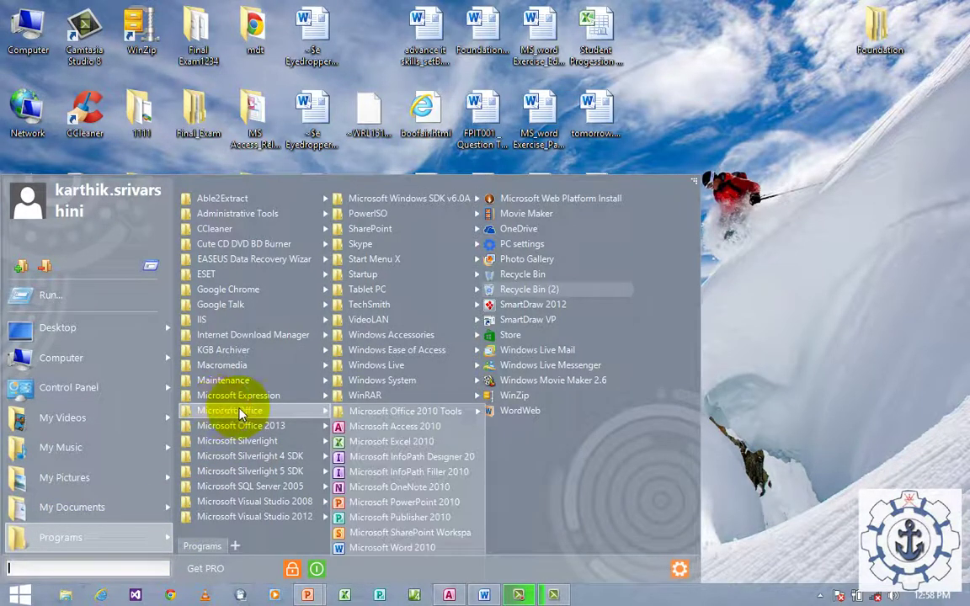
pyautogui.click(374, 428)
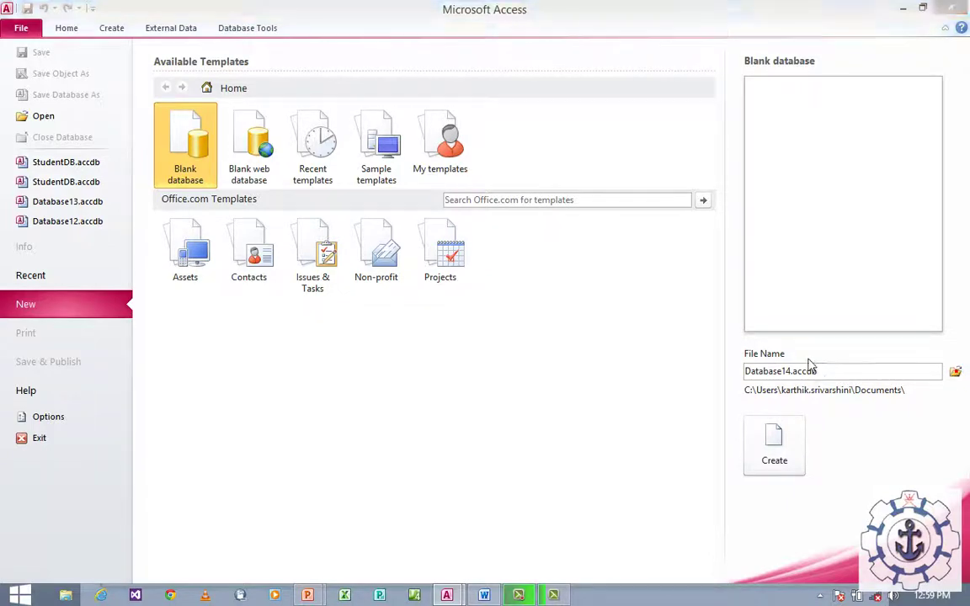
# Step: Browse for the new blank database's location, create a folder named Example_MSAcess on the Desktop and open it
pyautogui.click(956, 371)
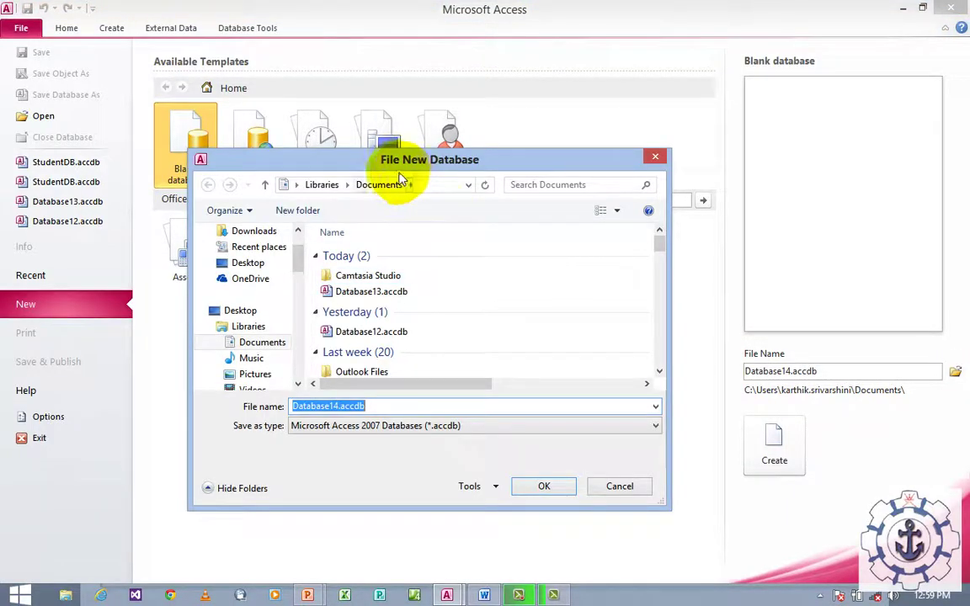
pyautogui.moveTo(531, 154); pyautogui.dragTo(554, 77)
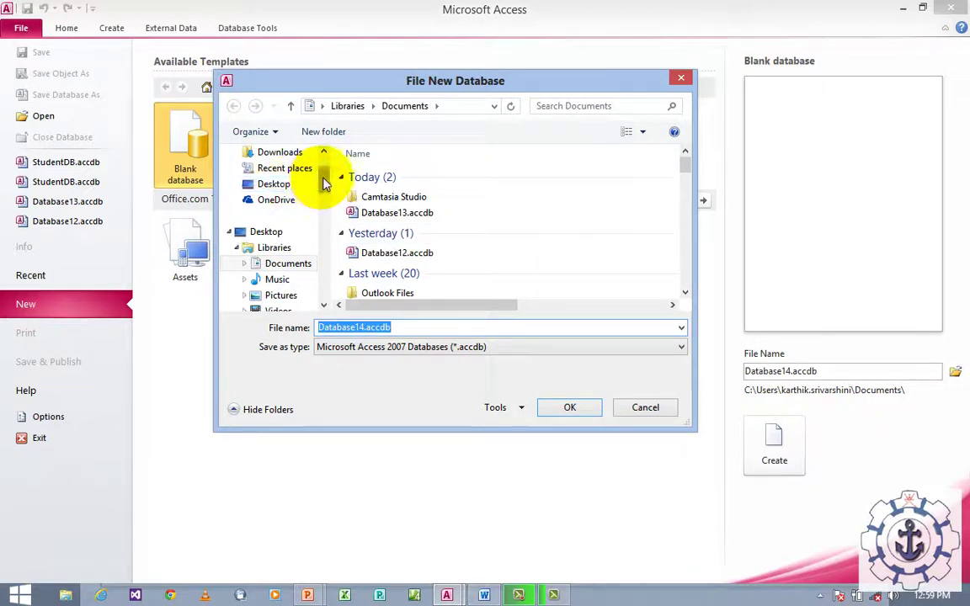
pyautogui.moveTo(325, 179); pyautogui.dragTo(325, 168)
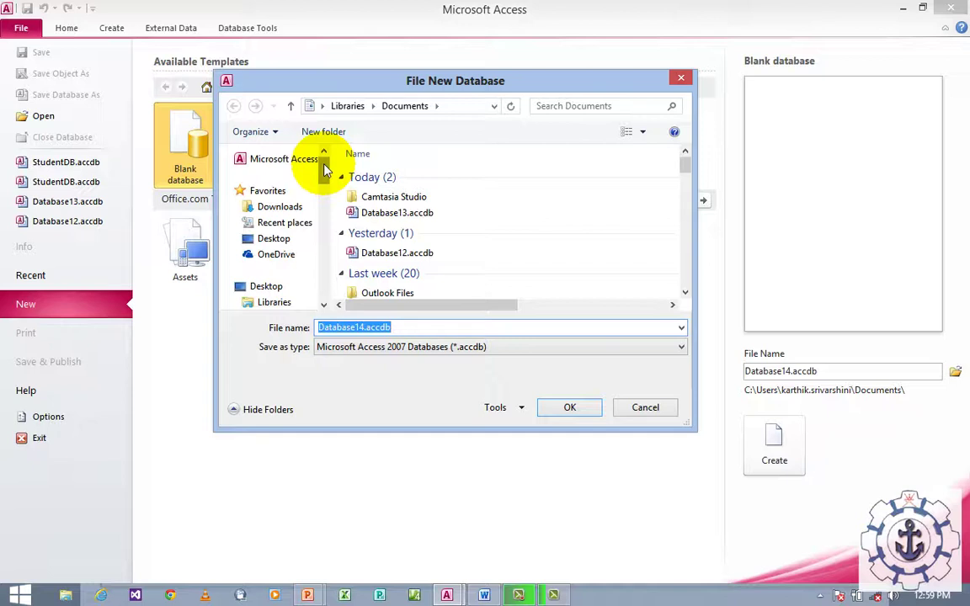
pyautogui.click(278, 242)
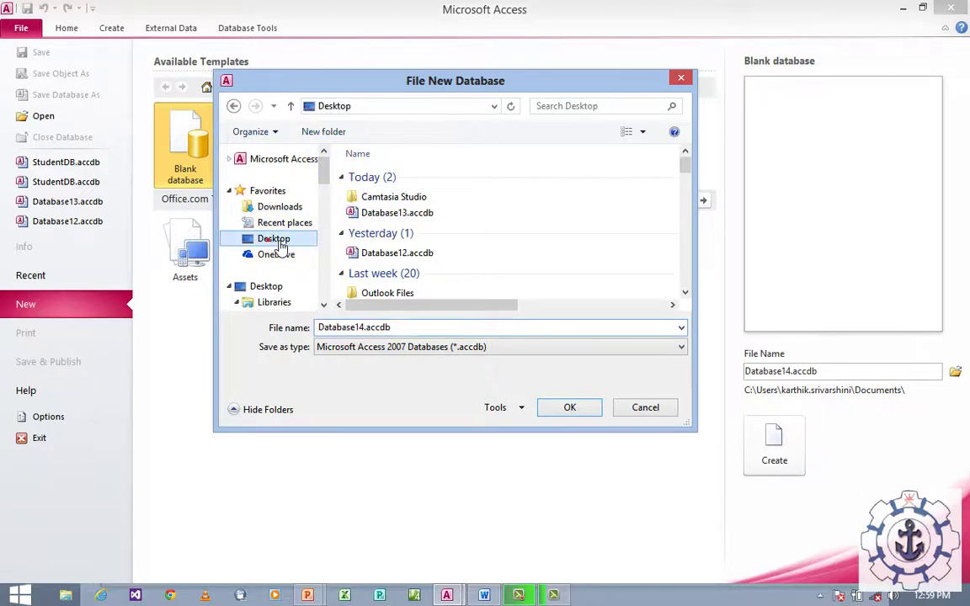
pyautogui.click(323, 133)
pyautogui.write('Ex')
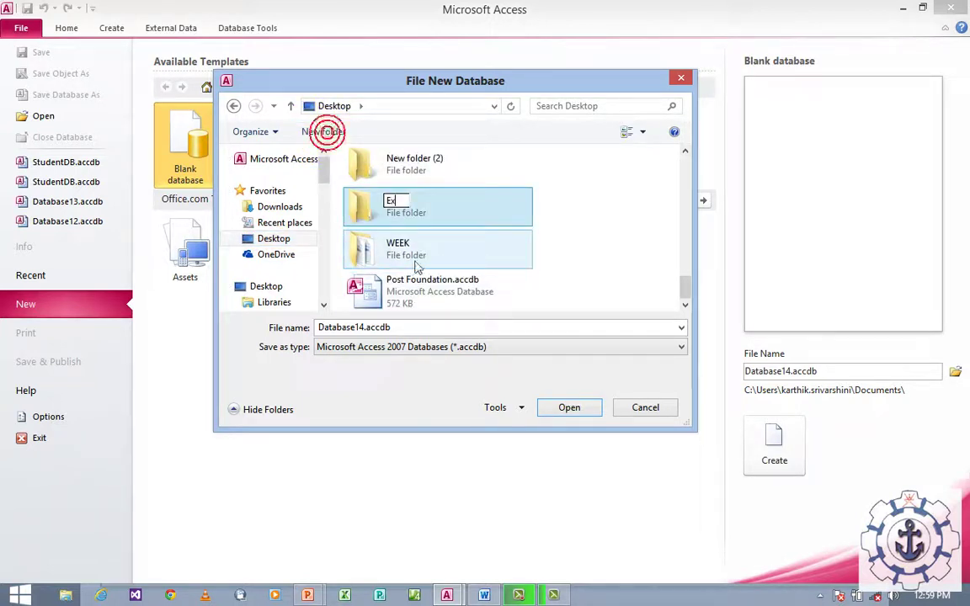
pyautogui.write('ample')
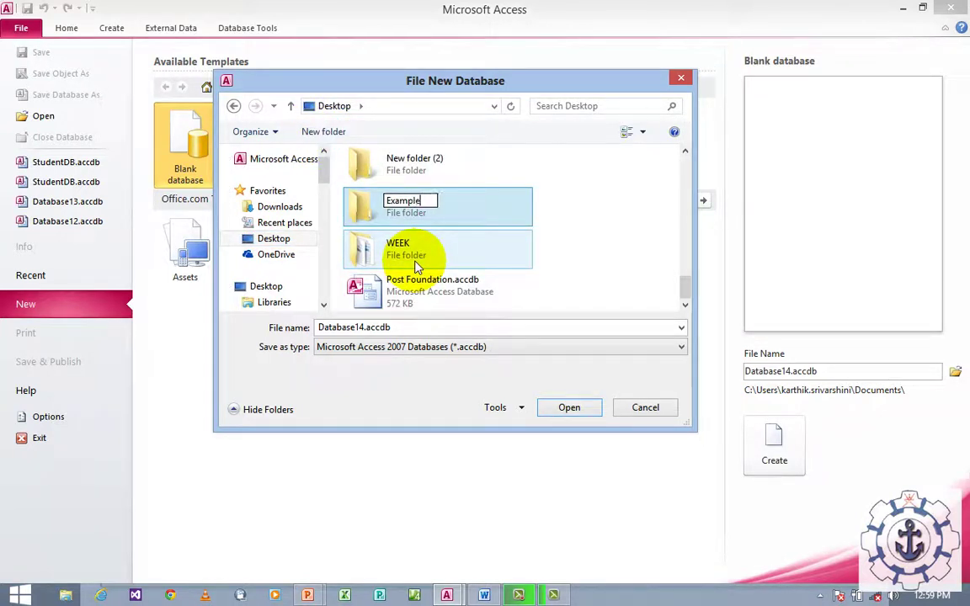
pyautogui.write('_MSAcess')
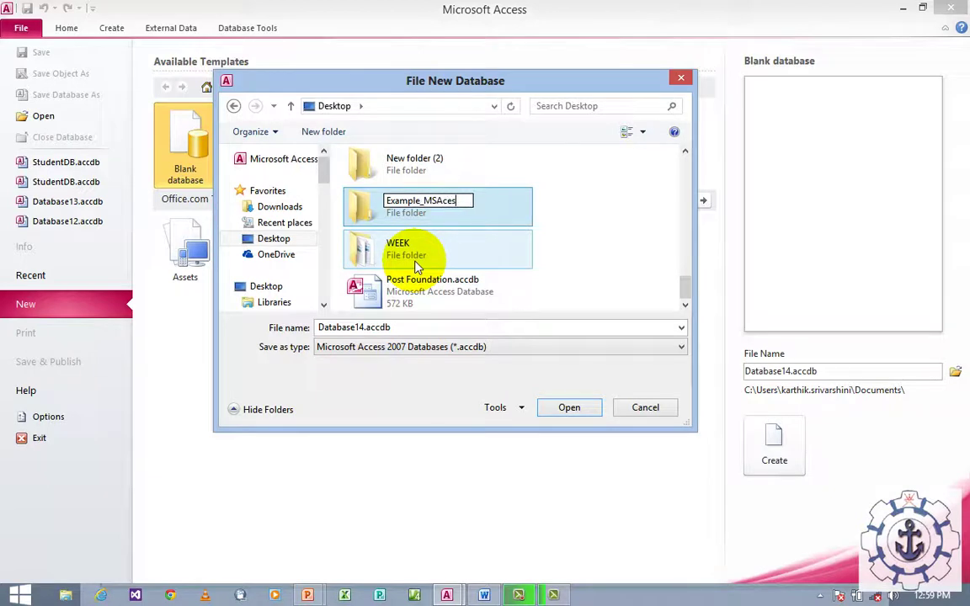
pyautogui.click(570, 408)
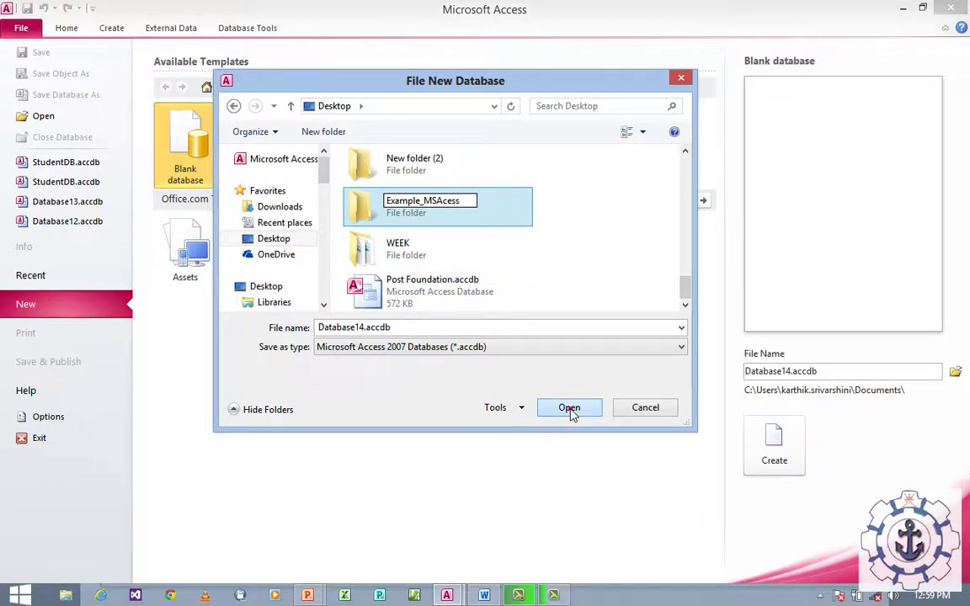
pyautogui.click(570, 408)
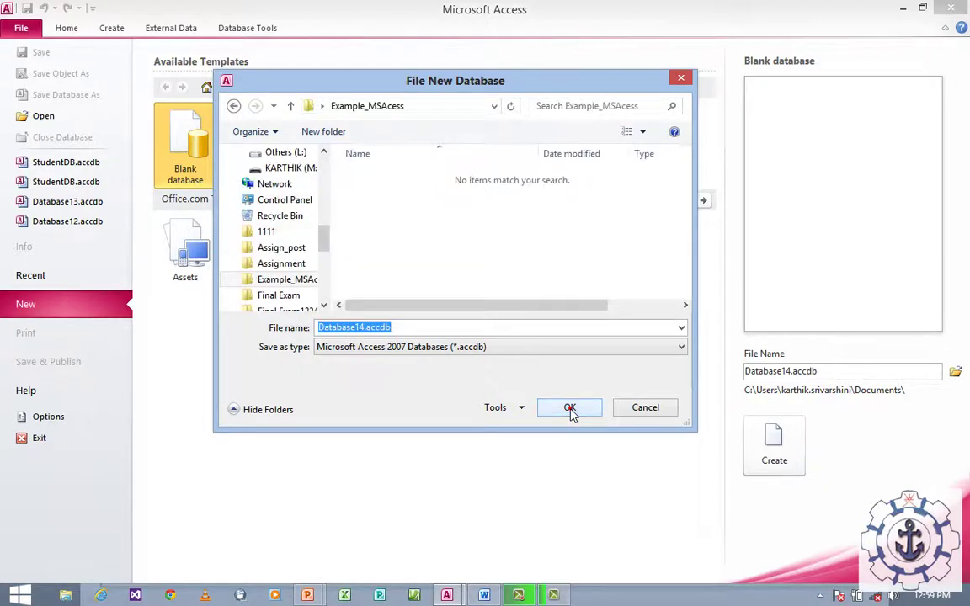
# Step: Name the blank database Student_marks and create it in the Example_MSAcess folder
pyautogui.click(396, 327)
pyautogui.doubleClick(342, 330)
pyautogui.press('BackSpace')
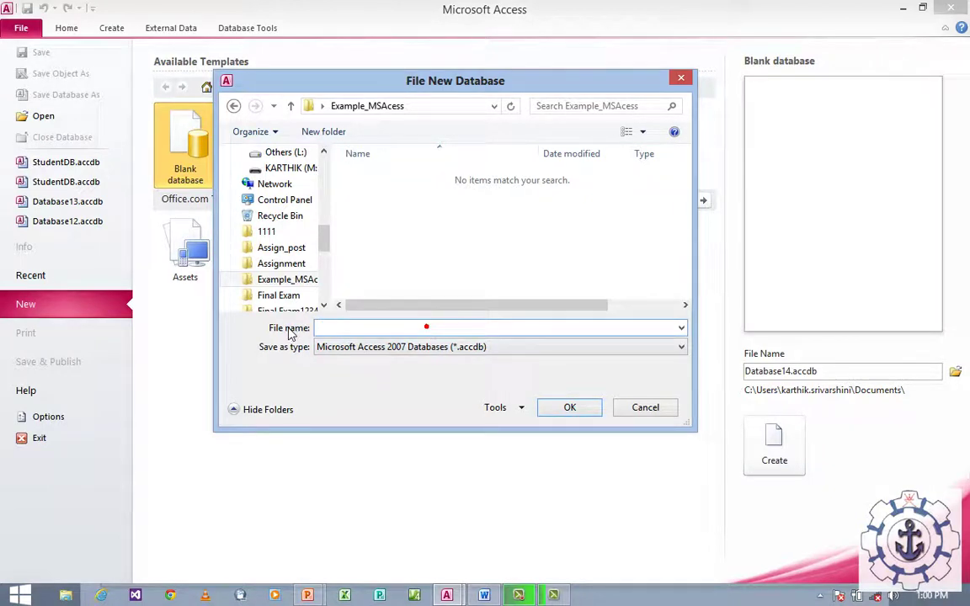
pyautogui.write('Std')
pyautogui.write('ude')
pyautogui.write('nt_marks')
pyautogui.click(570, 408)
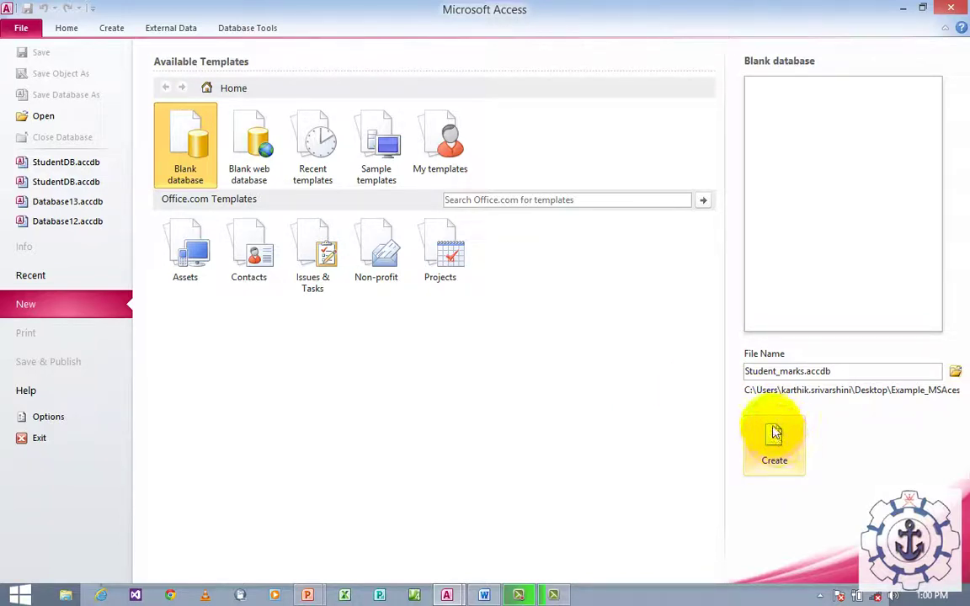
pyautogui.click(786, 456)
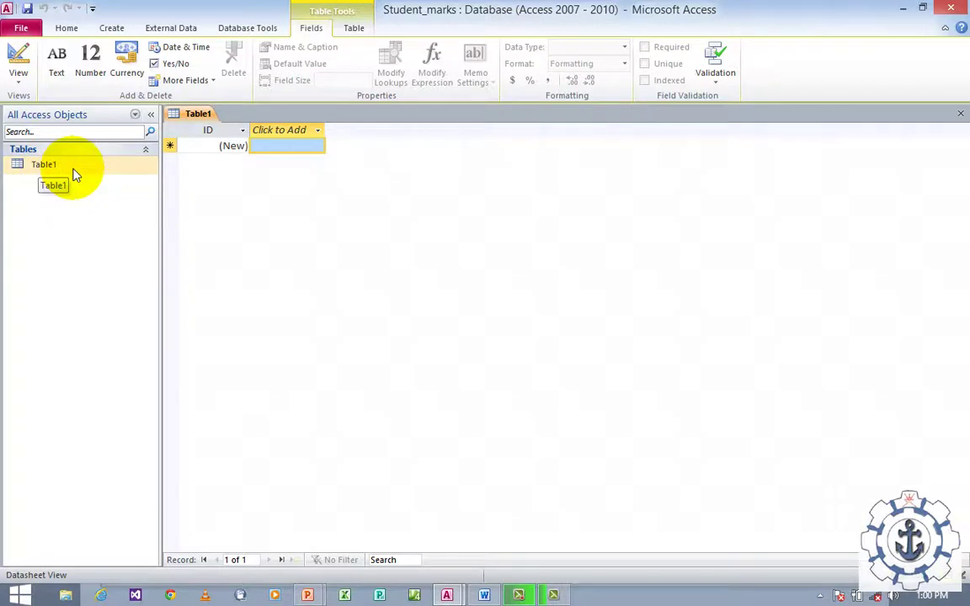
# Step: Open Table1 in Design View, saving the table under the name Student_marks
pyautogui.click(111, 27)
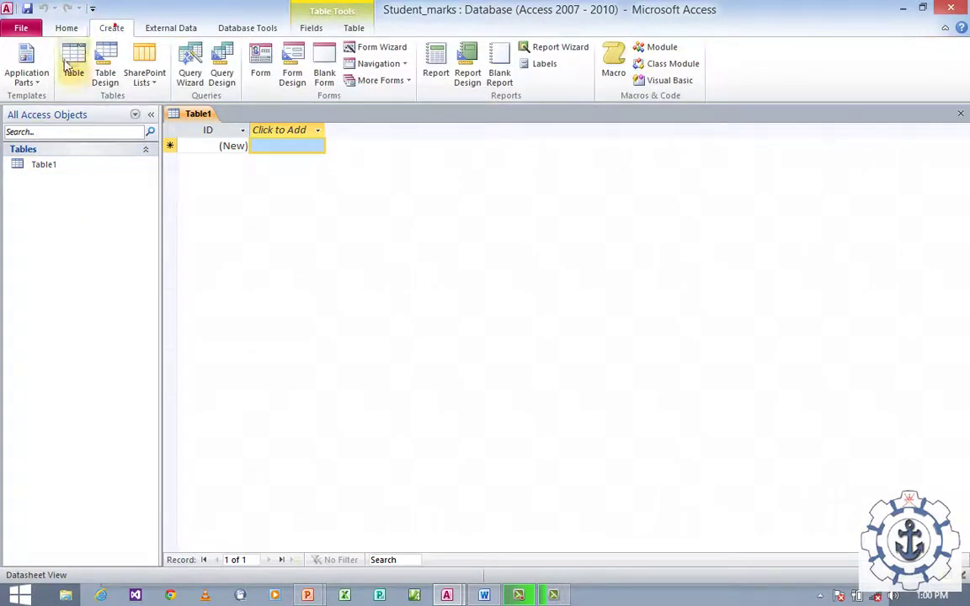
pyautogui.click(44, 165)
pyautogui.rightClick(59, 166)
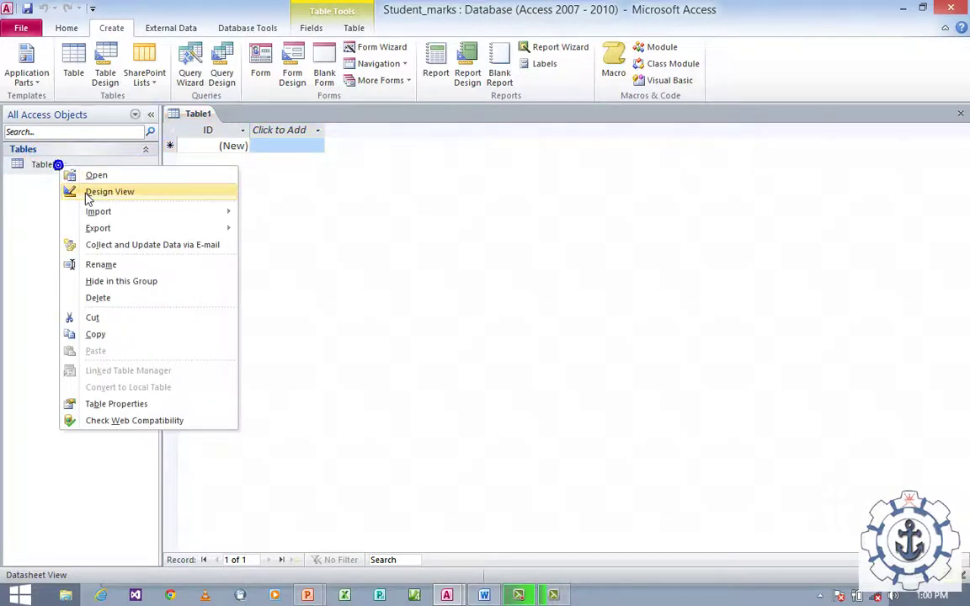
pyautogui.click(86, 193)
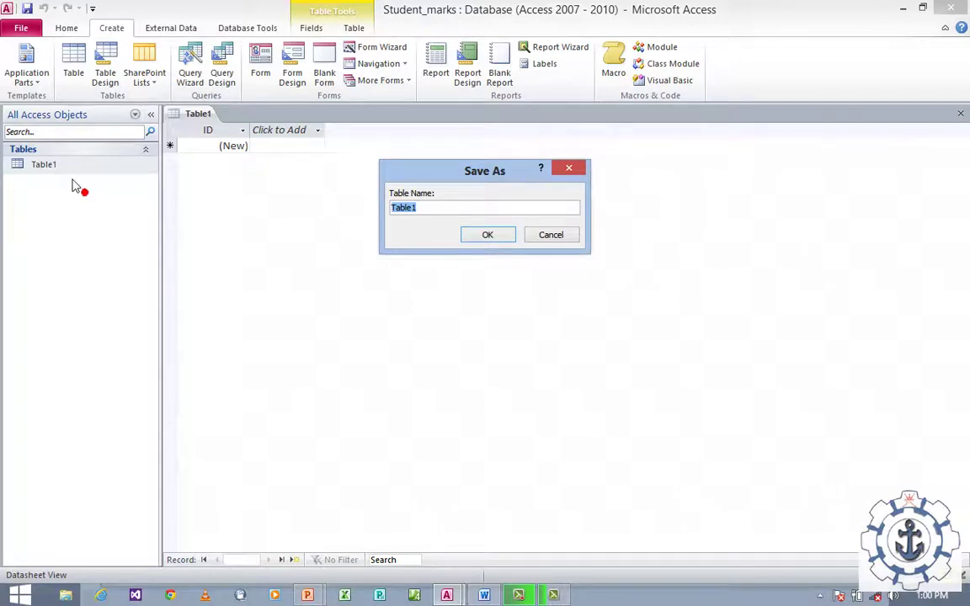
pyautogui.click(72, 172)
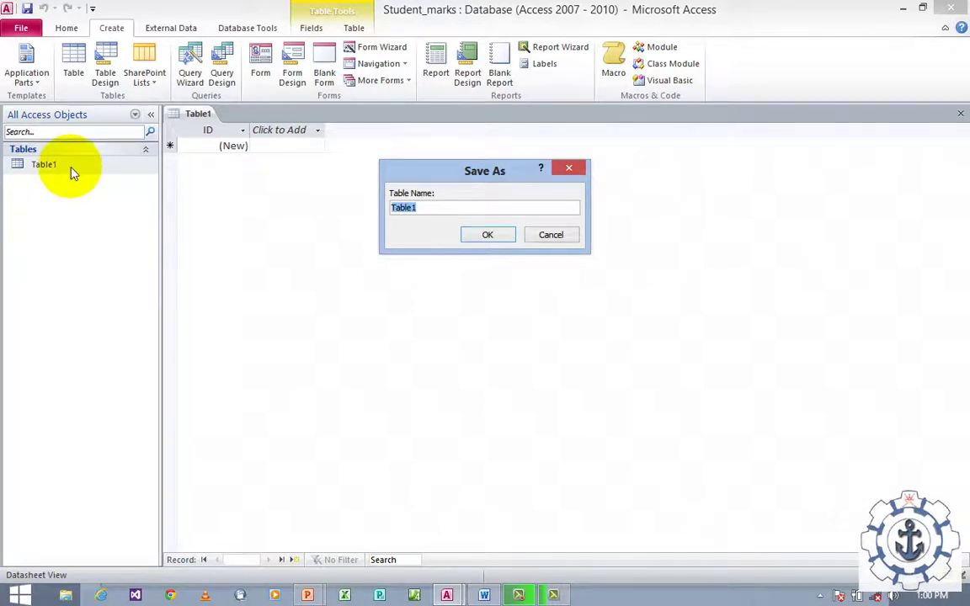
pyautogui.write('Student_marks')
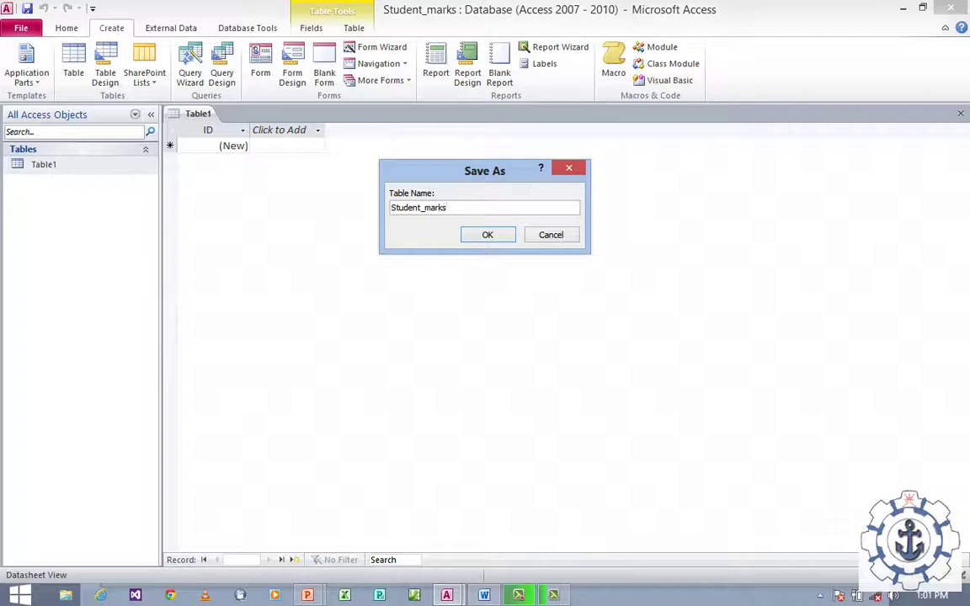
pyautogui.click(488, 236)
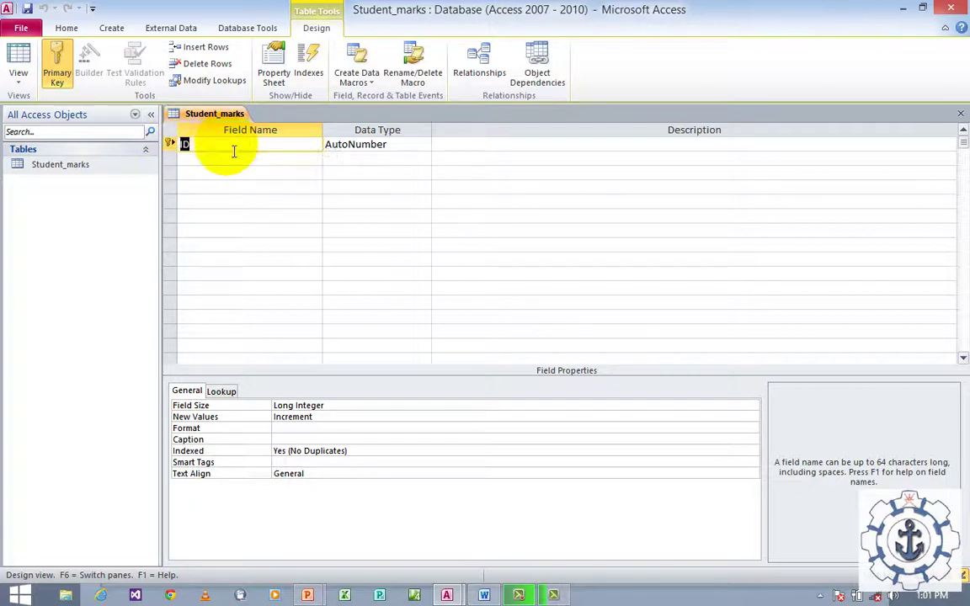
# Step: Rename the primary key field ID as Std_Id, with data type Number and the description "Student Id"
pyautogui.click(233, 145)
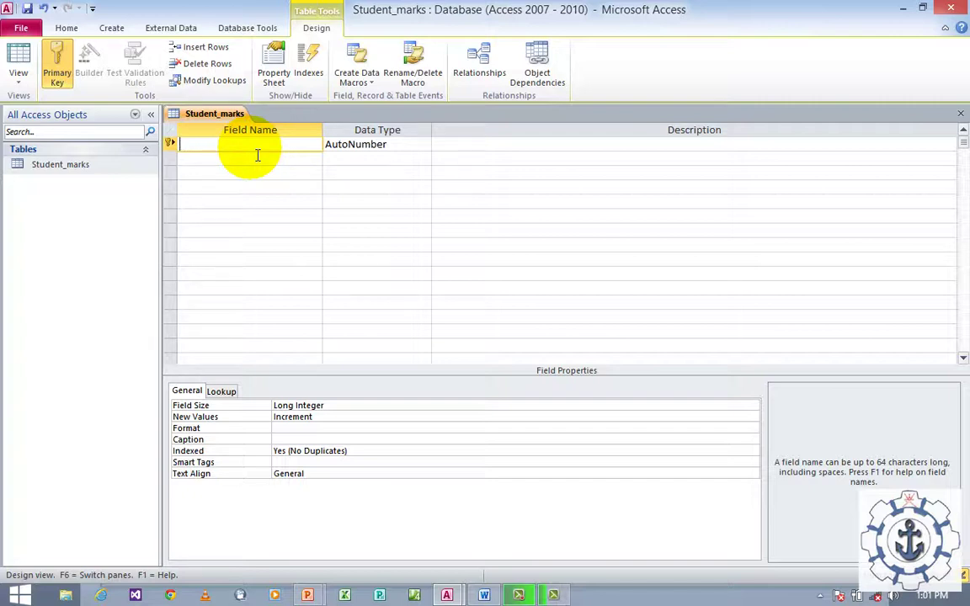
pyautogui.write('Std_Id')
pyautogui.press('Tab')
pyautogui.write('Nu')
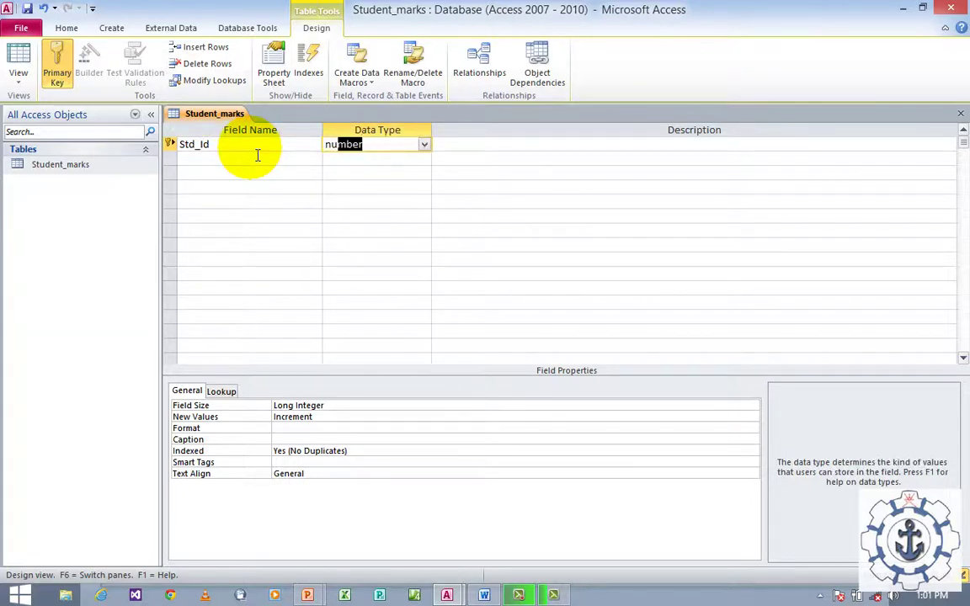
pyautogui.press('Tab')
pyautogui.write('S')
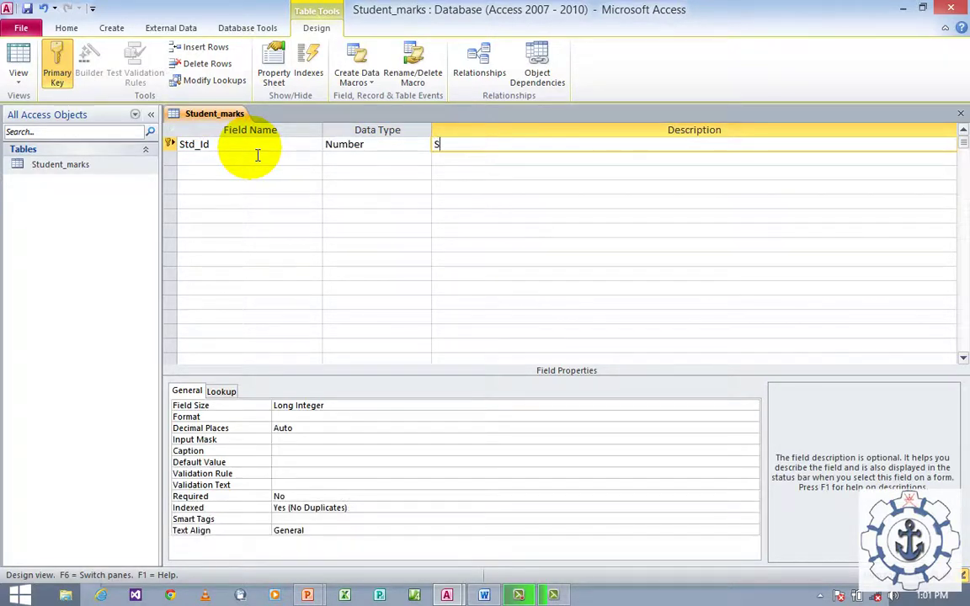
pyautogui.write('tudent Id')
pyautogui.press('Tab')
# Step: Add a Std_Name field with data type Text and the description "Student Name"
pyautogui.write('Std_Name')
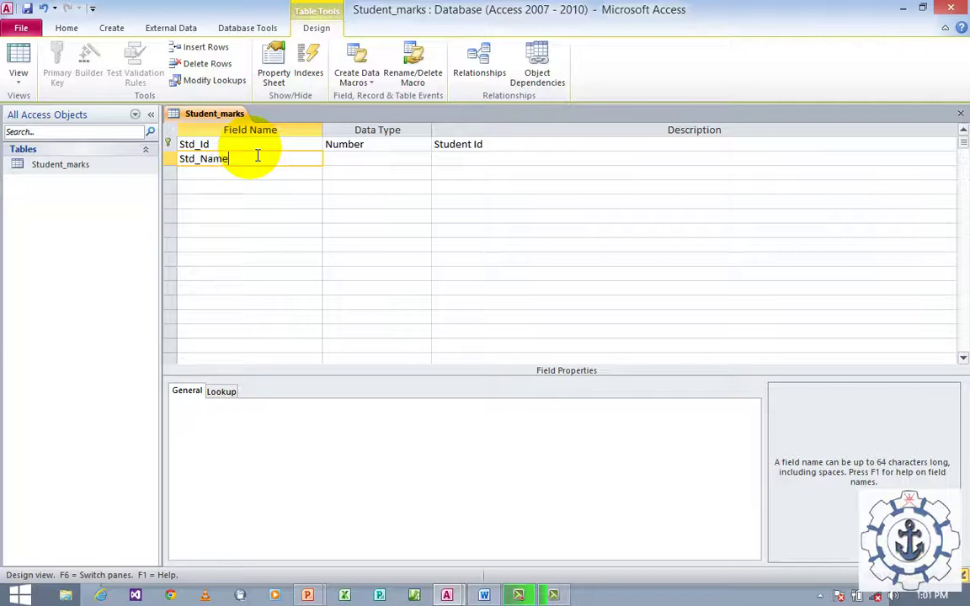
pyautogui.press('Tab')
pyautogui.press('Tab')
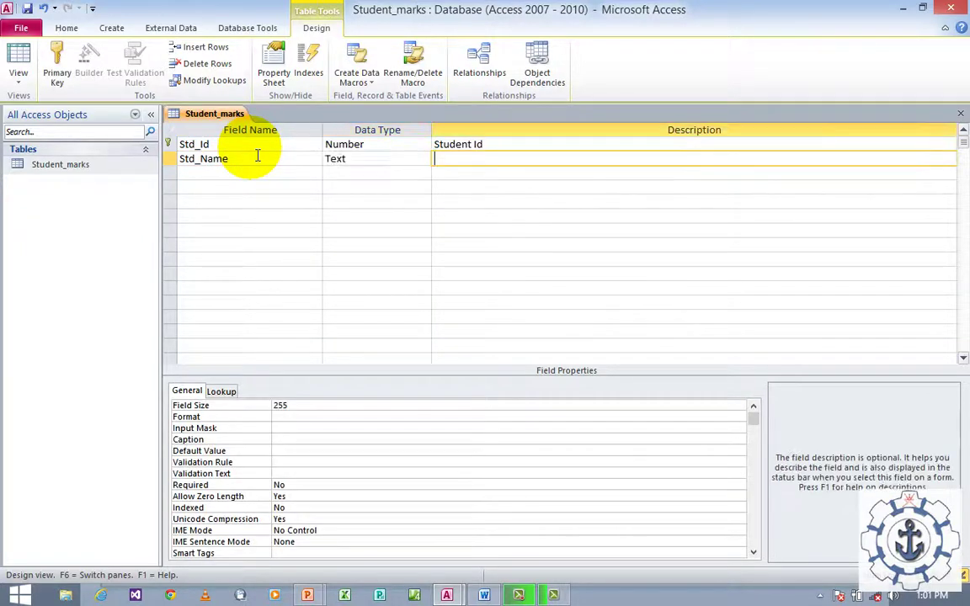
pyautogui.write('Student name')
pyautogui.press('BackSpace')
pyautogui.press('BackSpace')
pyautogui.press('BackSpace')
pyautogui.press('BackSpace')
pyautogui.write('Name')
pyautogui.press('Return')
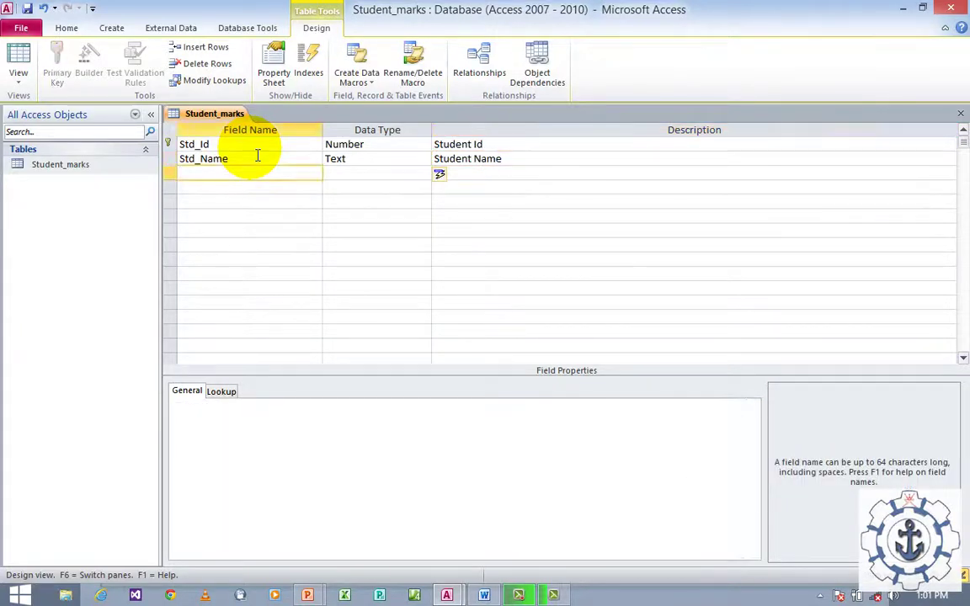
# Step: Add an English field with data type Number and the description "English marks"
pyautogui.write('English')
pyautogui.press('Return')
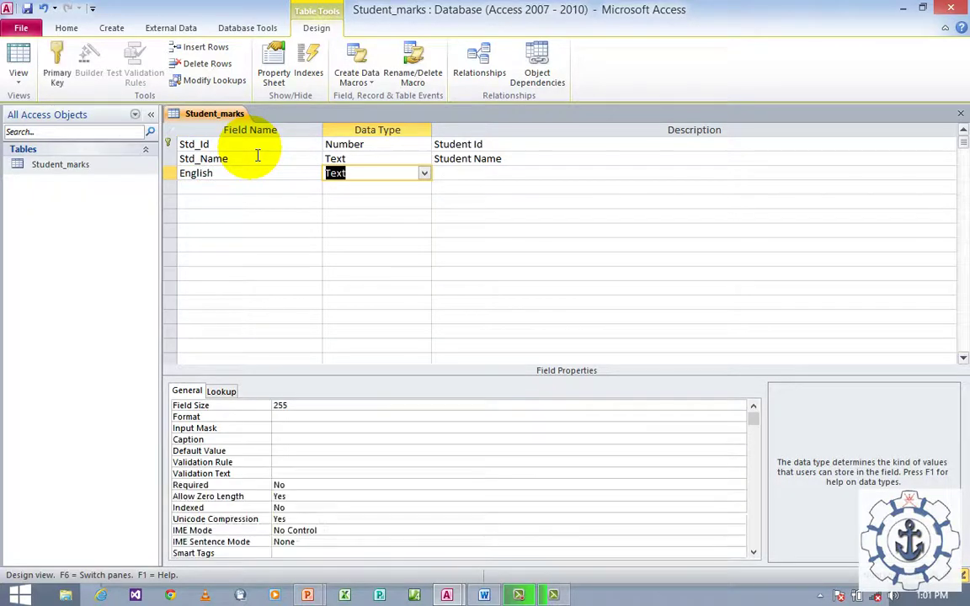
pyautogui.write('Number')
pyautogui.press('Return')
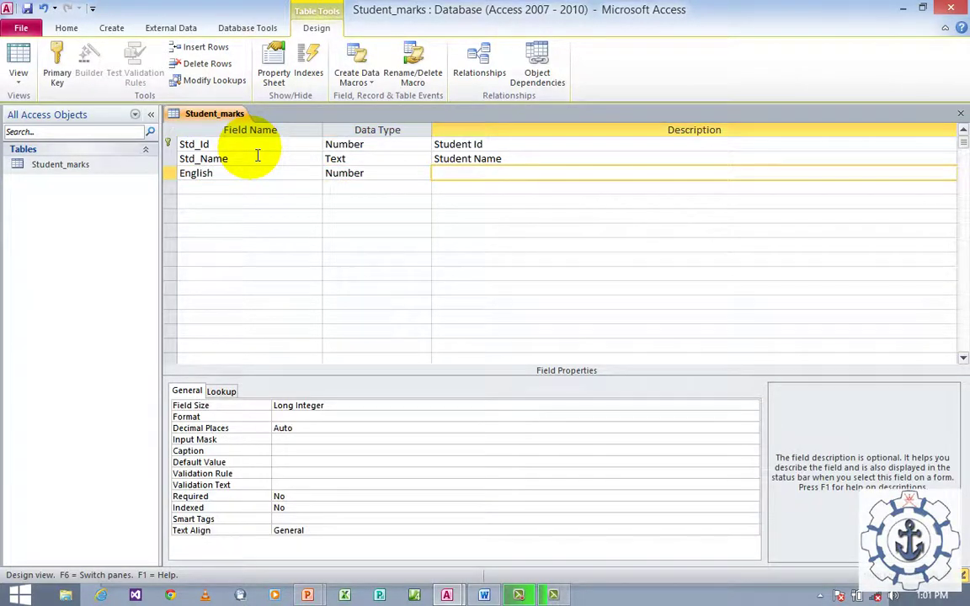
pyautogui.write('Eng')
pyautogui.write('ma')
pyautogui.press('BackSpace')
pyautogui.press('BackSpace')
pyautogui.press('BackSpace')
pyautogui.write('marks')
pyautogui.press('Return')
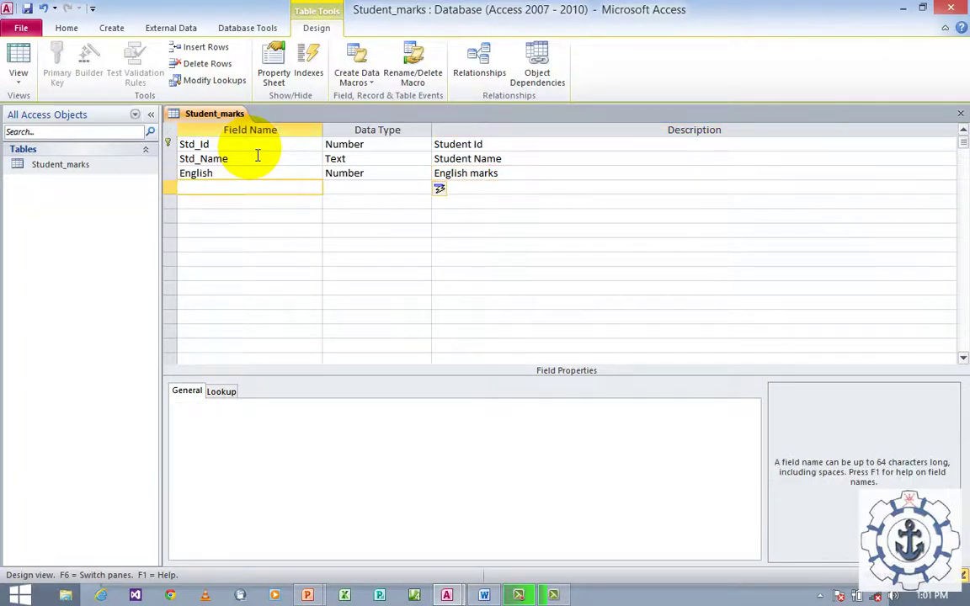
# Step: Add a Math field with data type Number and the description "Math marks"
pyautogui.write('Mat')
pyautogui.press('Return')
pyautogui.write('Number')
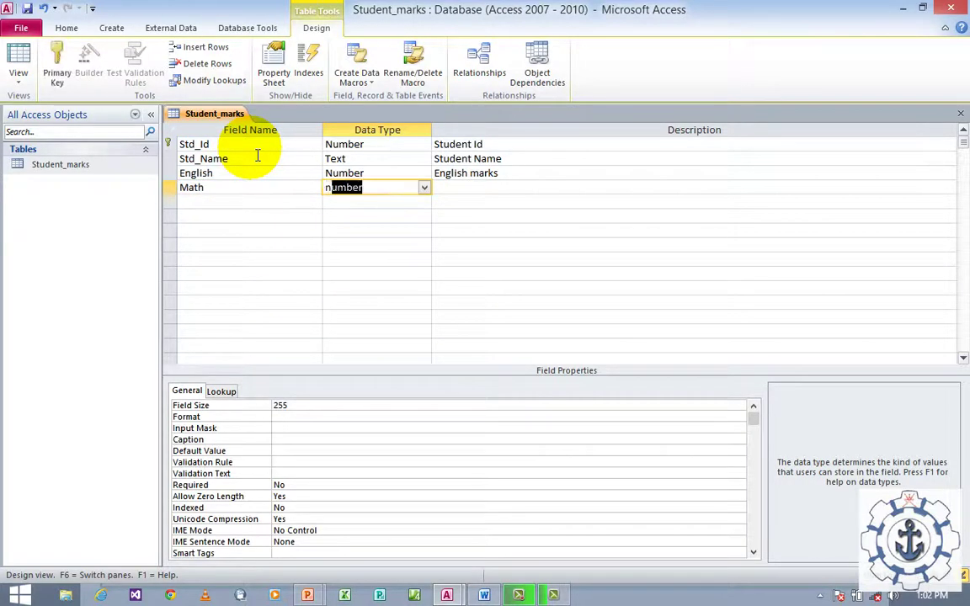
pyautogui.press('Return')
pyautogui.write('Math mar')
pyautogui.press('Return')
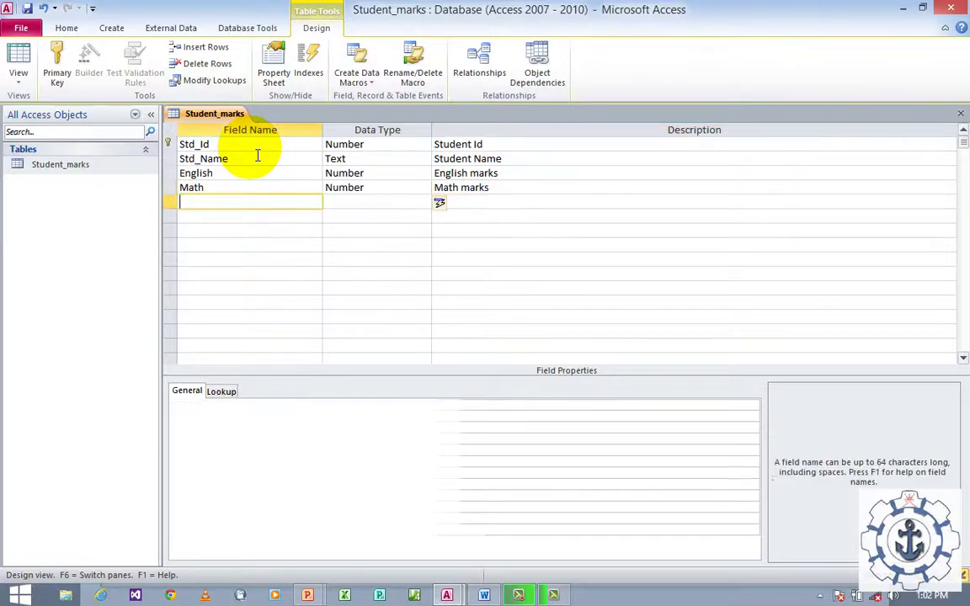
# Step: Add an IT field with data type Number and the description "IT marks"
pyautogui.write('IT')
pyautogui.press('Return')
pyautogui.write('number')
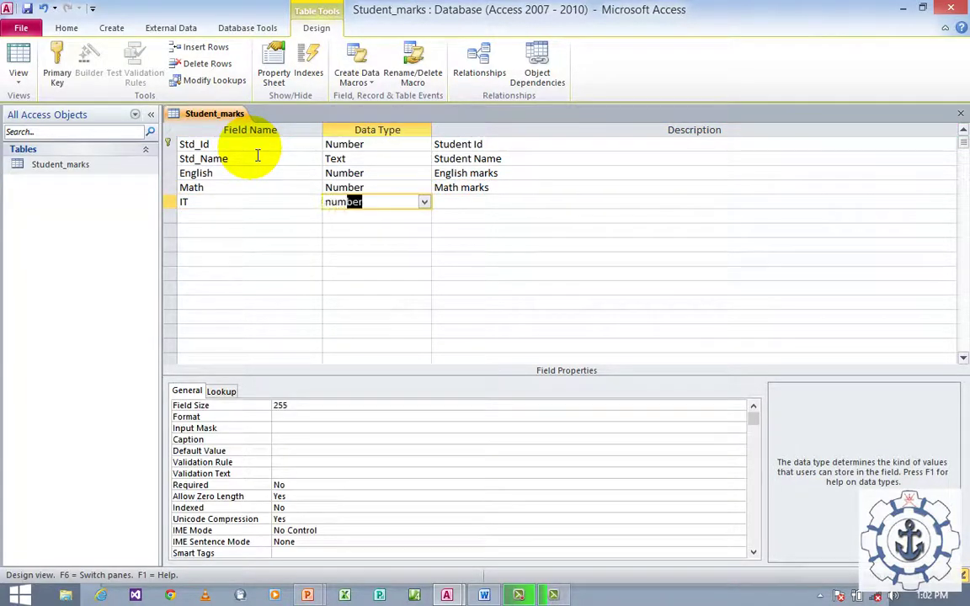
pyautogui.press('Return')
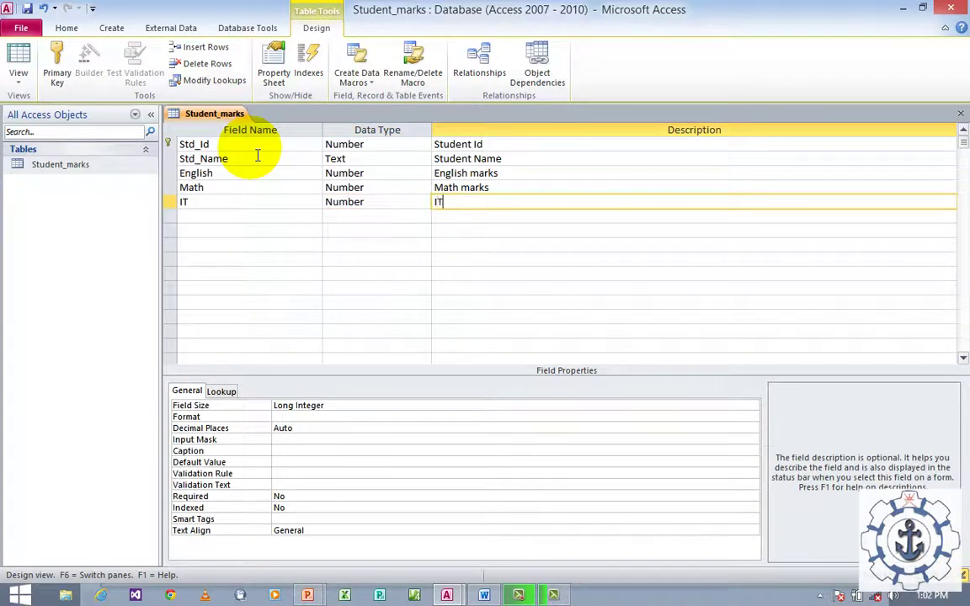
pyautogui.write('IT marks')
pyautogui.press('Return')
# Step: Add a Total field below IT with the data type Calculated
pyautogui.write('Total')
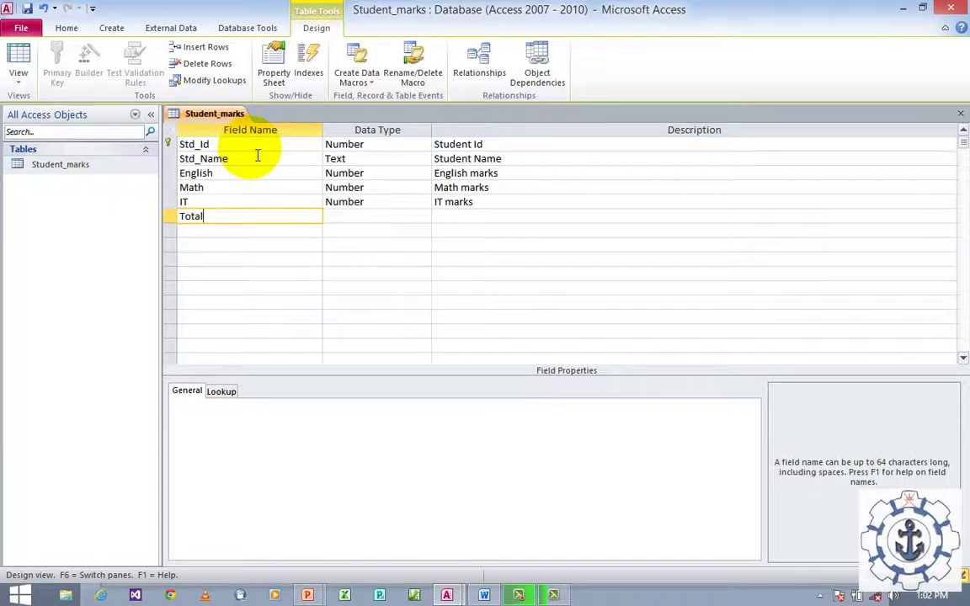
pyautogui.click(223, 204)
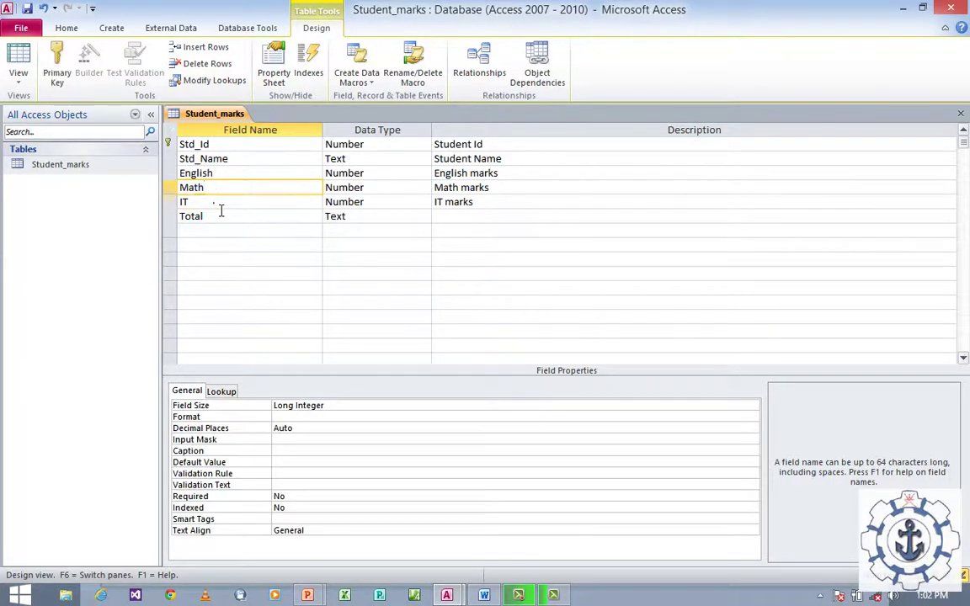
pyautogui.click(339, 219)
pyautogui.click(423, 216)
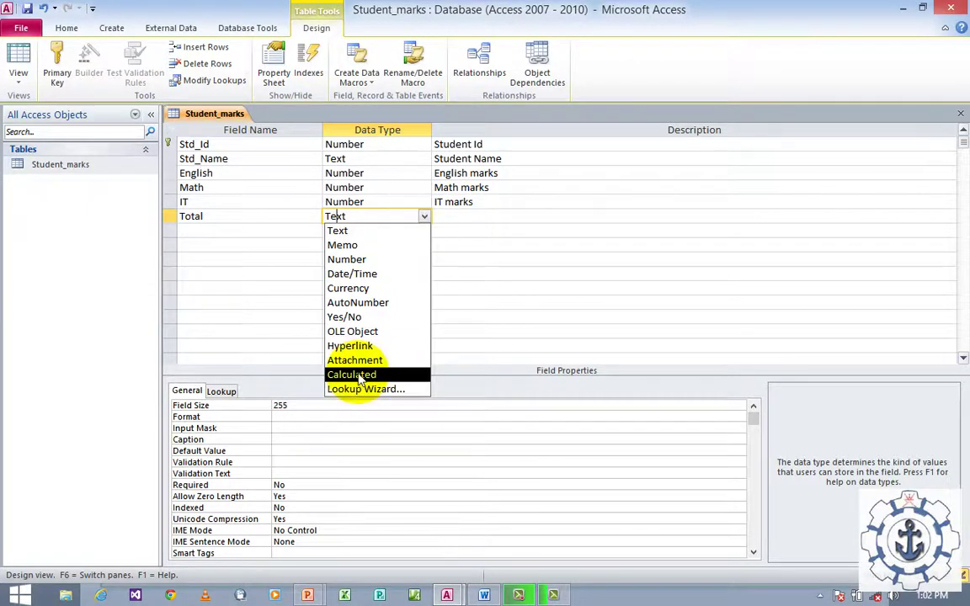
pyautogui.click(367, 376)
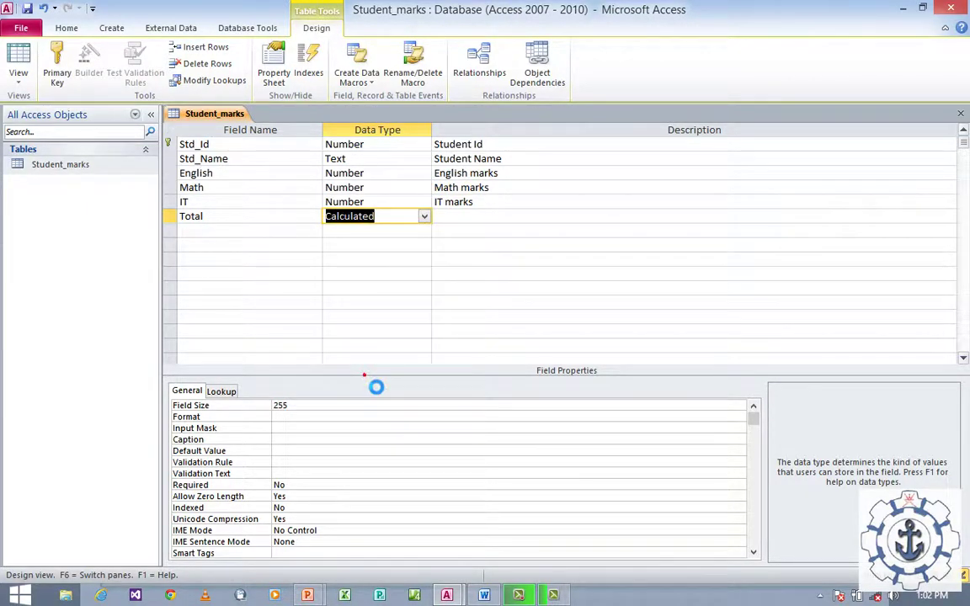
# Step: Define the Total field's calculation with the expression English+Math+IT
pyautogui.click(349, 172)
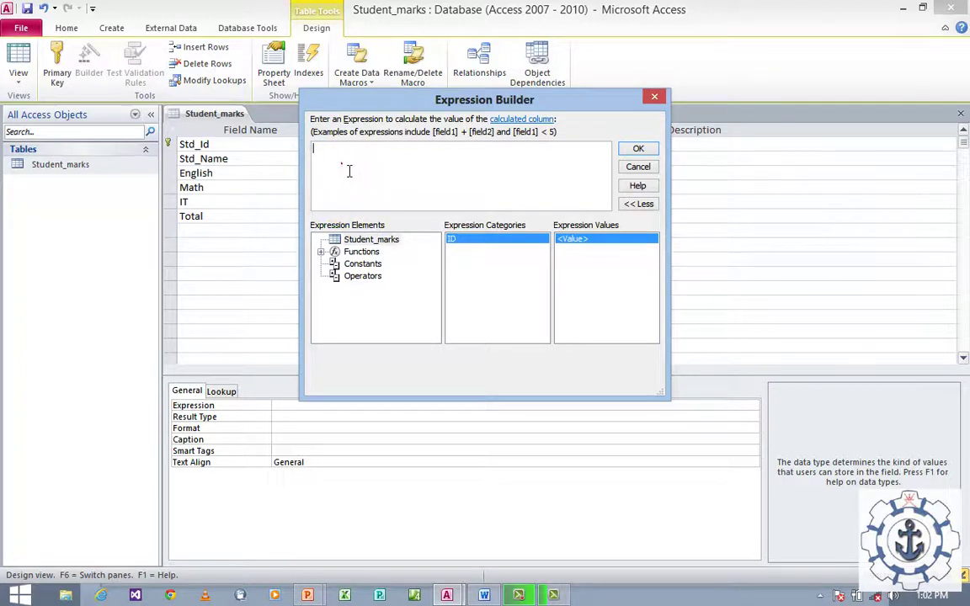
pyautogui.write('Engli')
pyautogui.click(342, 163)
pyautogui.write('sh+IT')
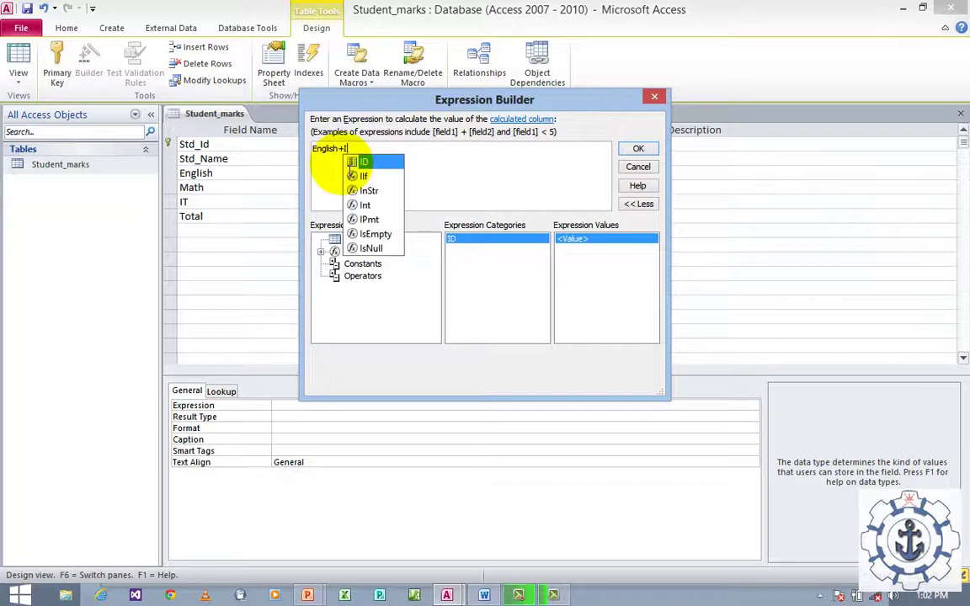
pyautogui.press('BackSpace')
pyautogui.press('BackSpace')
pyautogui.write('Ma')
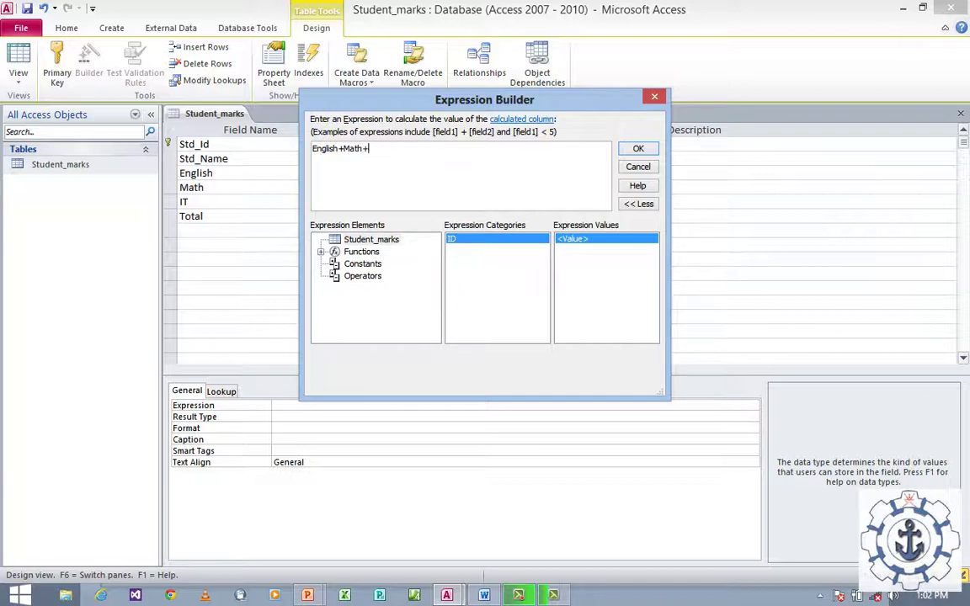
pyautogui.write('th+IT')
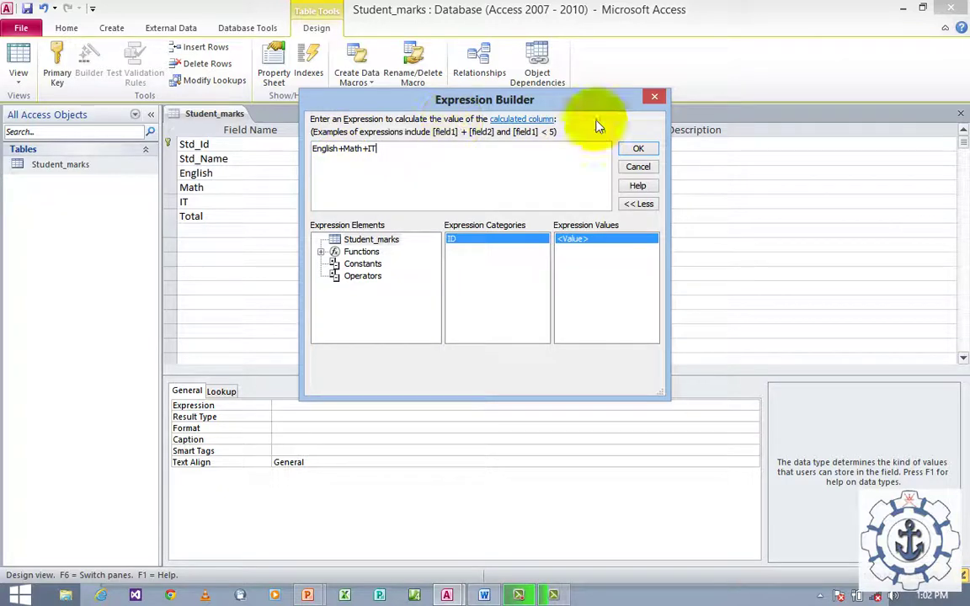
pyautogui.click(639, 149)
# Step: Give the Total field the description "Total=English+Math+IT"
pyautogui.click(458, 219)
pyautogui.write('Total')
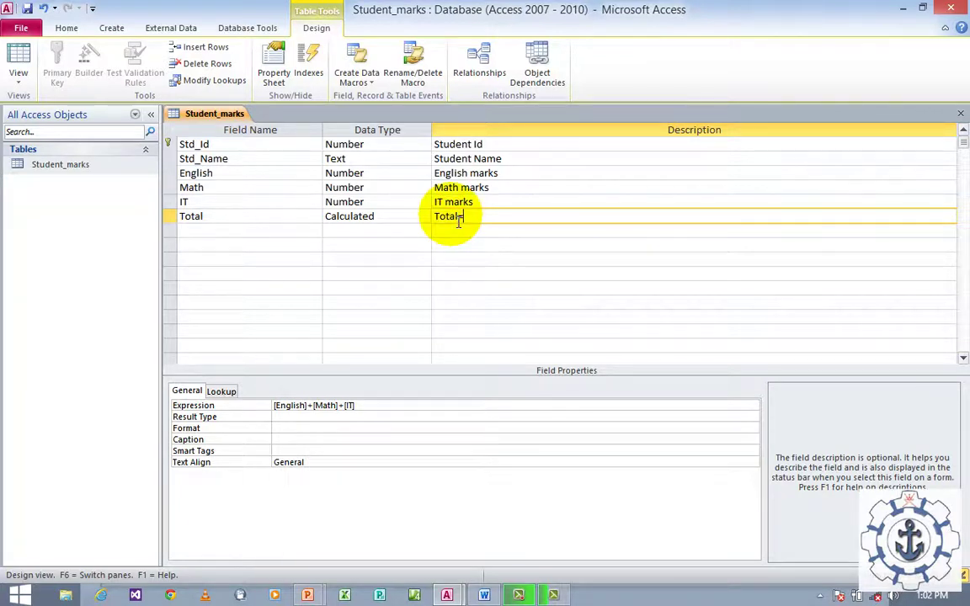
pyautogui.write('=English+Math+IT')
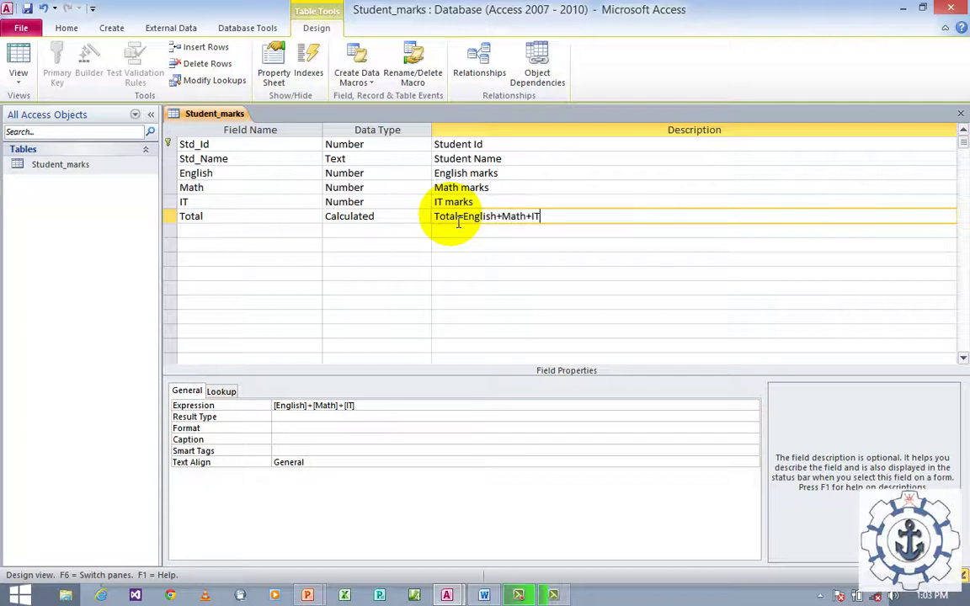
pyautogui.press('Return')
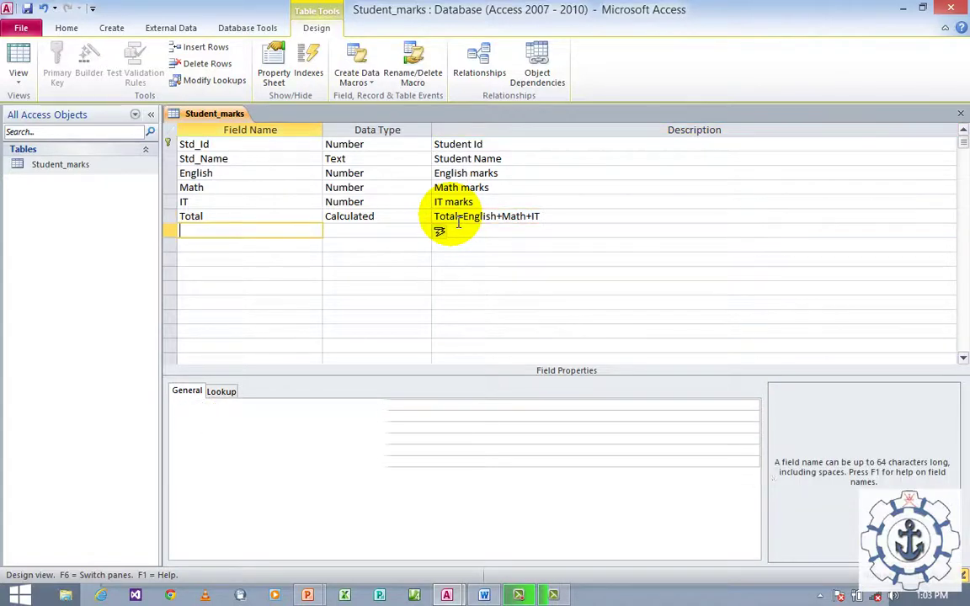
# Step: Add an Average field below Total with the data type Calculated
pyautogui.write('Average')
pyautogui.press('Return')
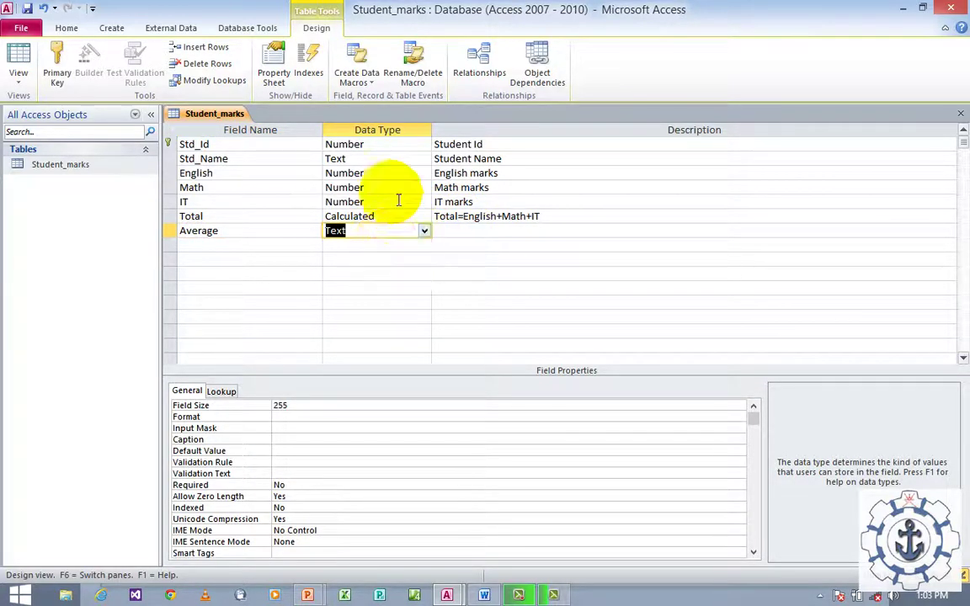
pyautogui.click(424, 232)
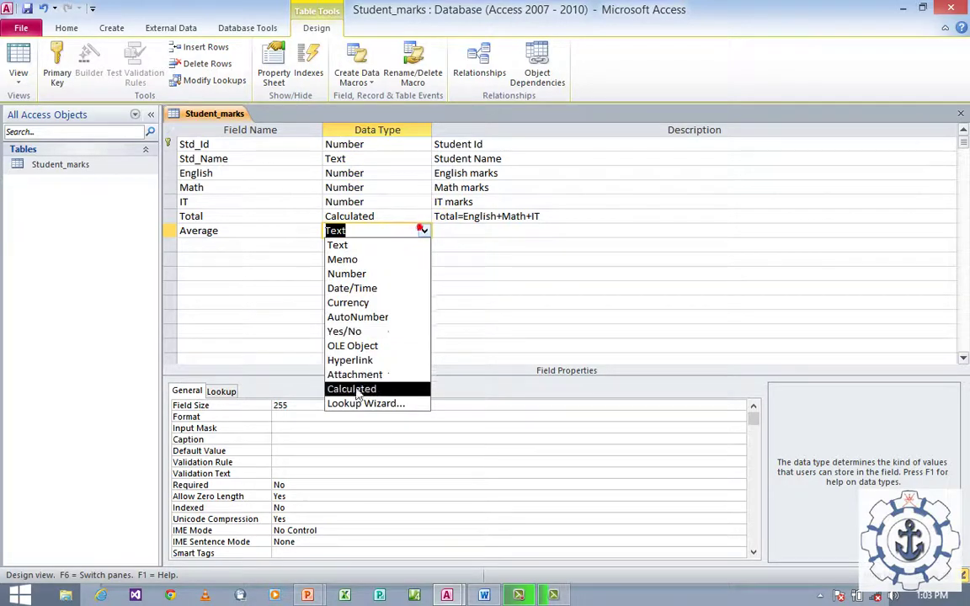
pyautogui.click(372, 388)
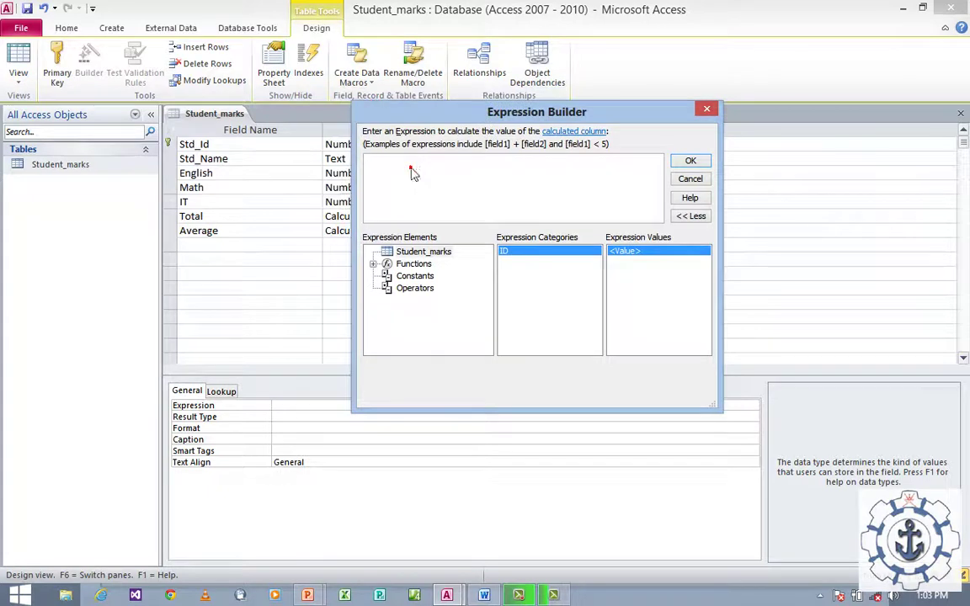
# Step: Set the Average field's expression to Total/3 and its description to "Average=Total/3"
pyautogui.click(417, 174)
pyautogui.write('Total/3')
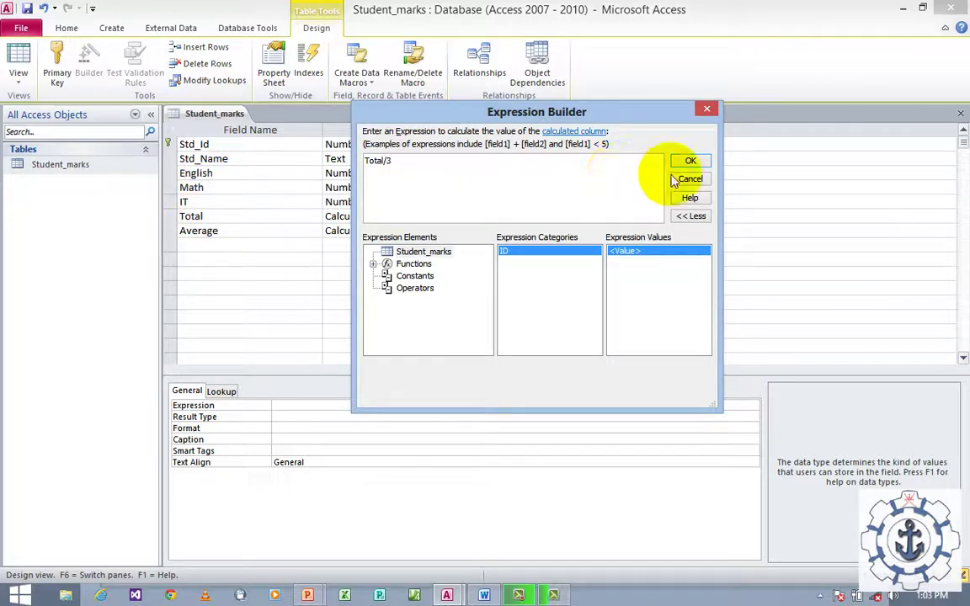
pyautogui.click(689, 162)
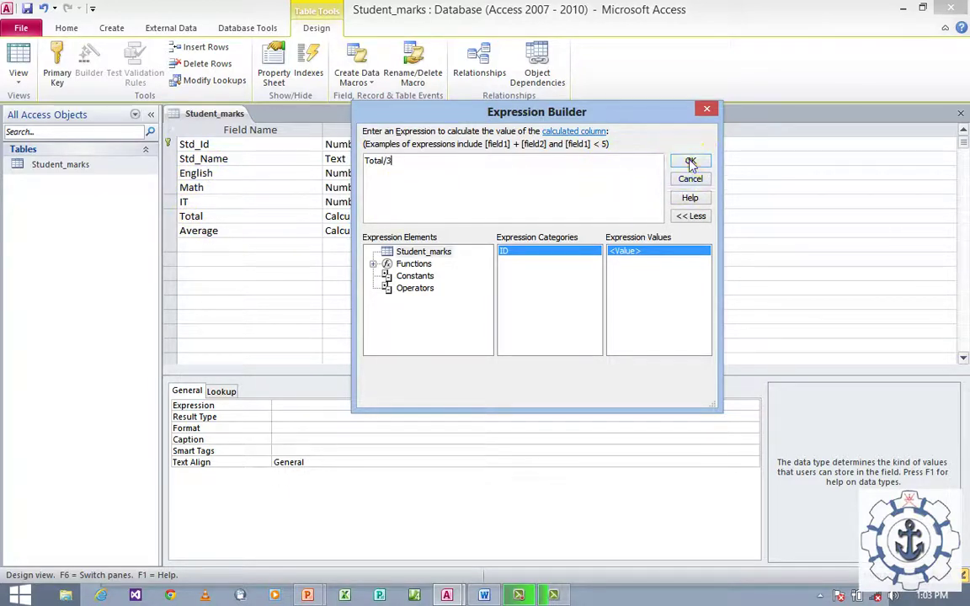
pyautogui.click(536, 234)
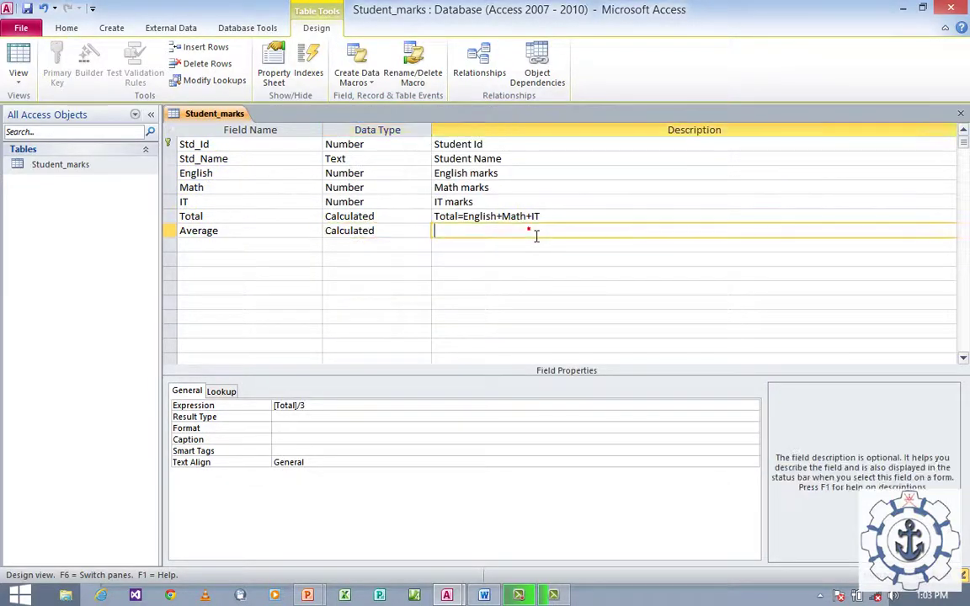
pyautogui.write('Average=Total/3')
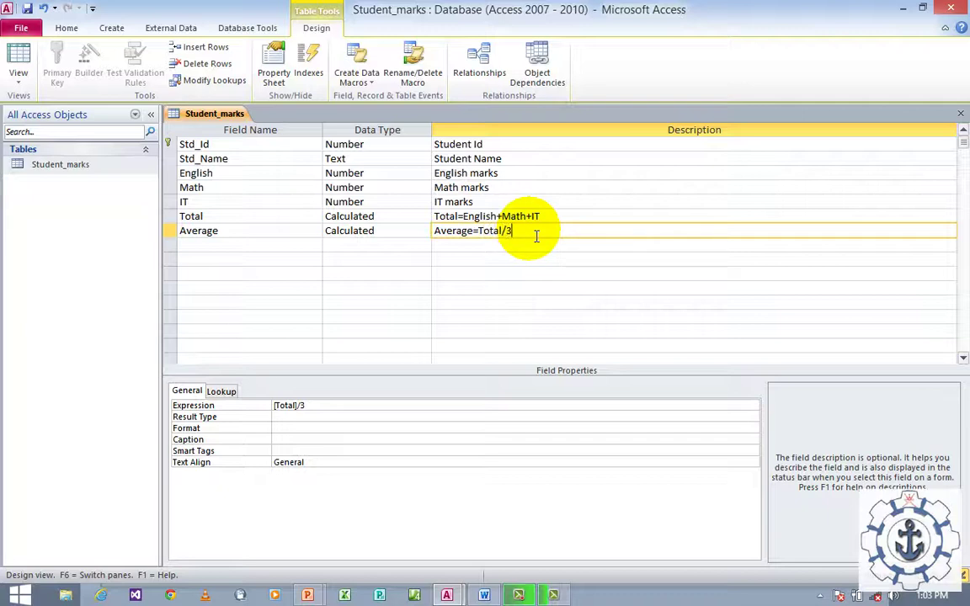
# Step: Save and close the Student_marks table design, and reopen the table for data entry
pyautogui.click(27, 10)
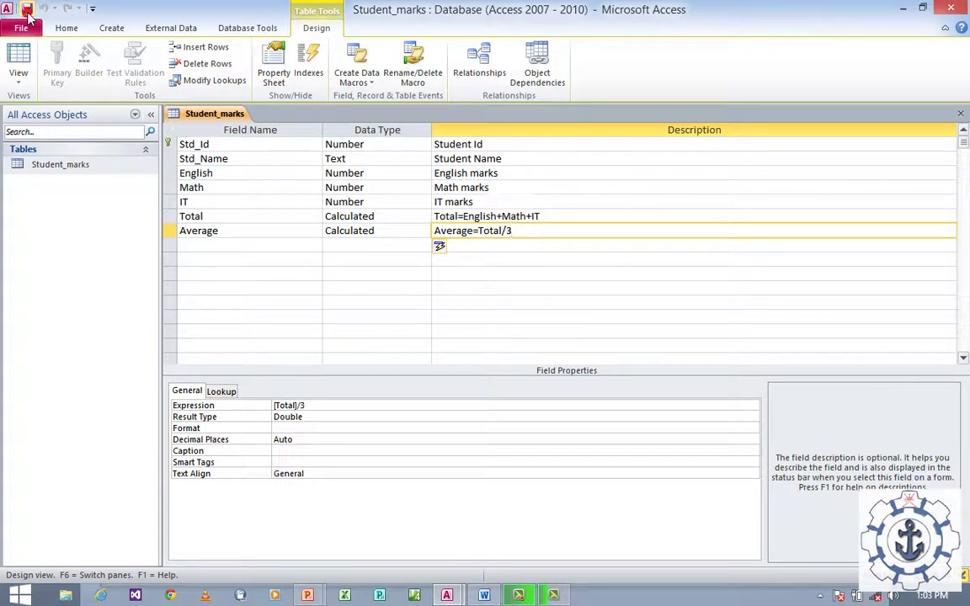
pyautogui.click(961, 114)
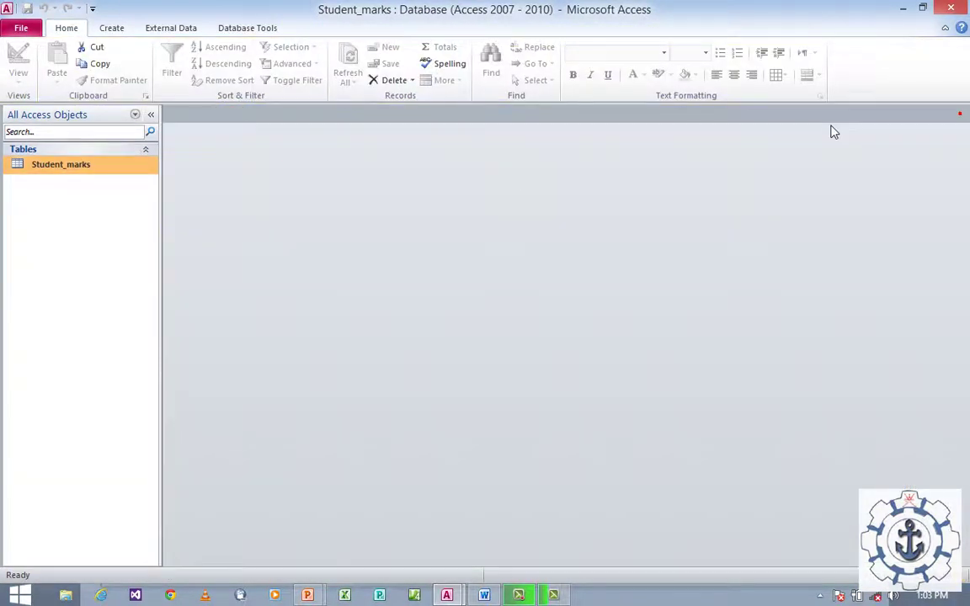
pyautogui.rightClick(63, 170)
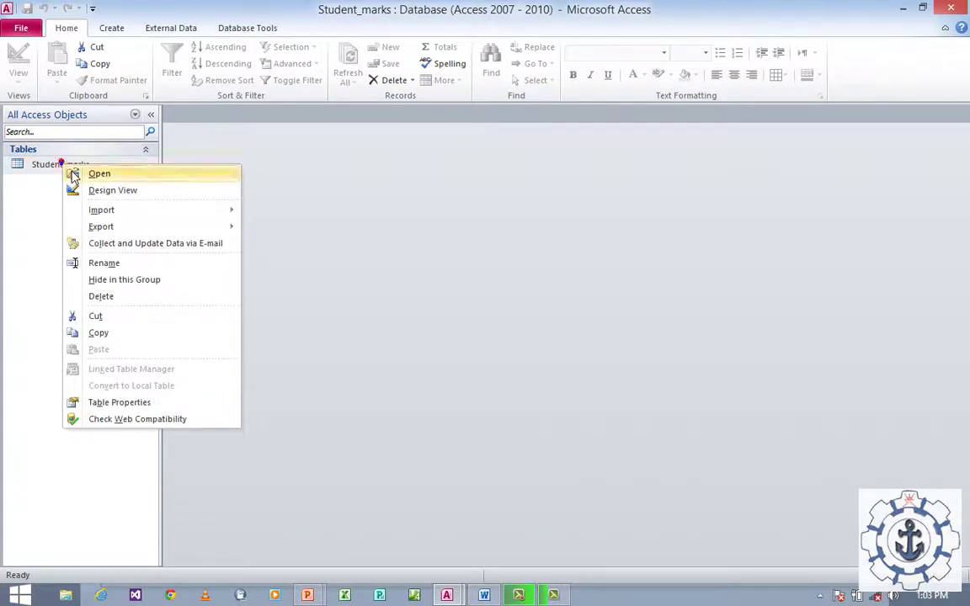
pyautogui.click(70, 174)
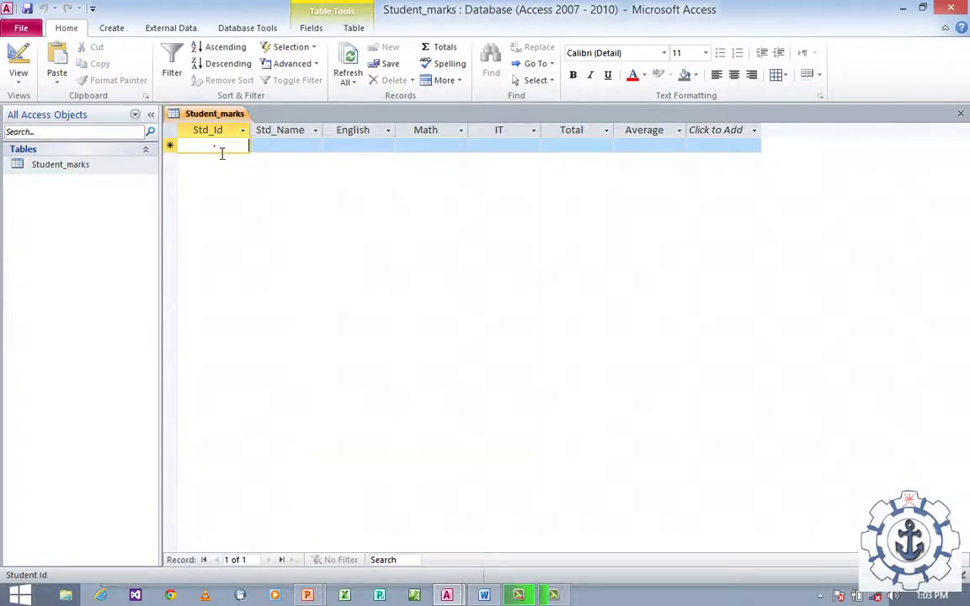
# Step: Enter the first record with Std_Id 1, Std_Name AAA, English 56, Math 96 and IT 89
pyautogui.write('1')
pyautogui.press('Tab')
pyautogui.write('AAA')
pyautogui.press('Tab')
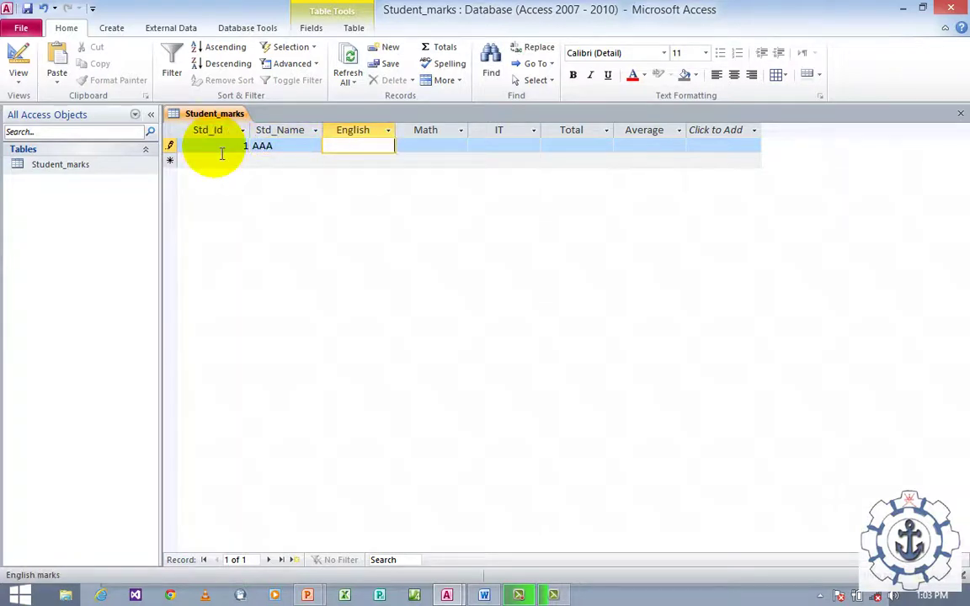
pyautogui.press('Tab')
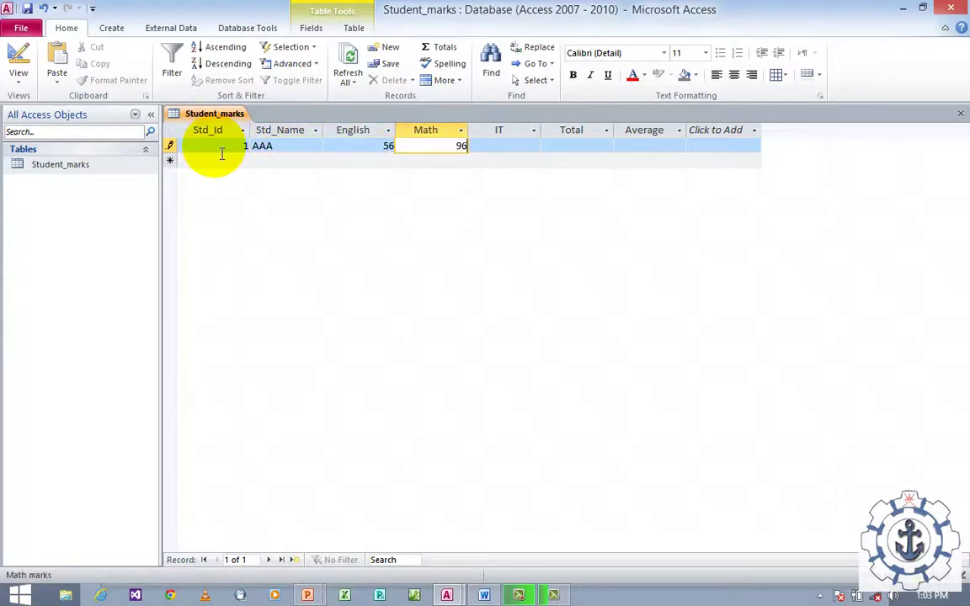
pyautogui.press('Tab')
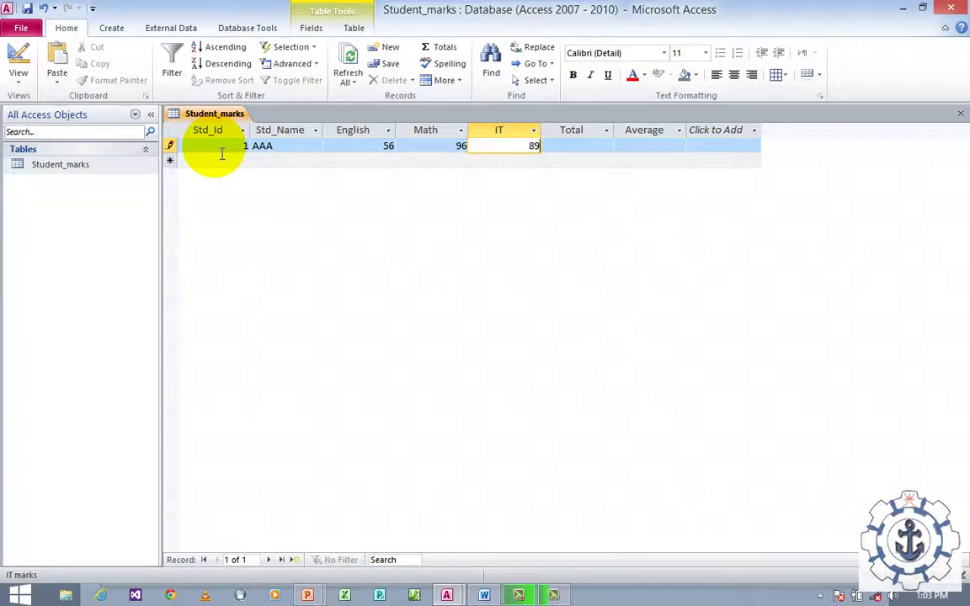
pyautogui.press('Tab')
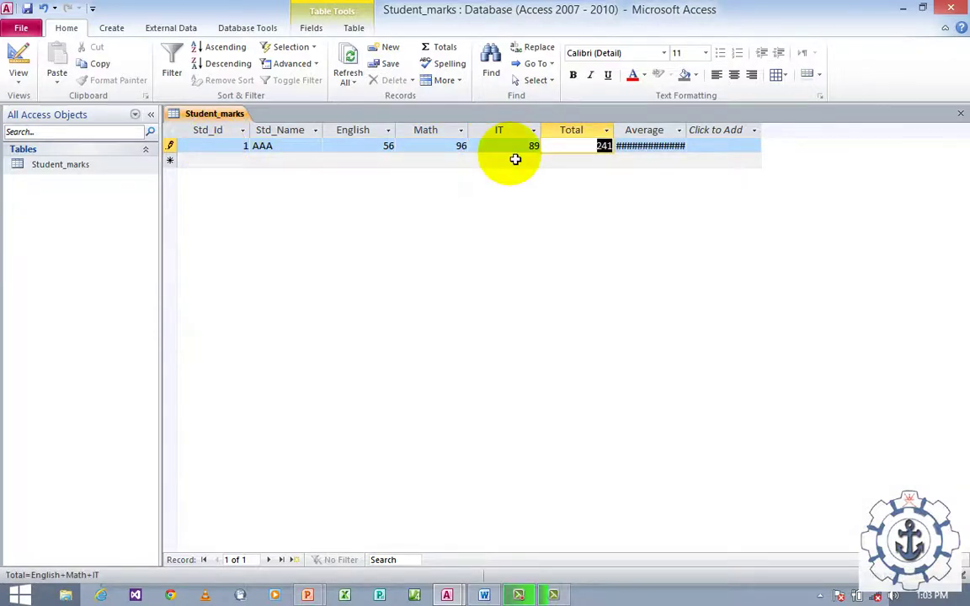
# Step: Widen the Average column so that its full values fit
pyautogui.click(706, 133)
pyautogui.moveTo(706, 133); pyautogui.dragTo(726, 134)
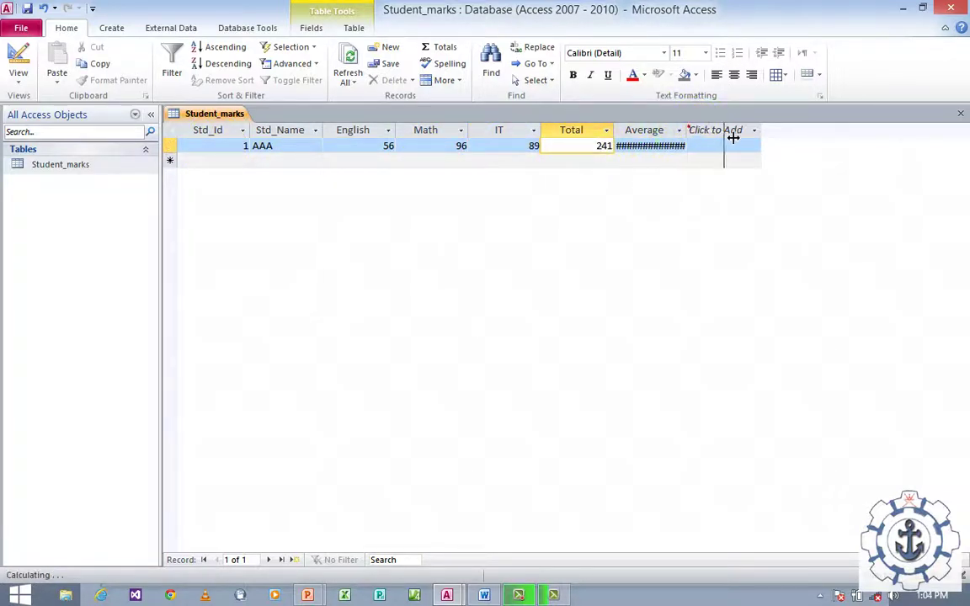
pyautogui.click(731, 135)
pyautogui.press('Escape')
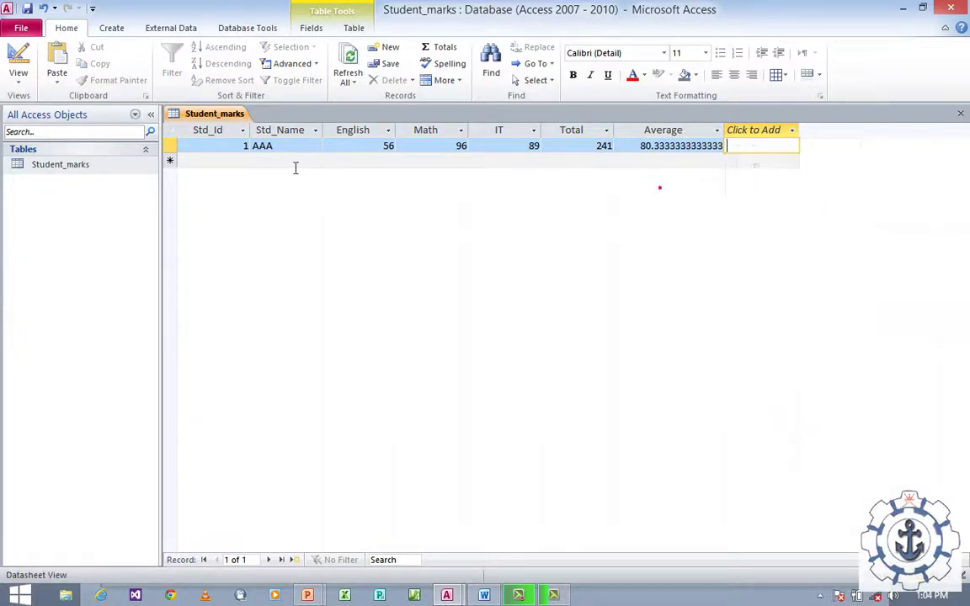
# Step: Start the second record with Std_Id 2, Std_Name BBB, English 89 and IT 96
pyautogui.click(248, 164)
pyautogui.write('2')
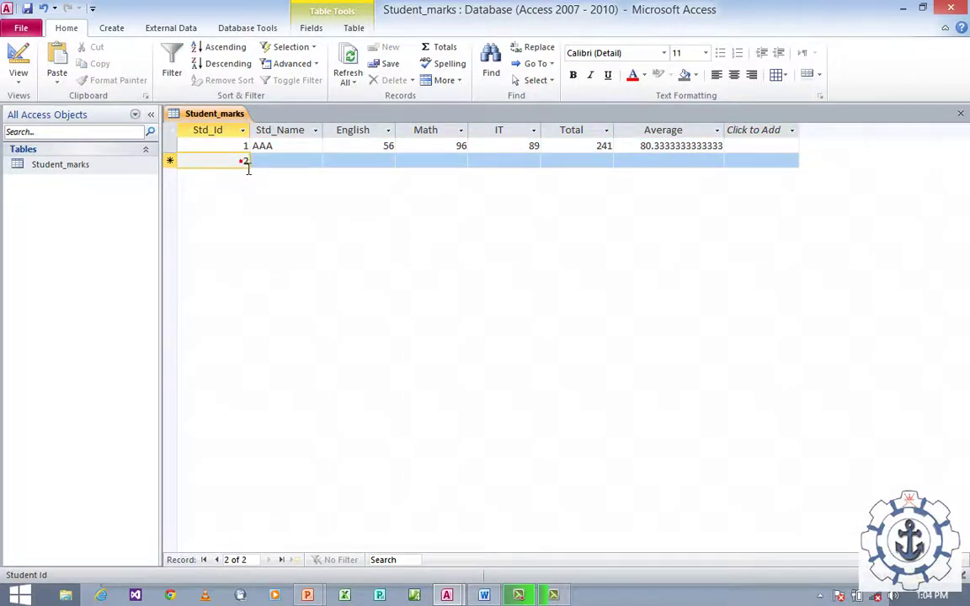
pyautogui.press('Tab')
pyautogui.write('B')
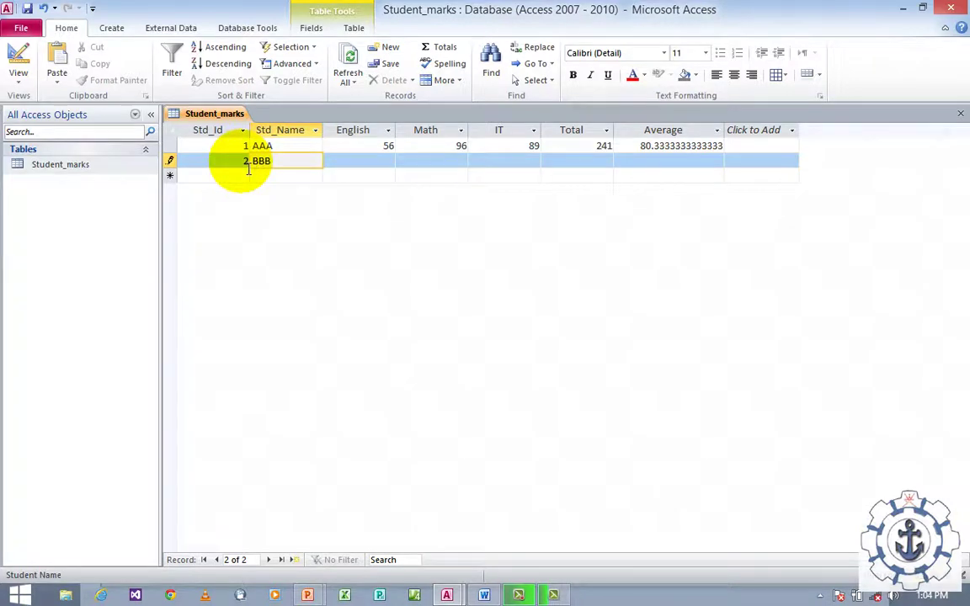
pyautogui.press('Tab')
pyautogui.press('Tab')
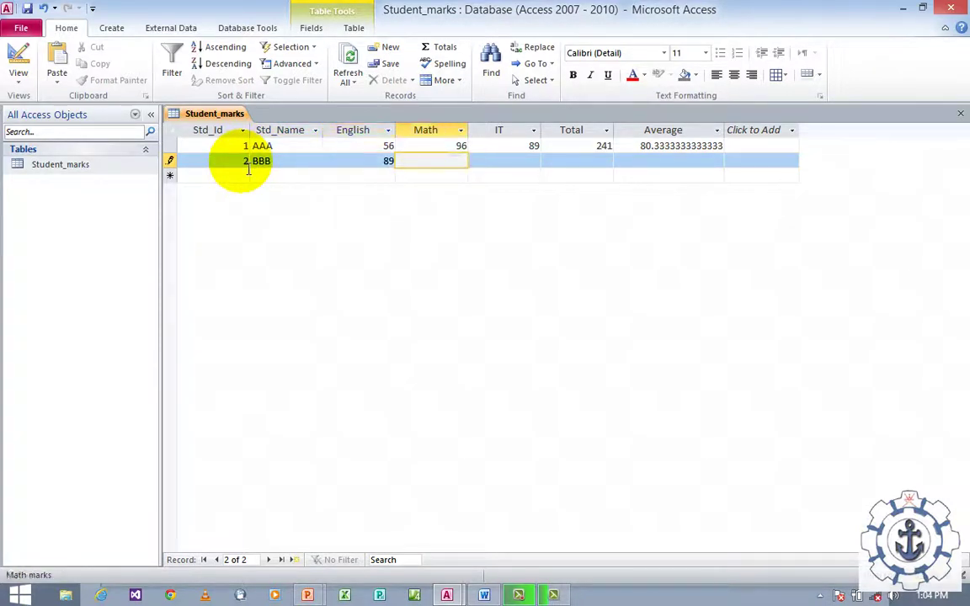
pyautogui.press('Tab')
pyautogui.write('96')
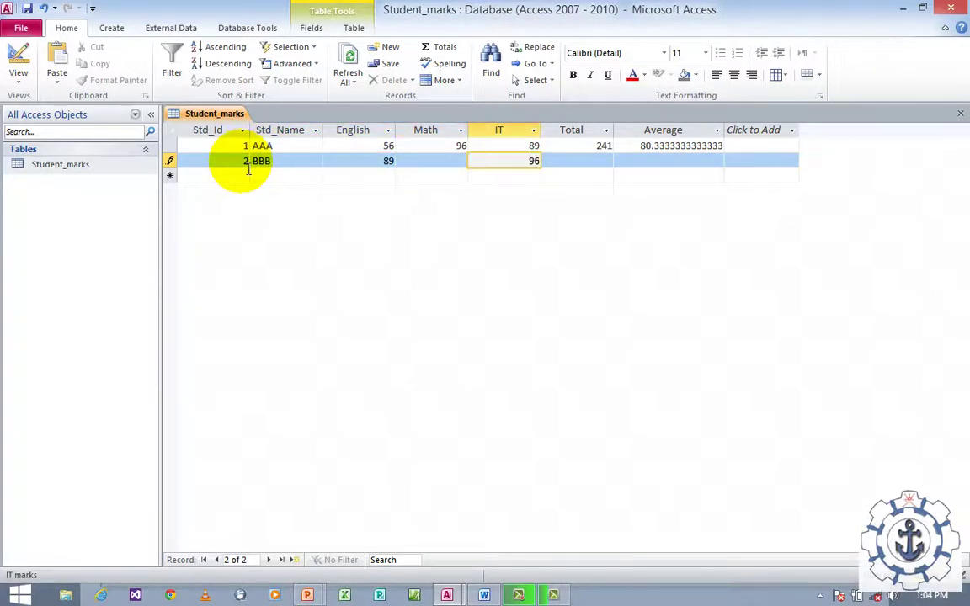
# Step: Fill in the second record's Math mark as 89 and move on to a new record
pyautogui.click(429, 160)
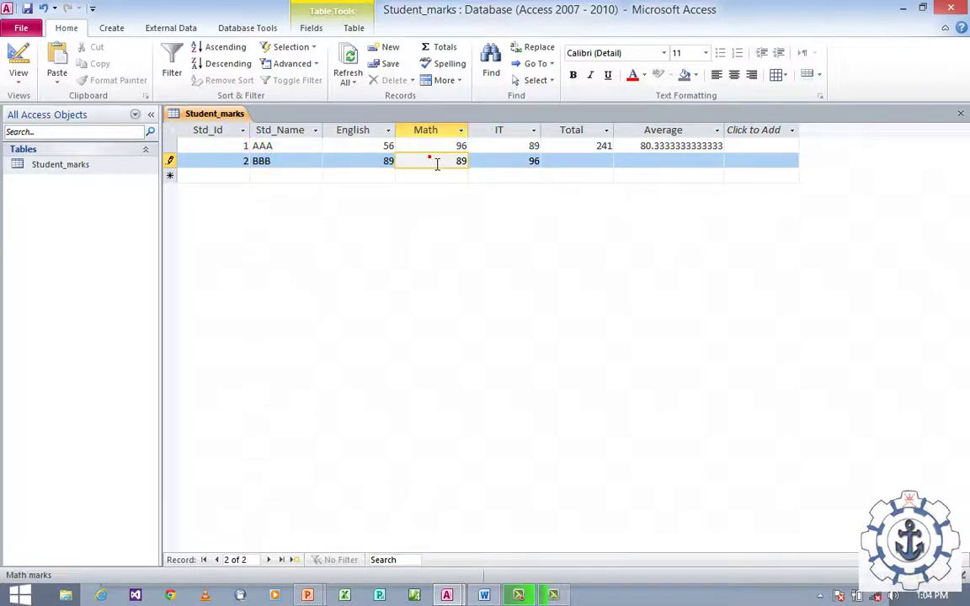
pyautogui.write('89')
pyautogui.press('Tab')
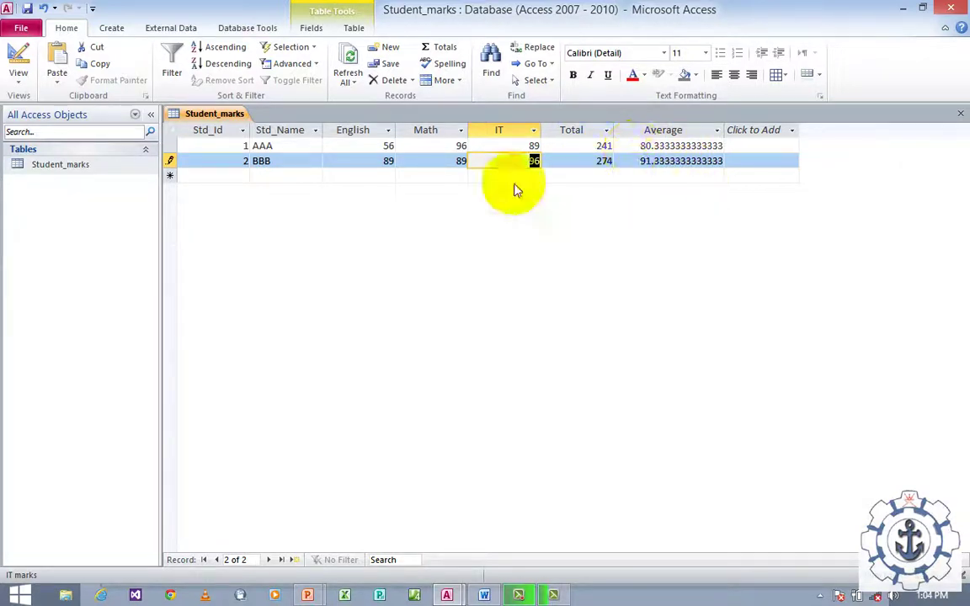
pyautogui.press('Tab')
pyautogui.press('Tab')
pyautogui.press('Tab')
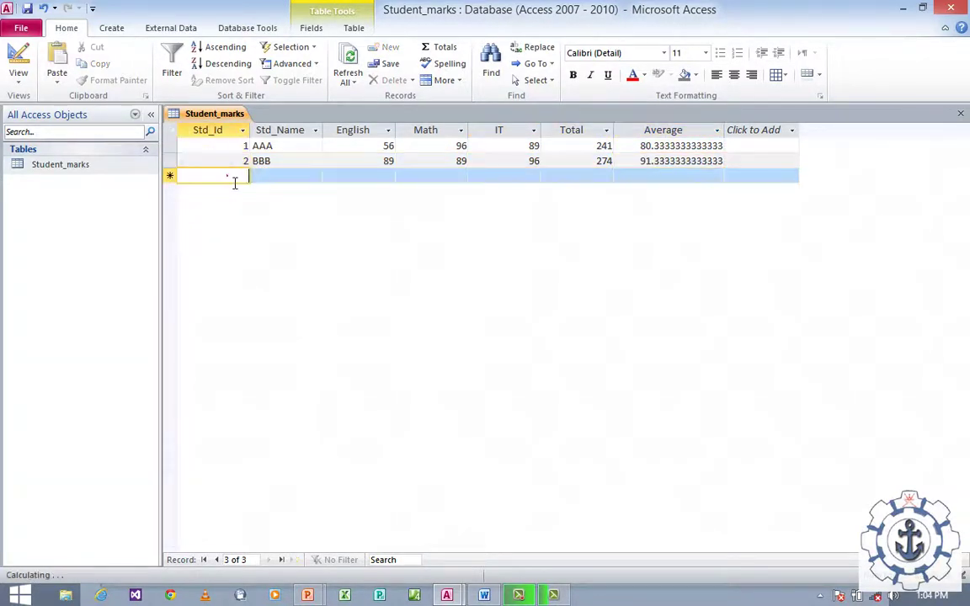
# Step: Enter the third record with Std_Id 3, Std_Name CCC, English 45, Math 89 and IT 99
pyautogui.write('3')
pyautogui.press('Tab')
pyautogui.write('CCC')
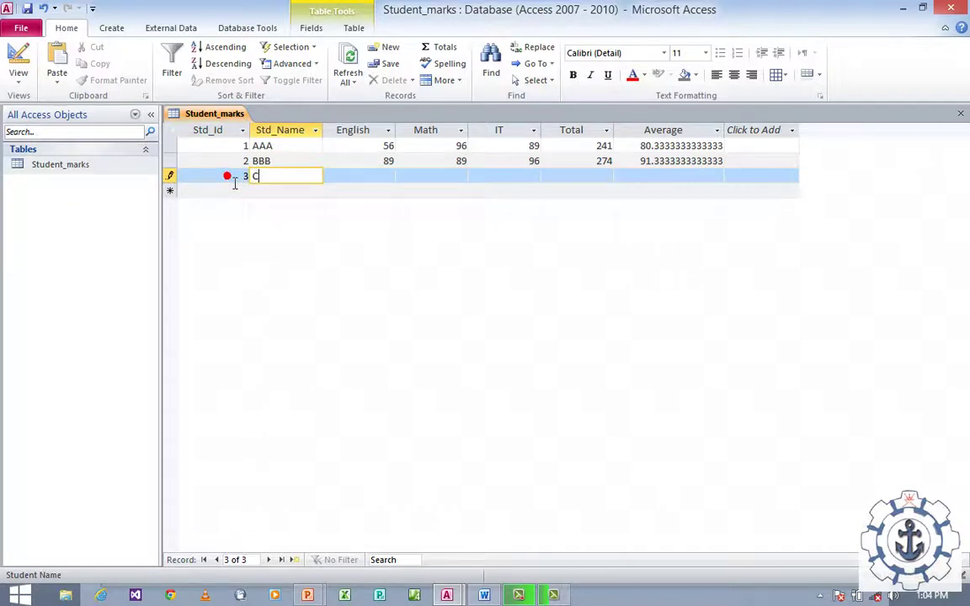
pyautogui.press('Tab')
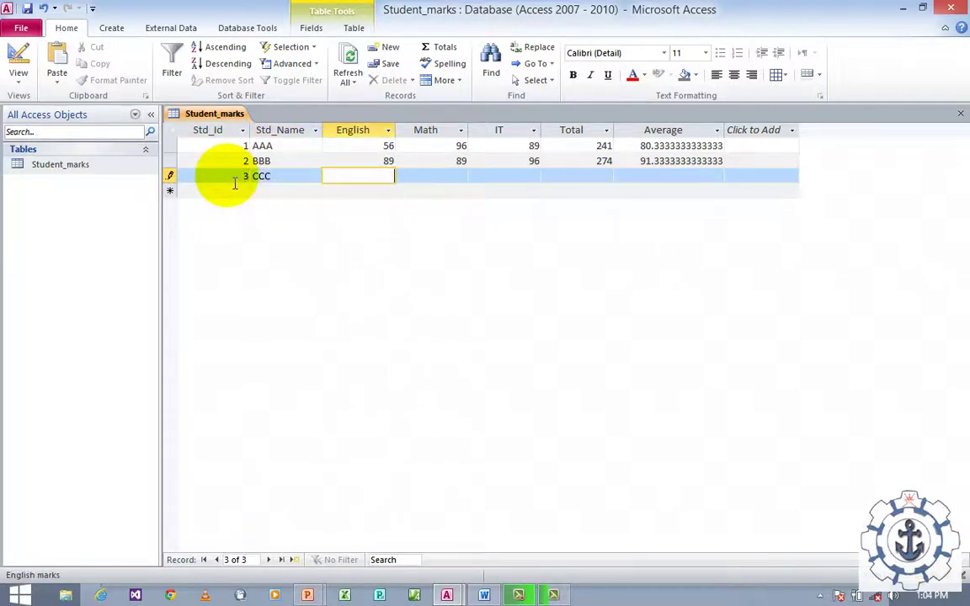
pyautogui.write('45')
pyautogui.press('Tab')
pyautogui.write('8')
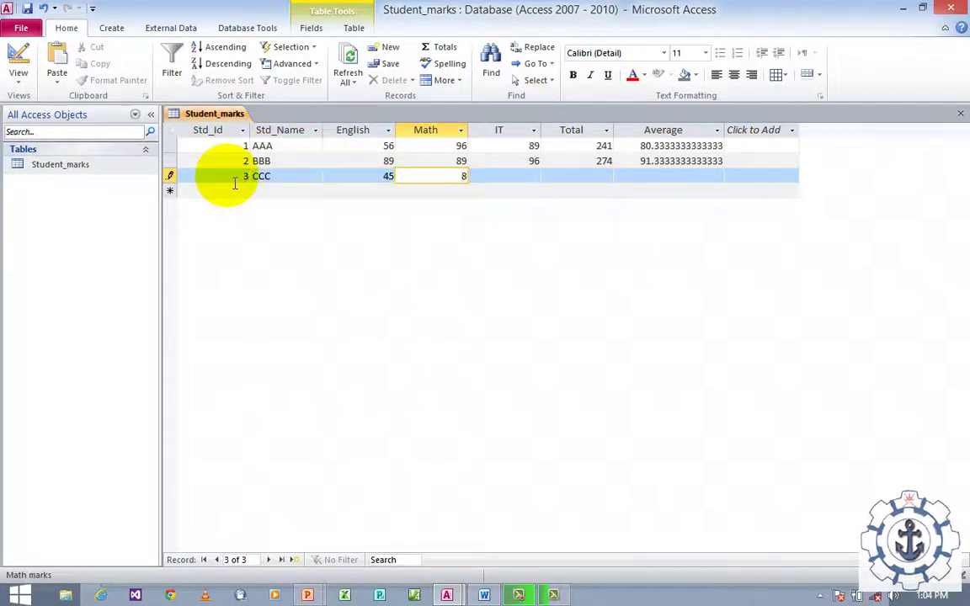
pyautogui.write('9')
pyautogui.press('Tab')
pyautogui.write('99')
pyautogui.press('Tab')
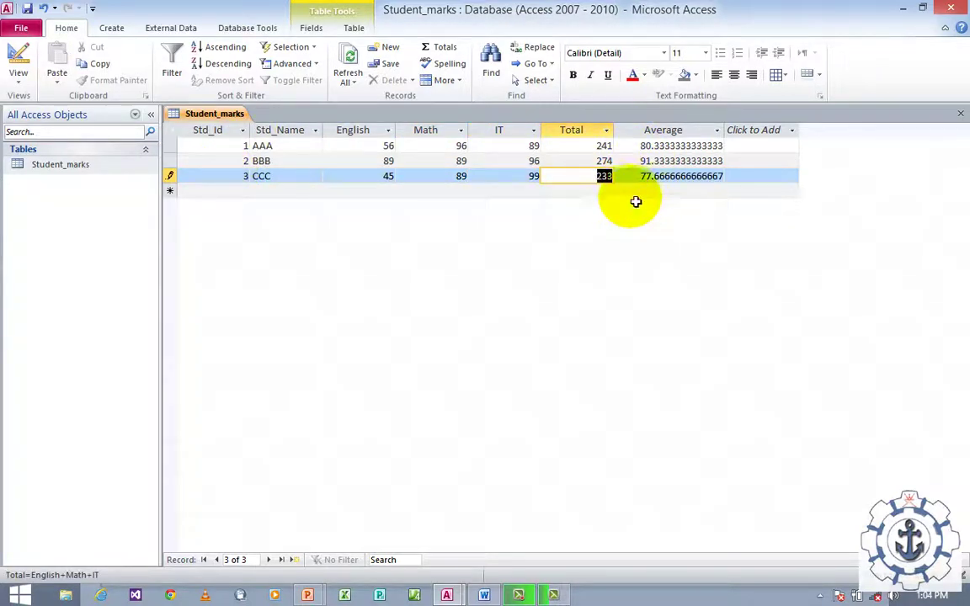
pyautogui.press('Tab')
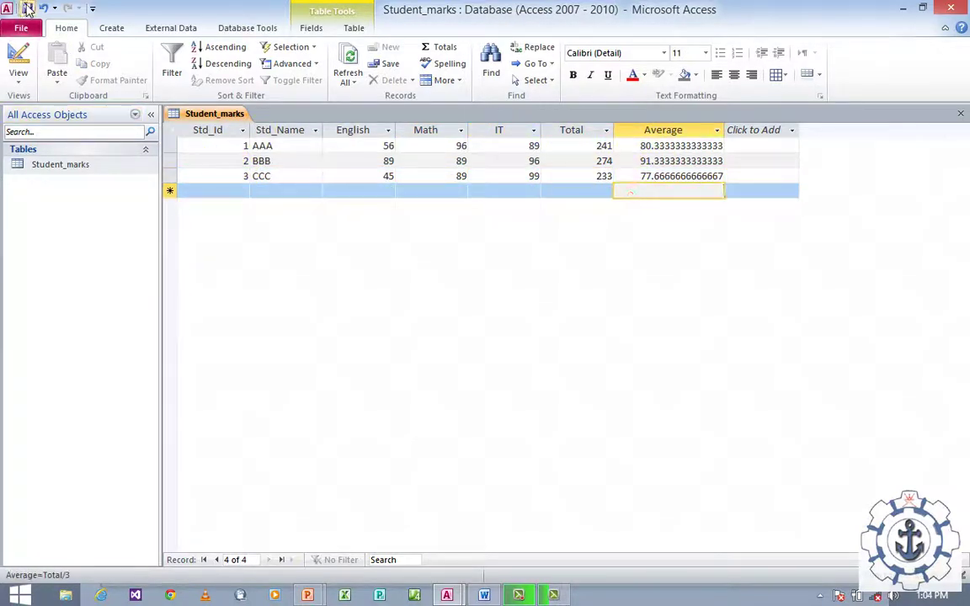
# Step: Start a Simple Query Wizard query with the Student_marks table as its source
pyautogui.click(74, 189)
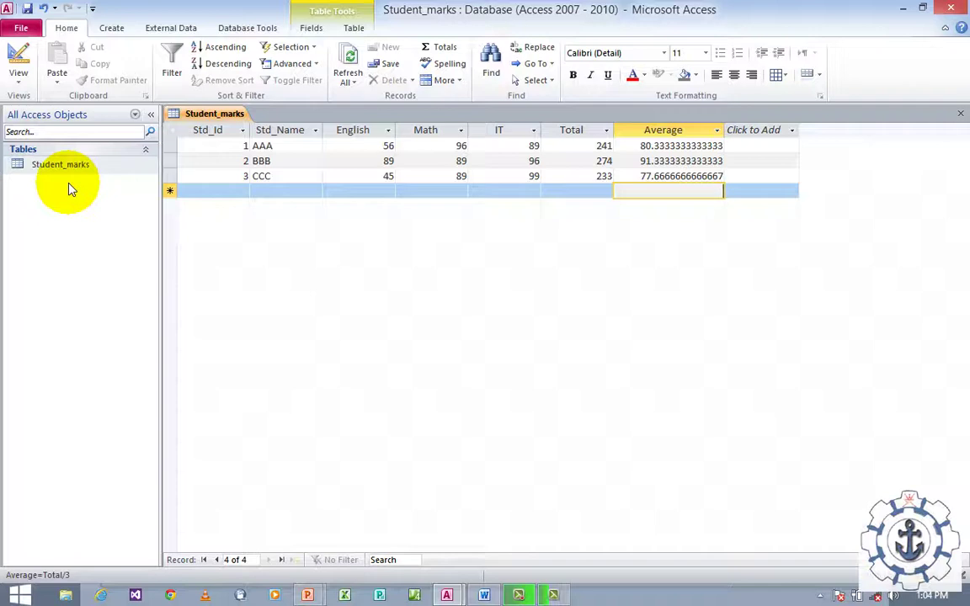
pyautogui.click(76, 169)
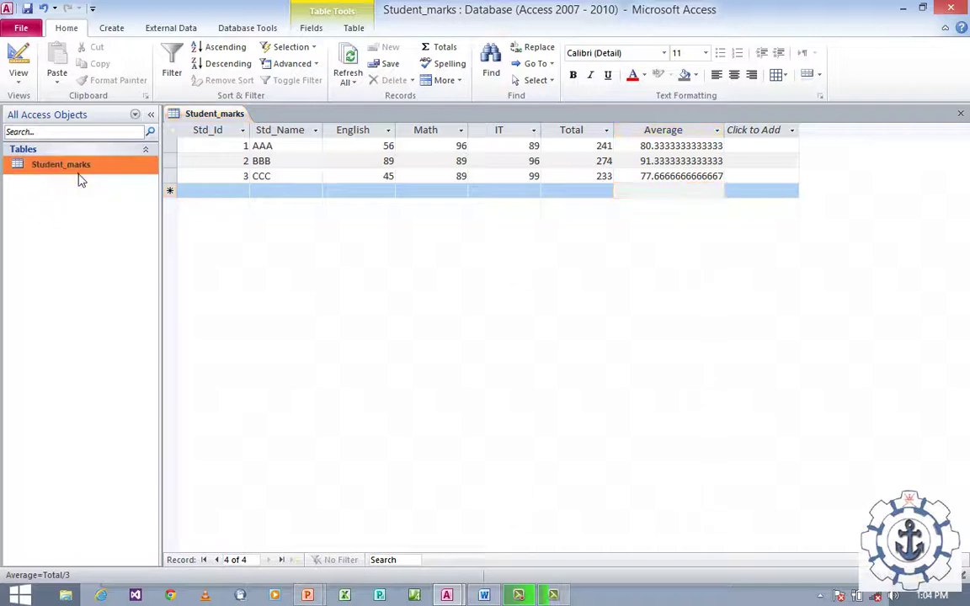
pyautogui.click(116, 31)
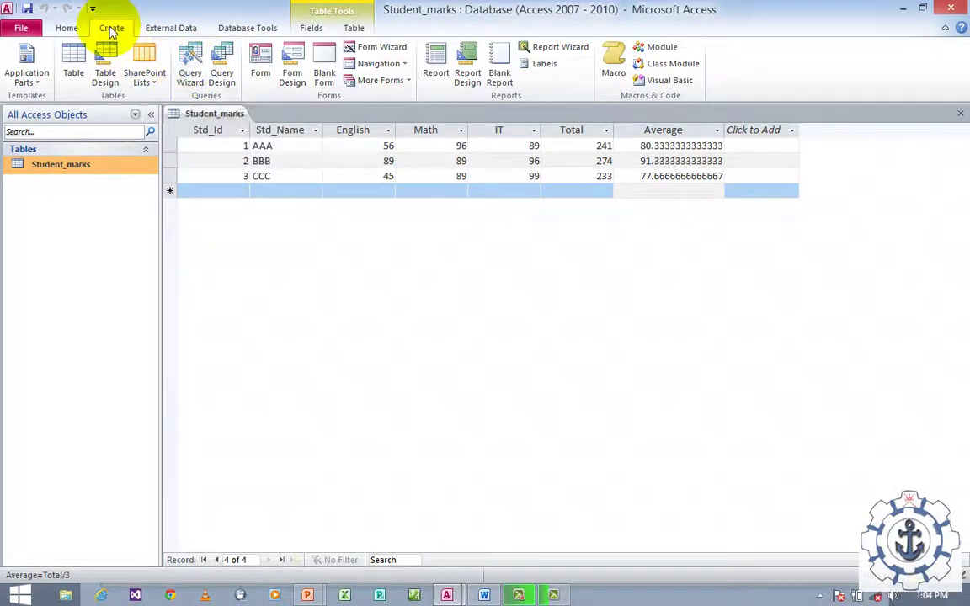
pyautogui.click(190, 71)
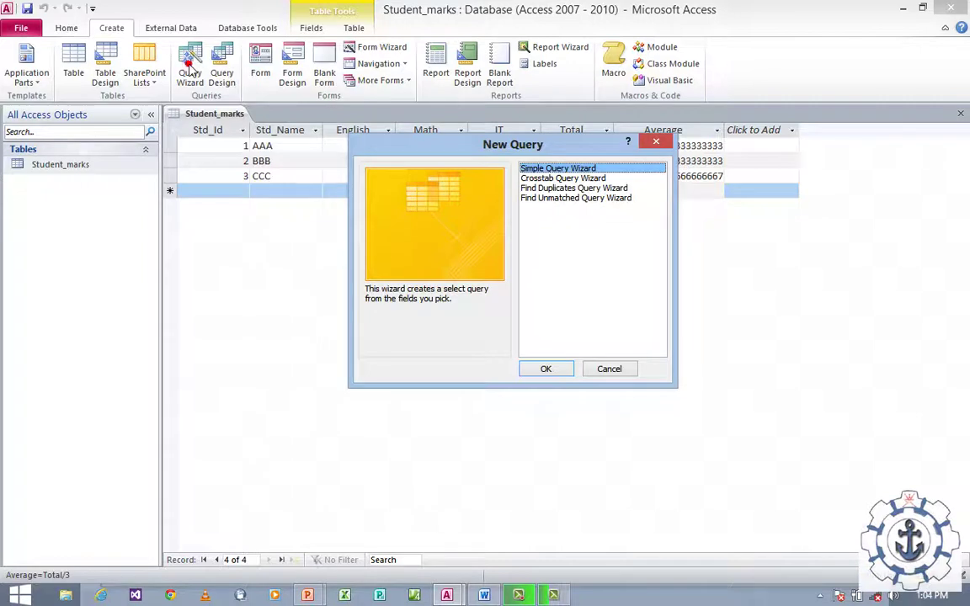
pyautogui.moveTo(428, 151); pyautogui.dragTo(405, 200)
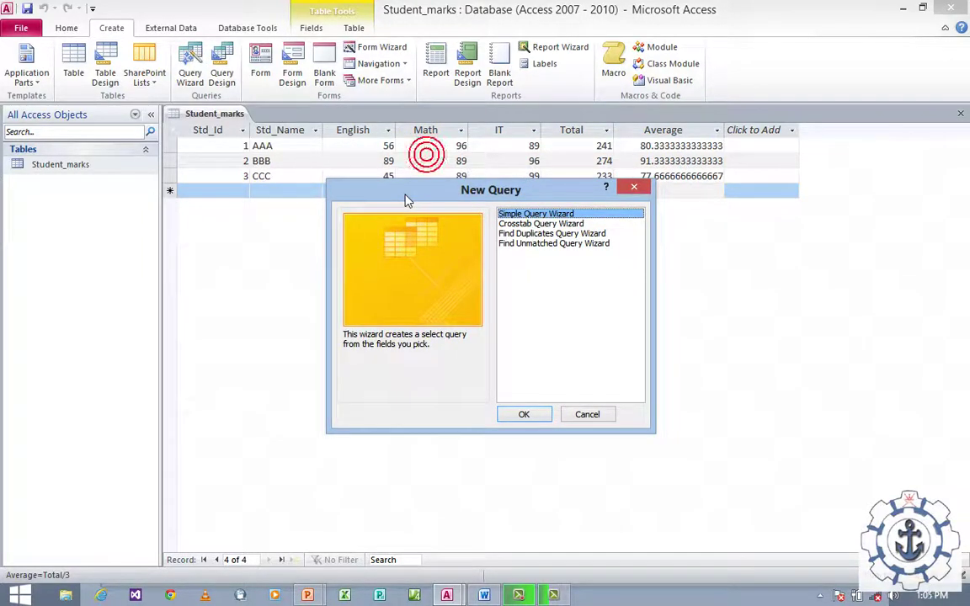
pyautogui.click(538, 418)
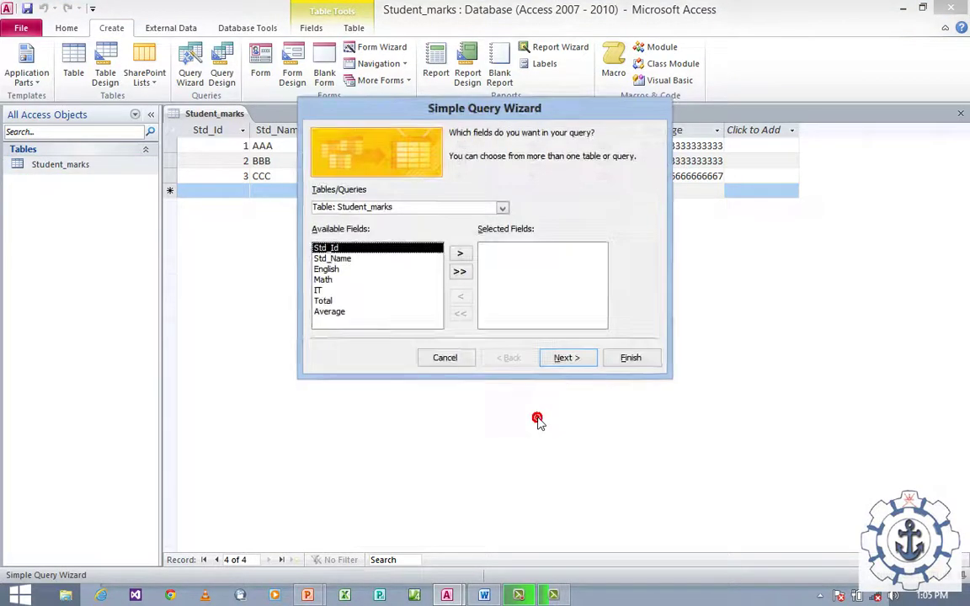
pyautogui.moveTo(429, 106); pyautogui.dragTo(427, 141)
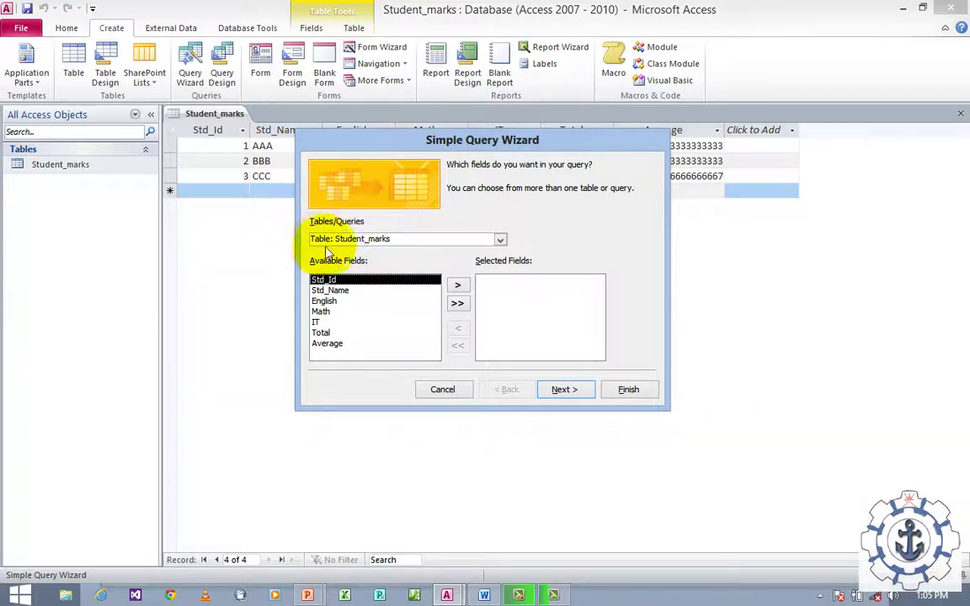
pyautogui.click(500, 240)
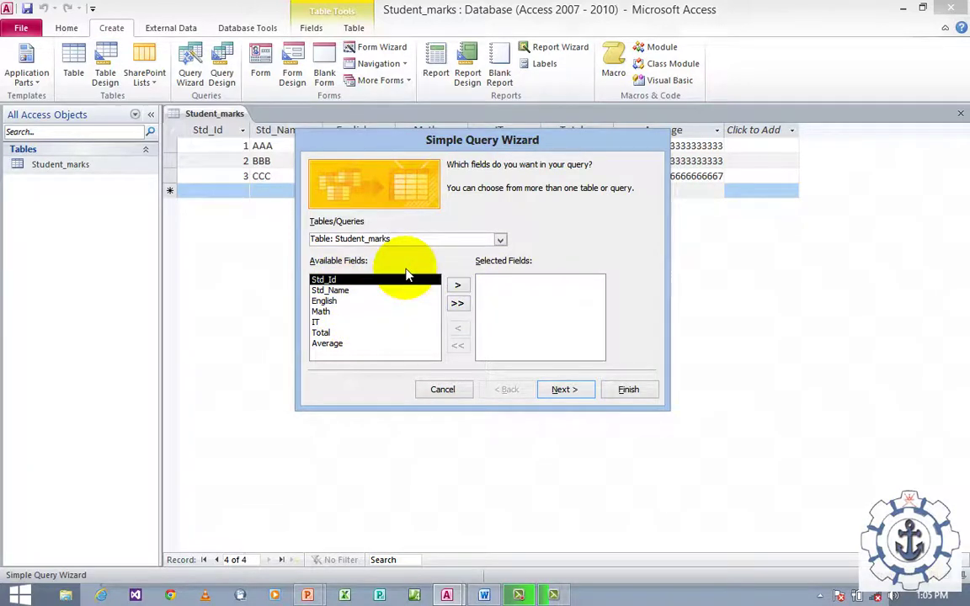
# Step: Add Std_Id, Math and Total one at a time to the query's selected fields, plus all remaining fields together
pyautogui.click(456, 287)
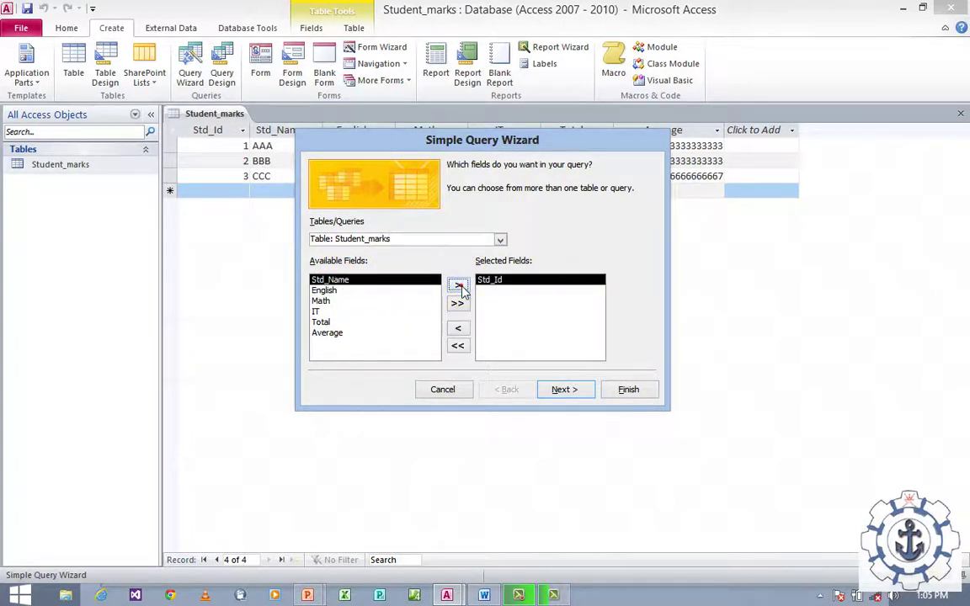
pyautogui.click(322, 303)
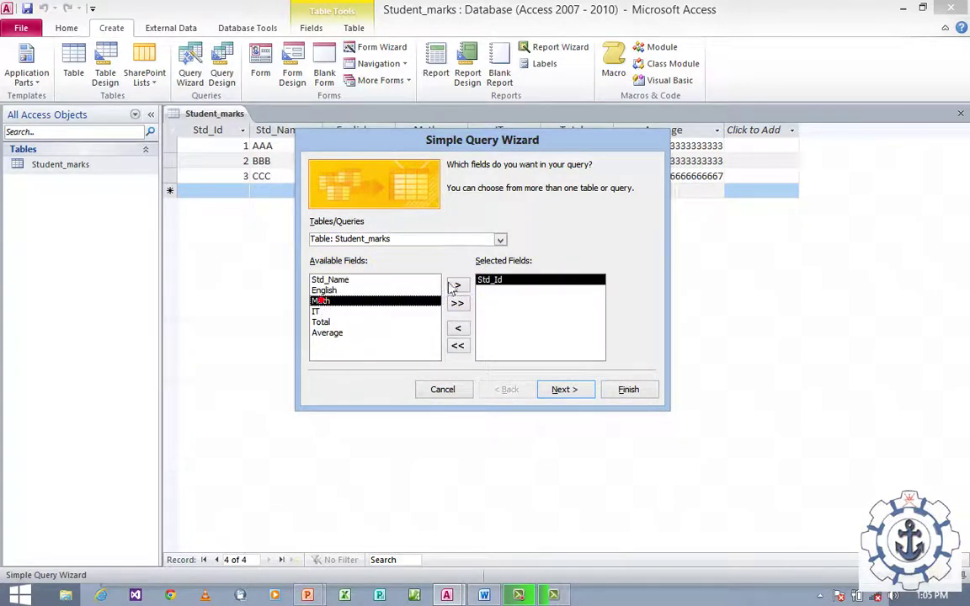
pyautogui.click(456, 286)
pyautogui.click(396, 313)
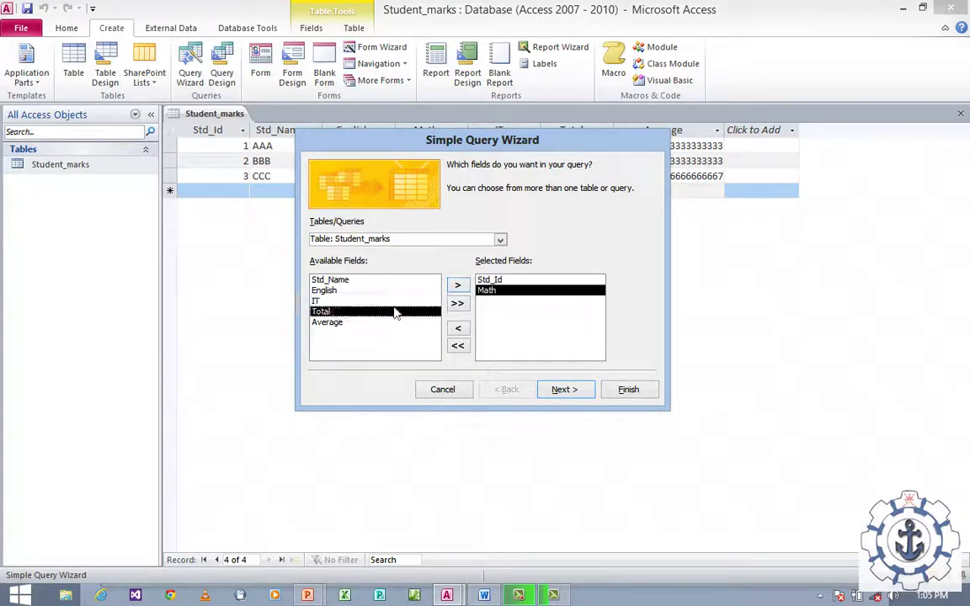
pyautogui.click(455, 287)
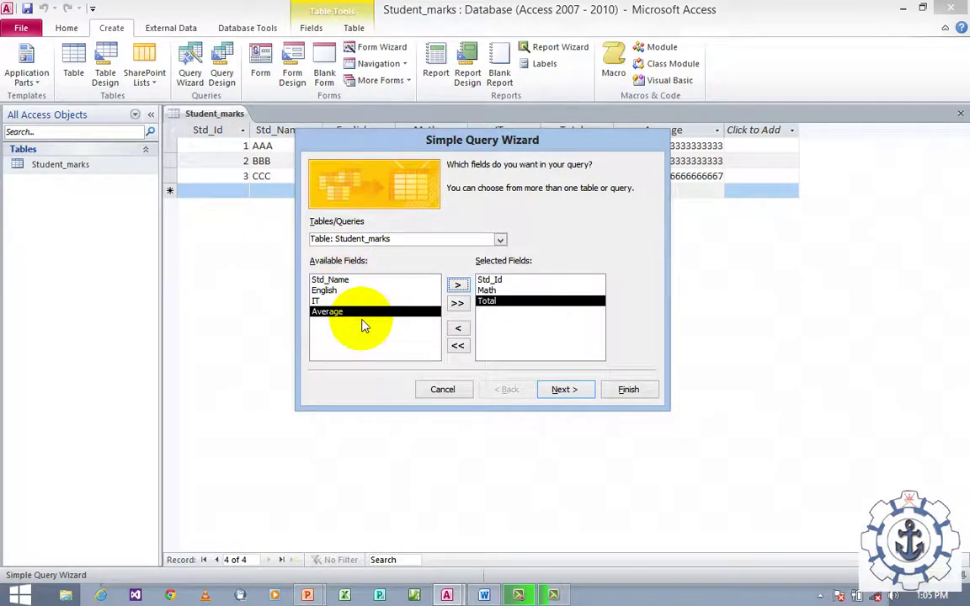
pyautogui.click(458, 305)
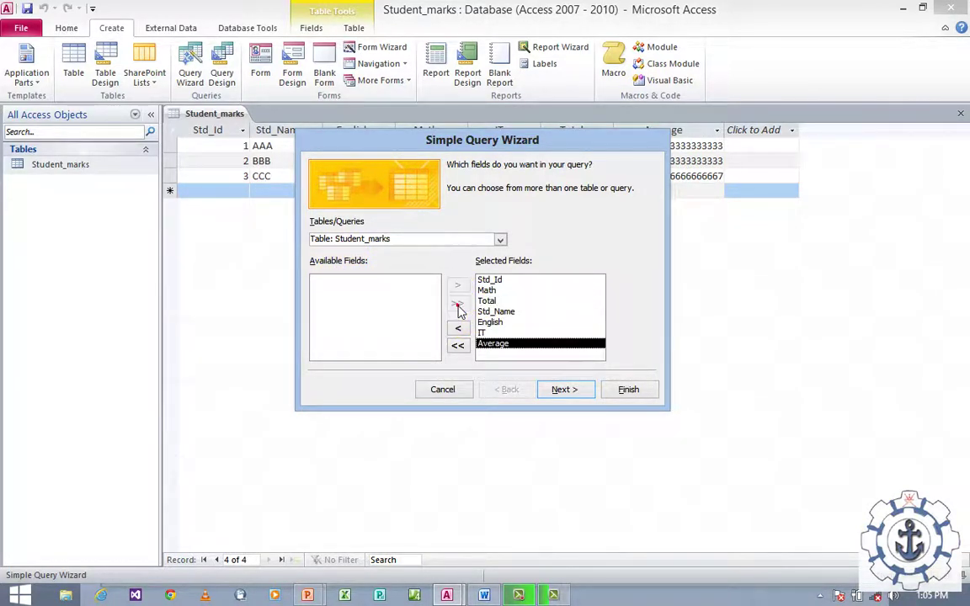
# Step: Take IT and Std_Name out of the query's selected fields one by one and clear all the rest
pyautogui.click(487, 333)
pyautogui.click(458, 329)
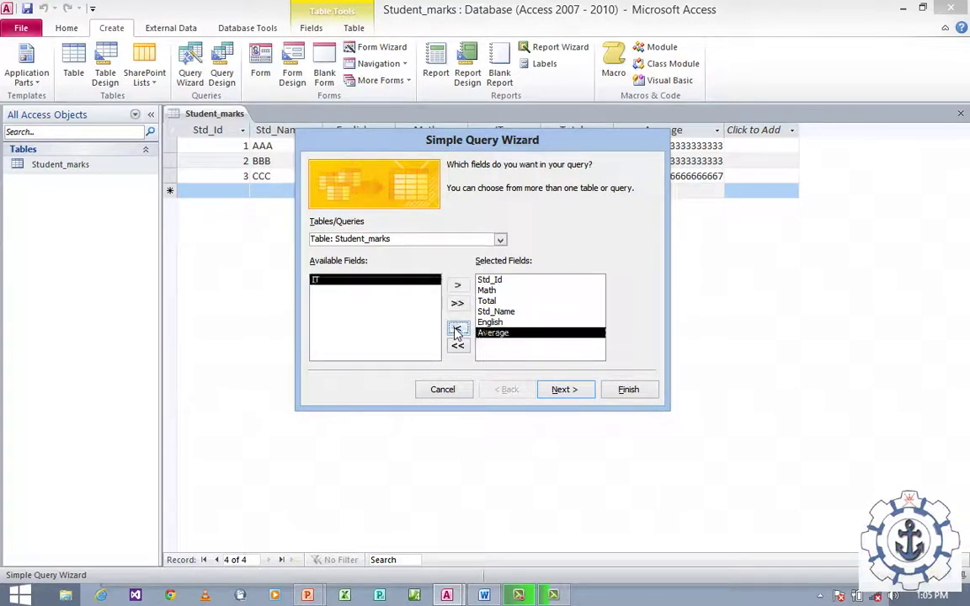
pyautogui.click(488, 313)
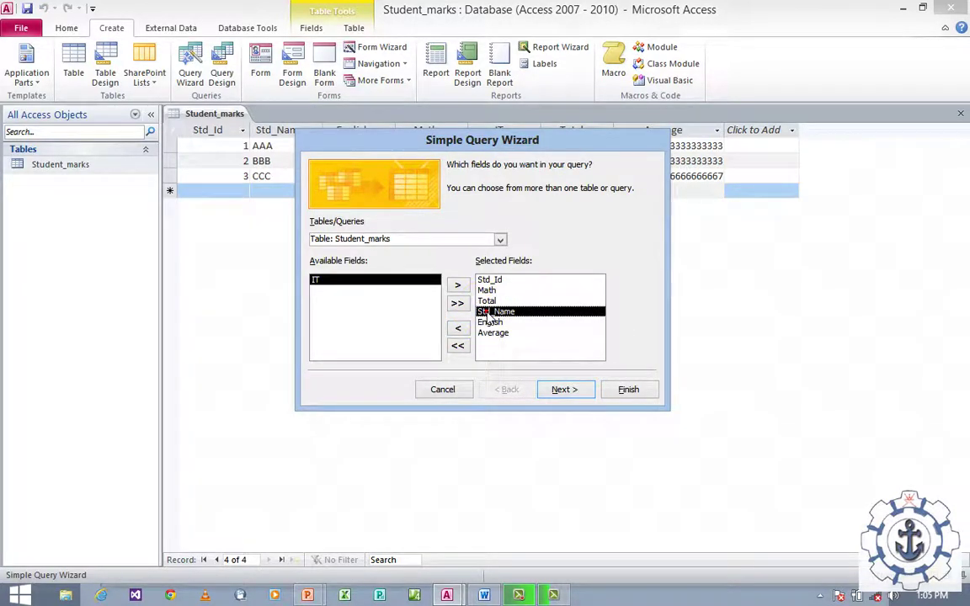
pyautogui.click(458, 329)
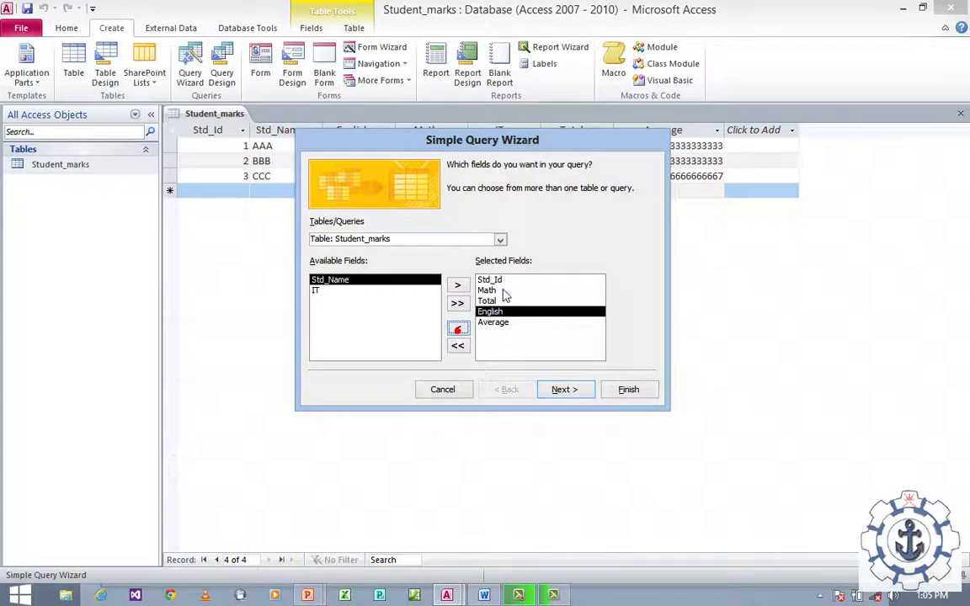
pyautogui.click(458, 347)
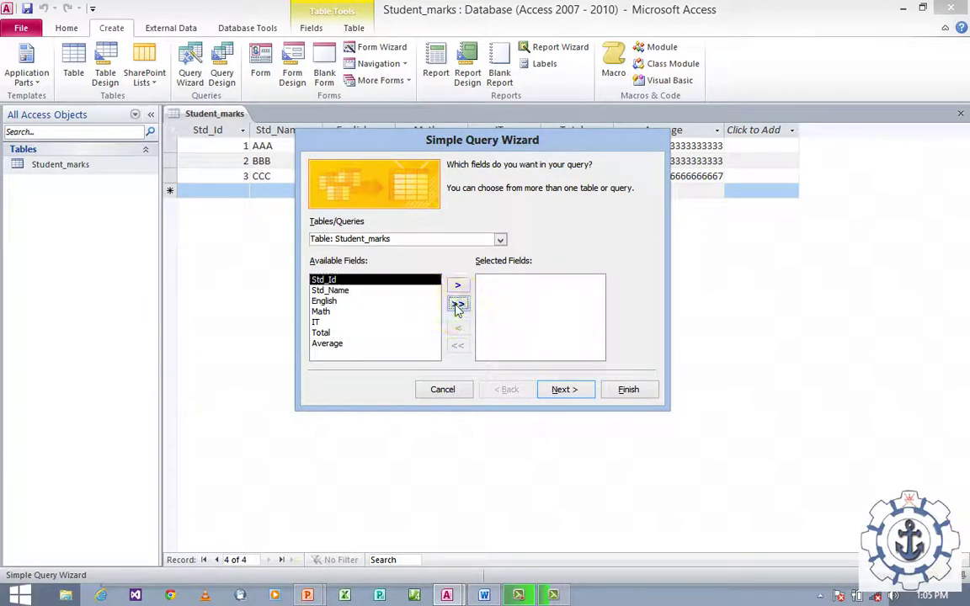
# Step: Include every Student_marks field in a detail query and title it Q1
pyautogui.click(458, 305)
pyautogui.click(560, 392)
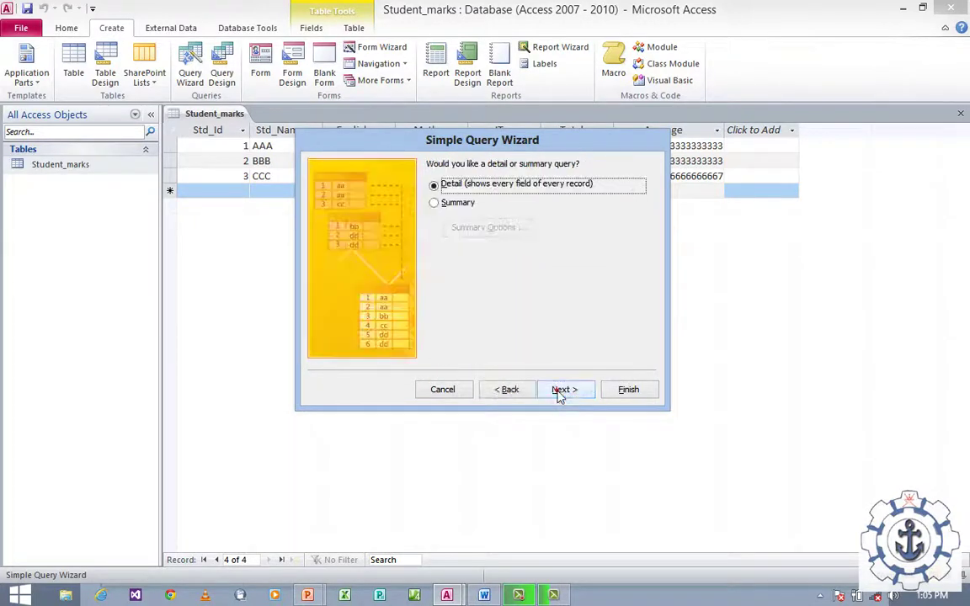
pyautogui.click(558, 390)
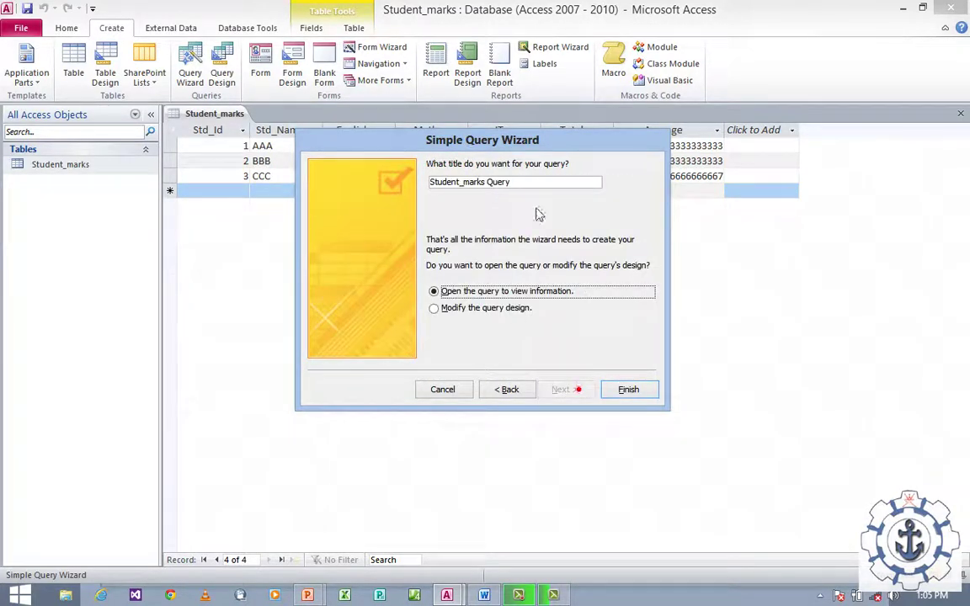
pyautogui.moveTo(525, 190); pyautogui.dragTo(414, 189)
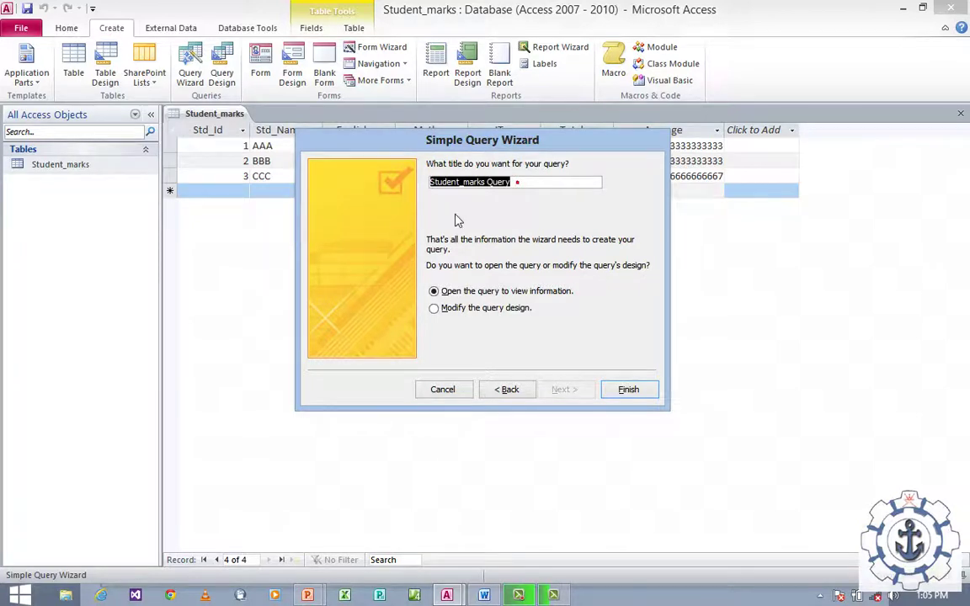
pyautogui.moveTo(501, 193); pyautogui.dragTo(420, 186)
pyautogui.write('Q1')
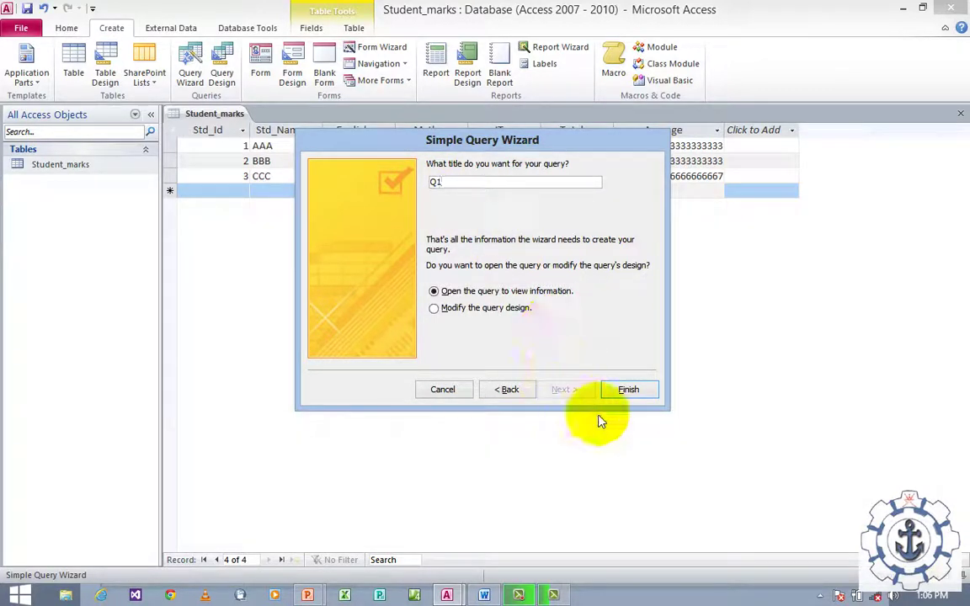
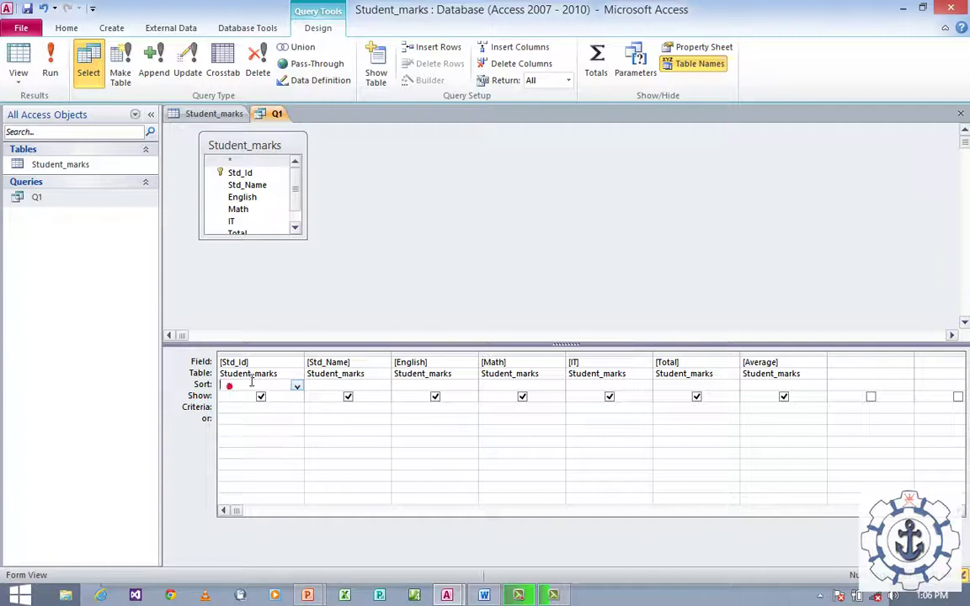
# Step: Examine the sort options for the Std_Id and Math columns in the Q1 query design
pyautogui.click(296, 386)
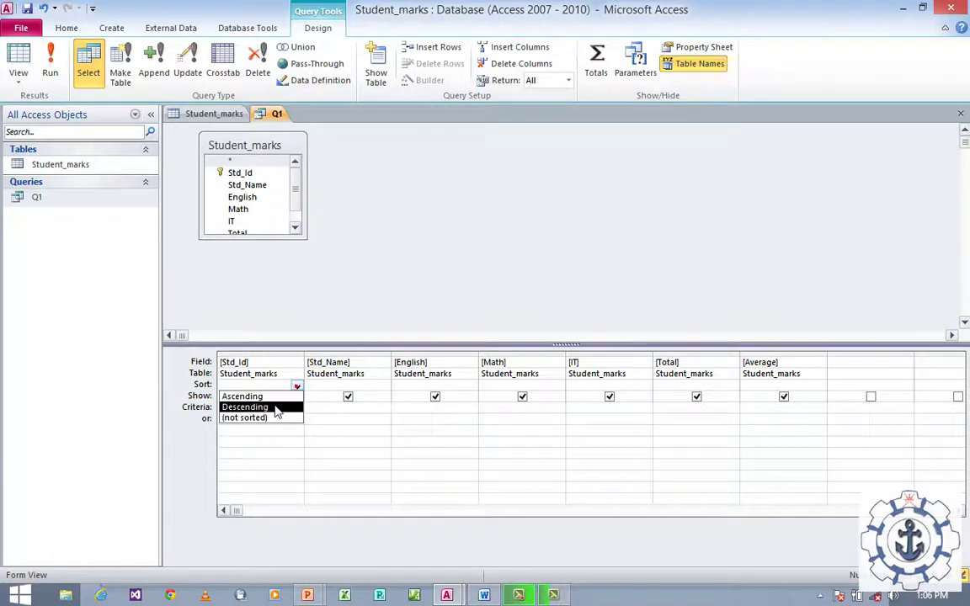
pyautogui.click(350, 385)
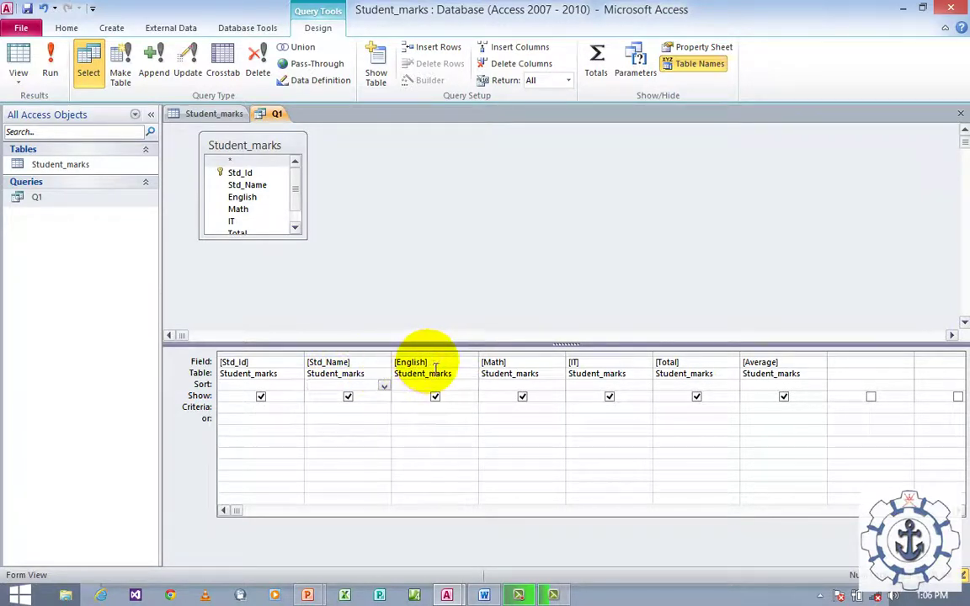
pyautogui.click(540, 385)
pyautogui.click(559, 379)
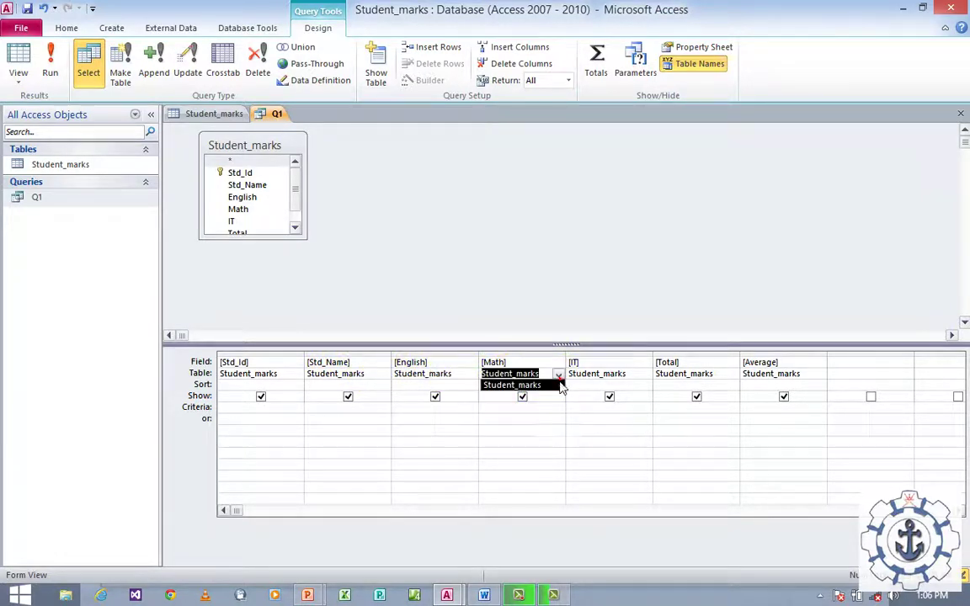
pyautogui.click(569, 407)
pyautogui.click(559, 386)
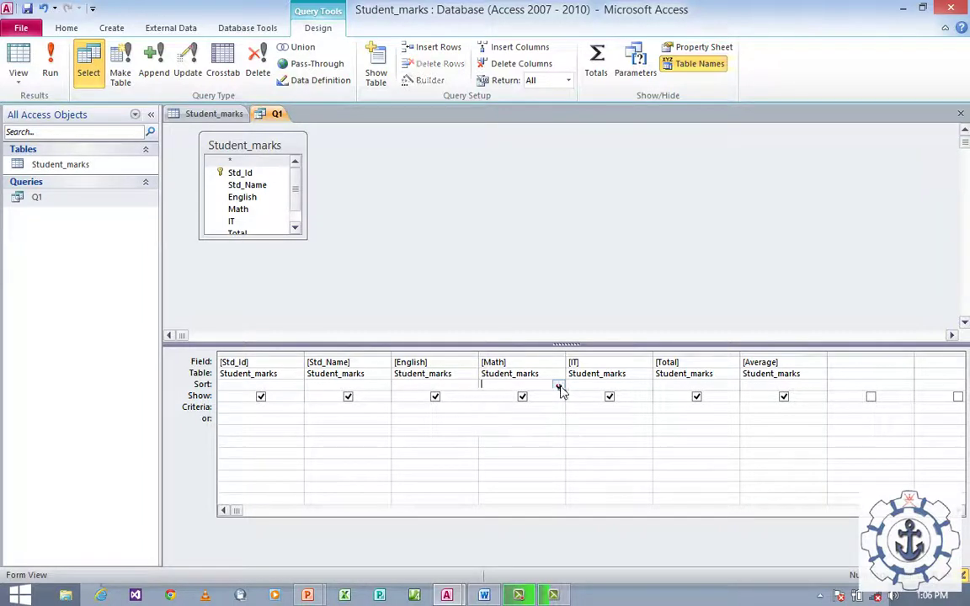
pyautogui.click(558, 386)
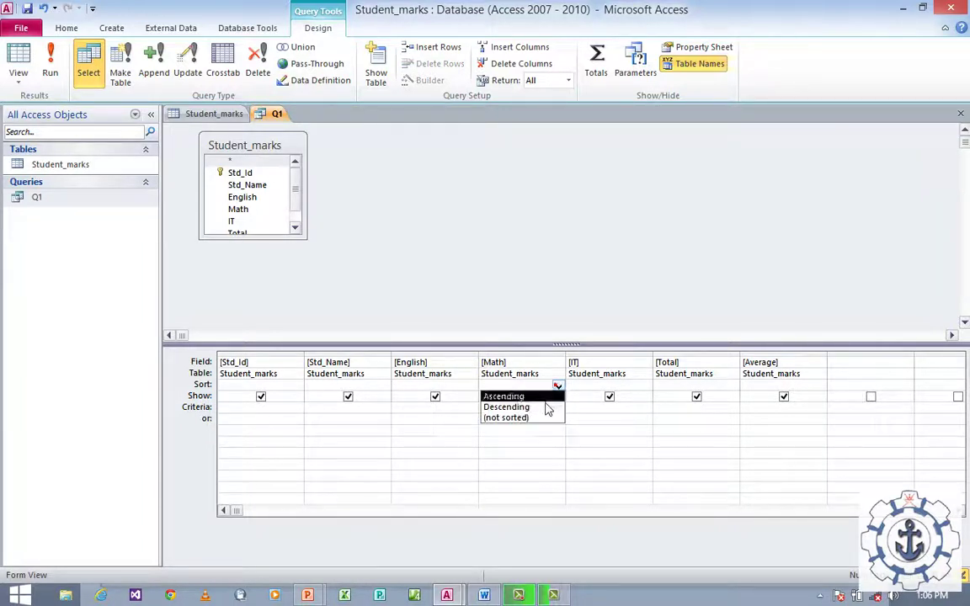
pyautogui.click(589, 387)
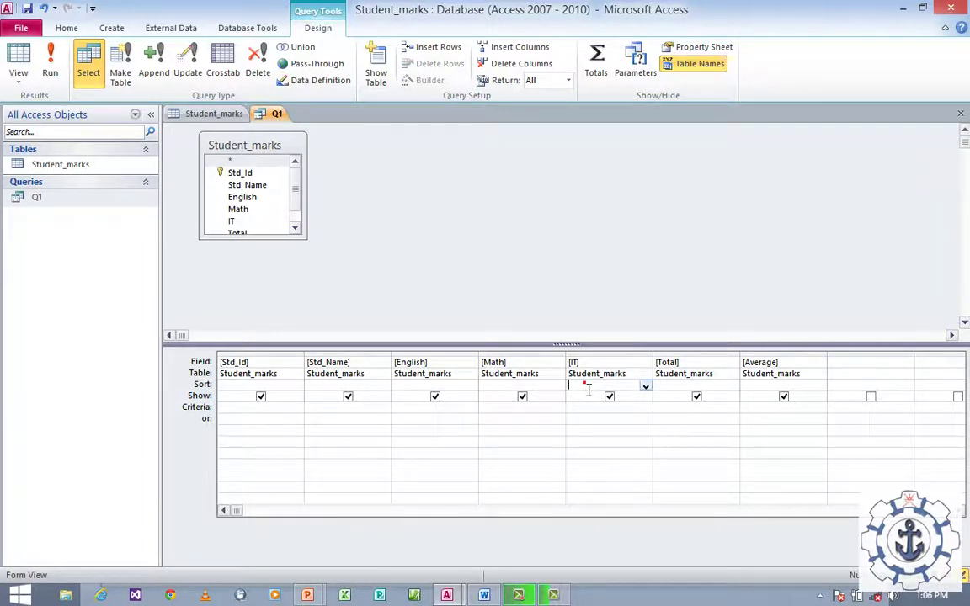
# Step: Set the Std_Id criterion in Q1 to the parameter prompt [Enter the ID]
pyautogui.click(301, 414)
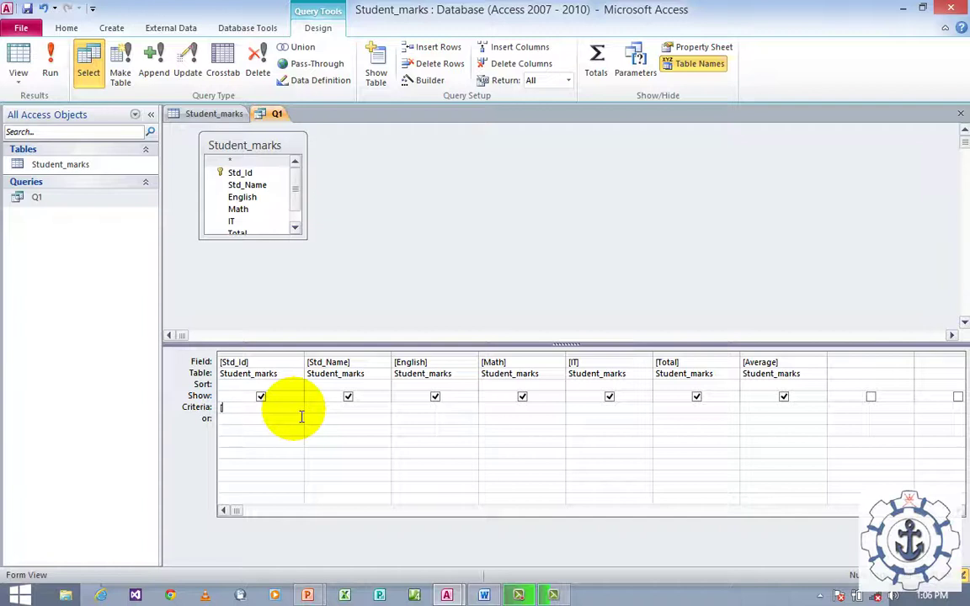
pyautogui.write('nter the ID')
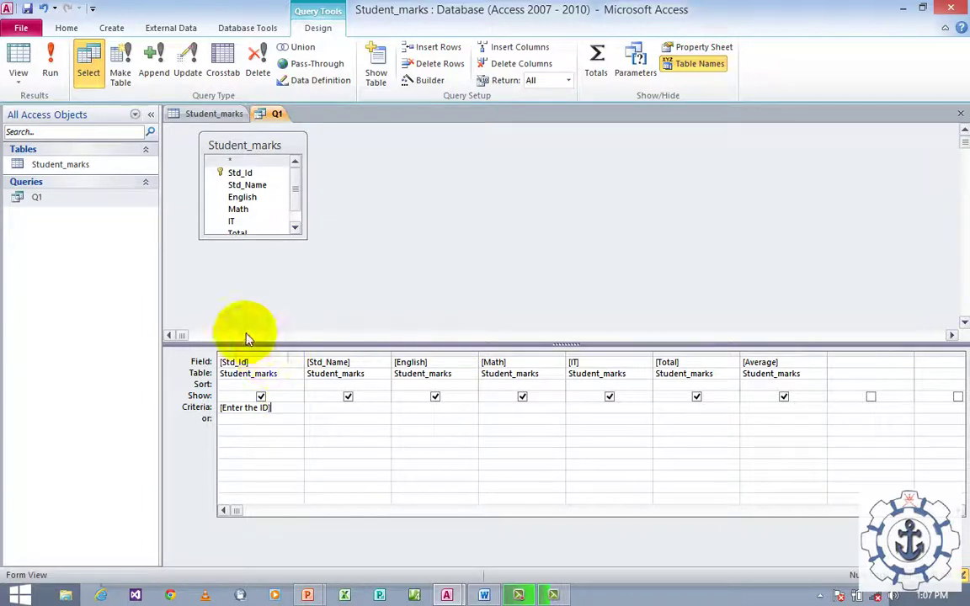
# Step: Run Q1 with 1 as the ID parameter and inspect the returned student record
pyautogui.click(51, 65)
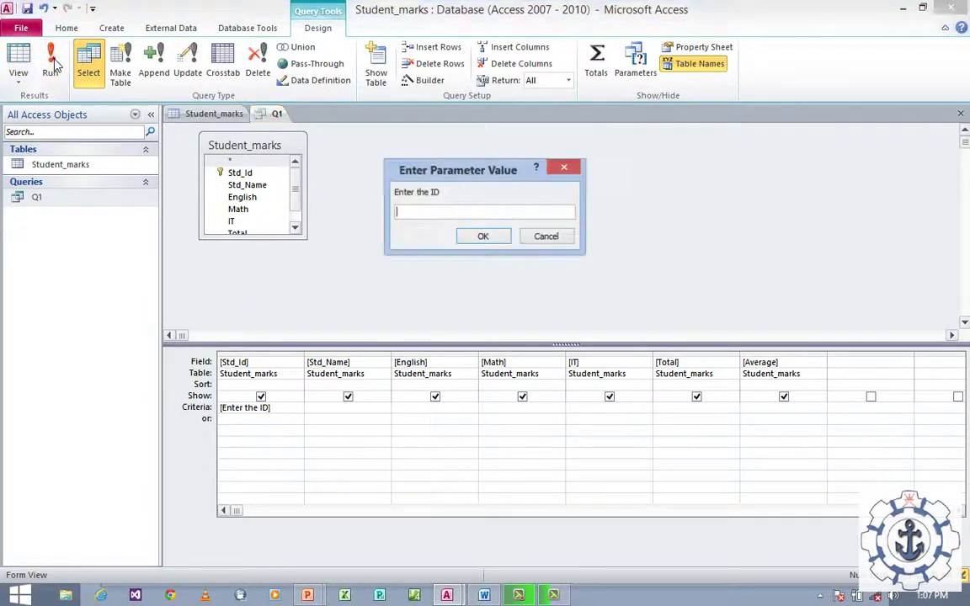
pyautogui.click(438, 214)
pyautogui.click(437, 214)
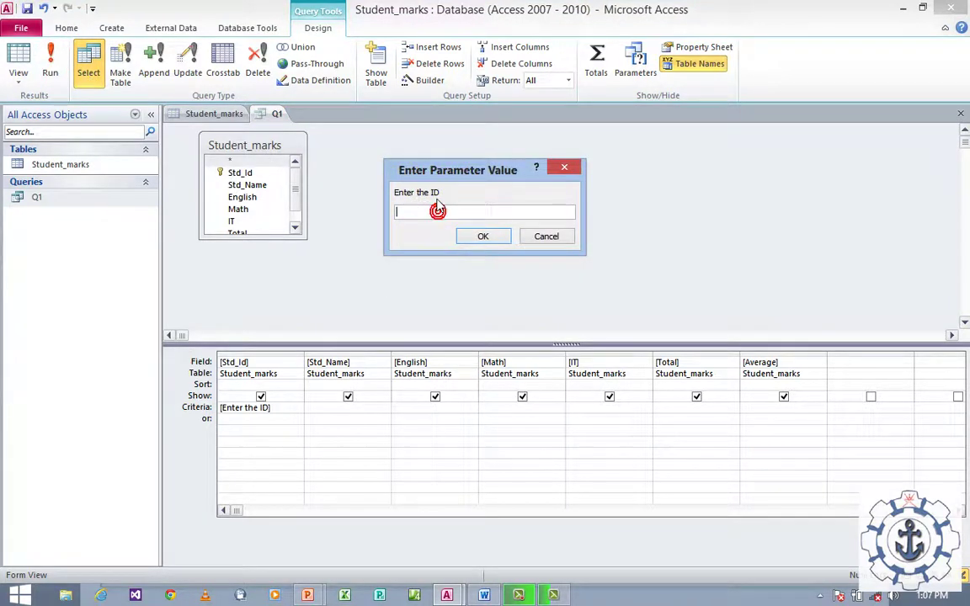
pyautogui.write('1')
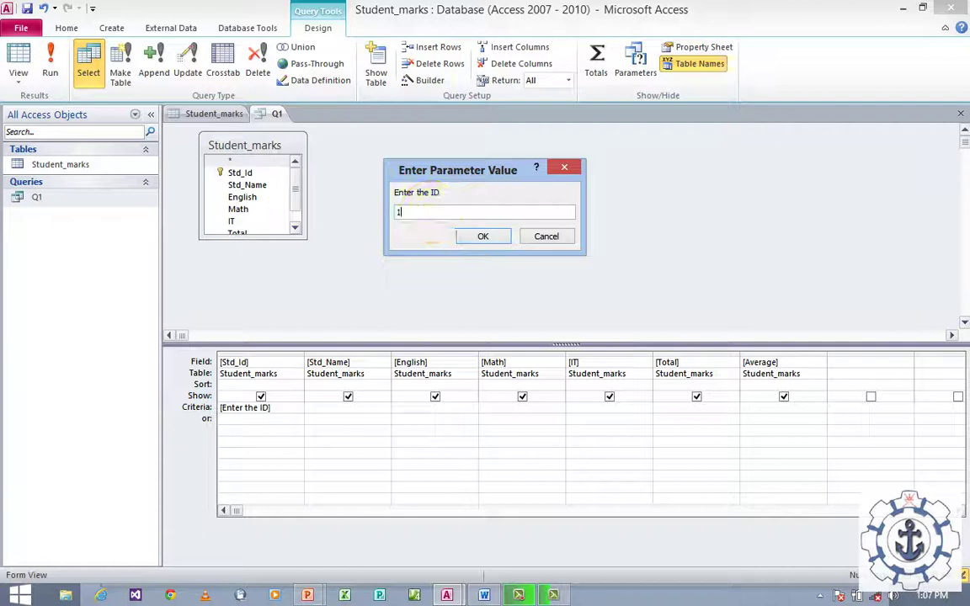
pyautogui.click(495, 239)
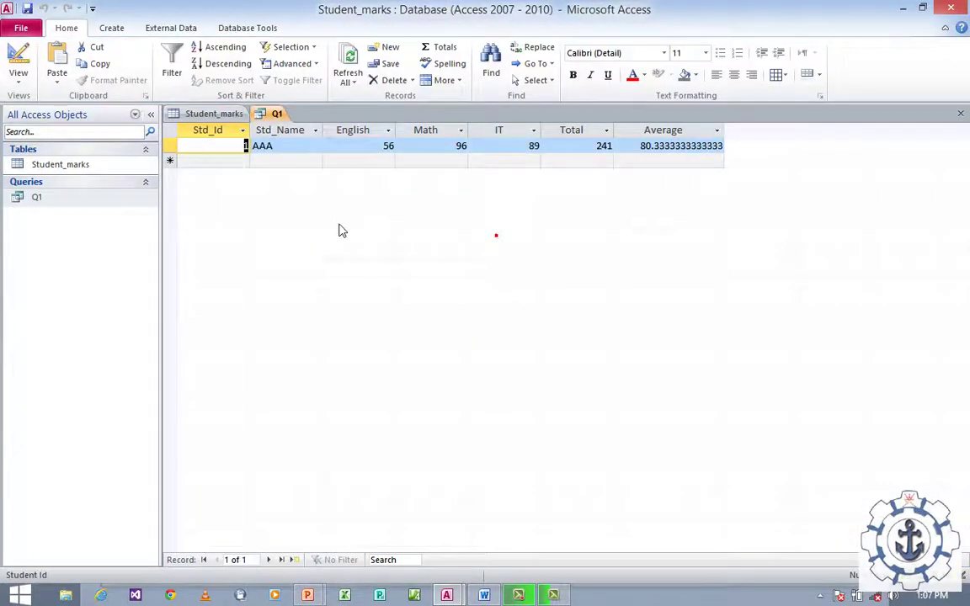
pyautogui.click(223, 152)
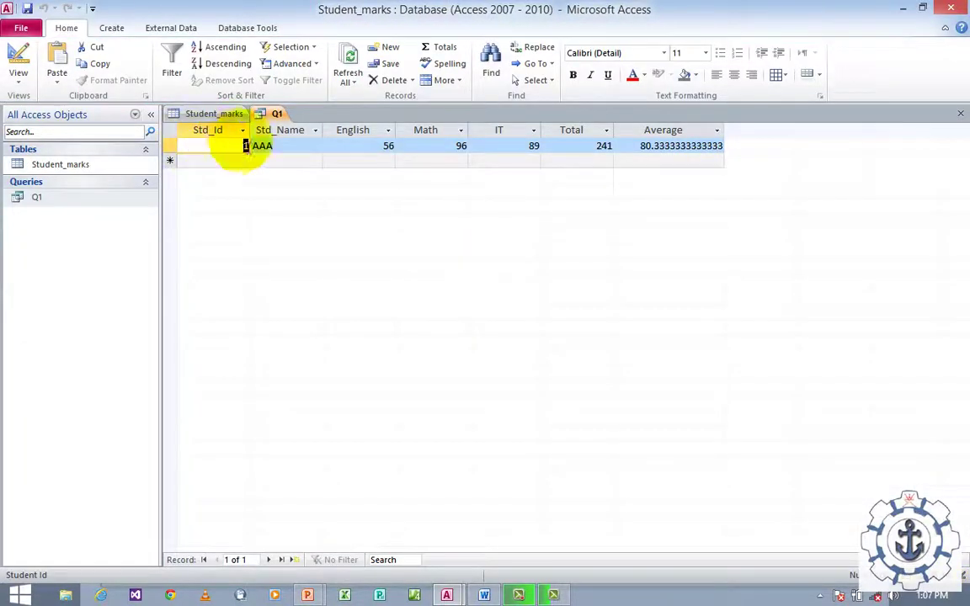
pyautogui.click(243, 154)
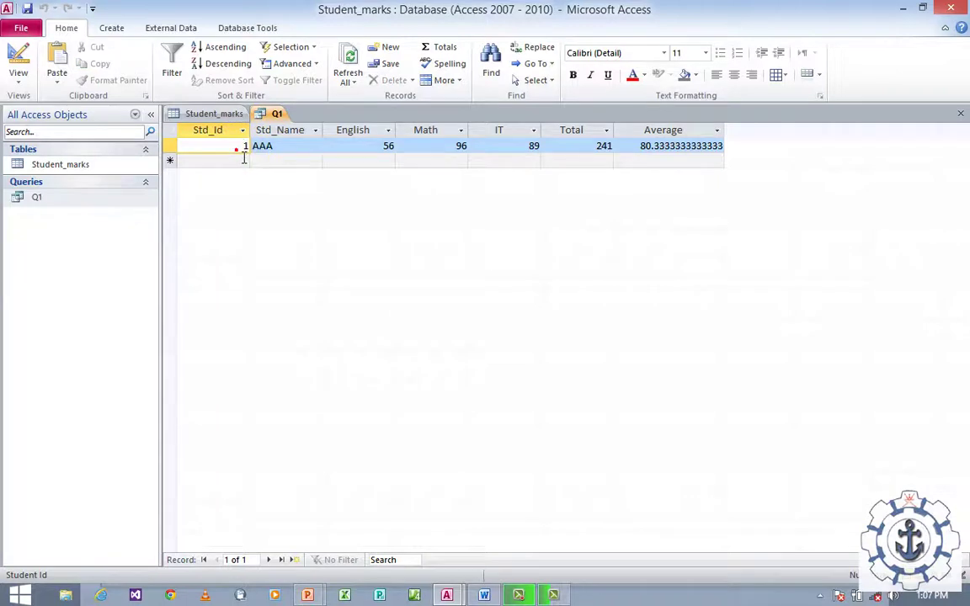
# Step: Reopen Q1's design and run the query again with 2 as the ID parameter
pyautogui.click(118, 206)
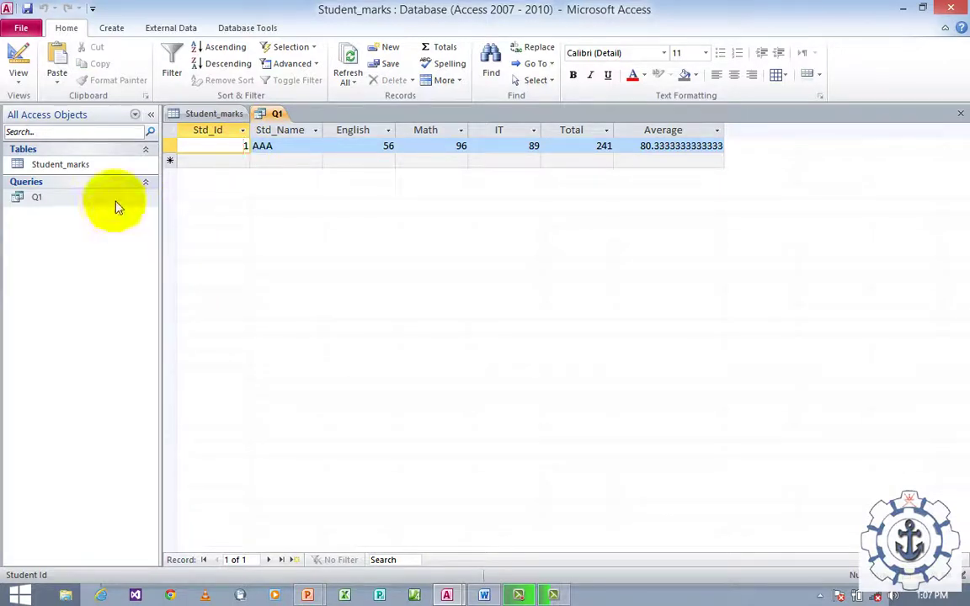
pyautogui.rightClick(117, 206)
pyautogui.click(138, 224)
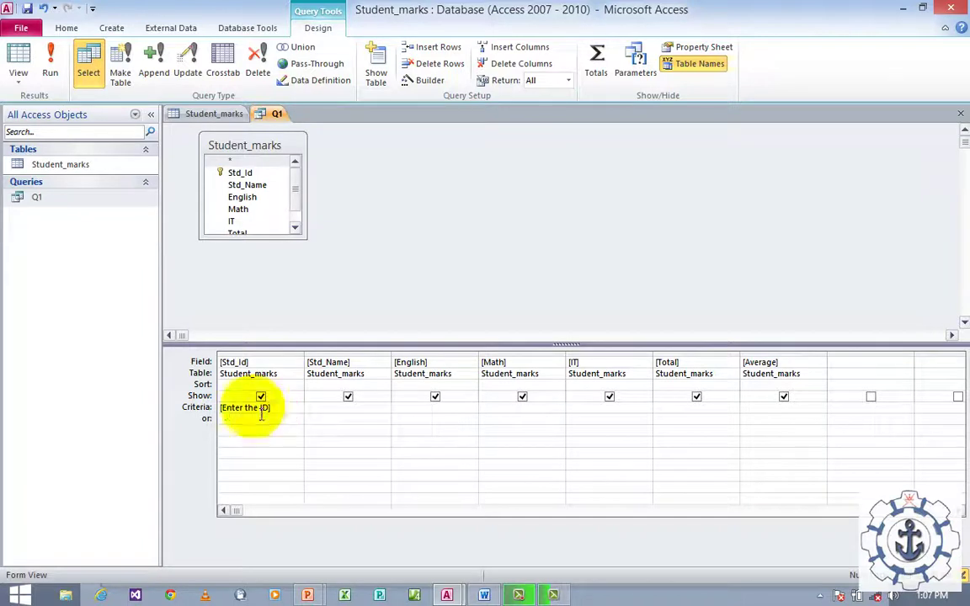
pyautogui.click(50, 68)
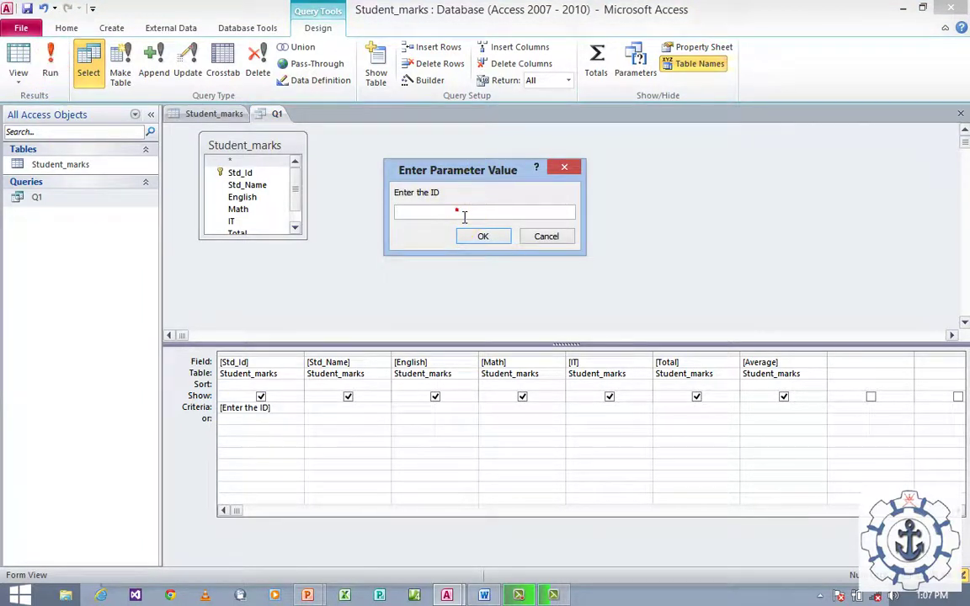
pyautogui.click(504, 238)
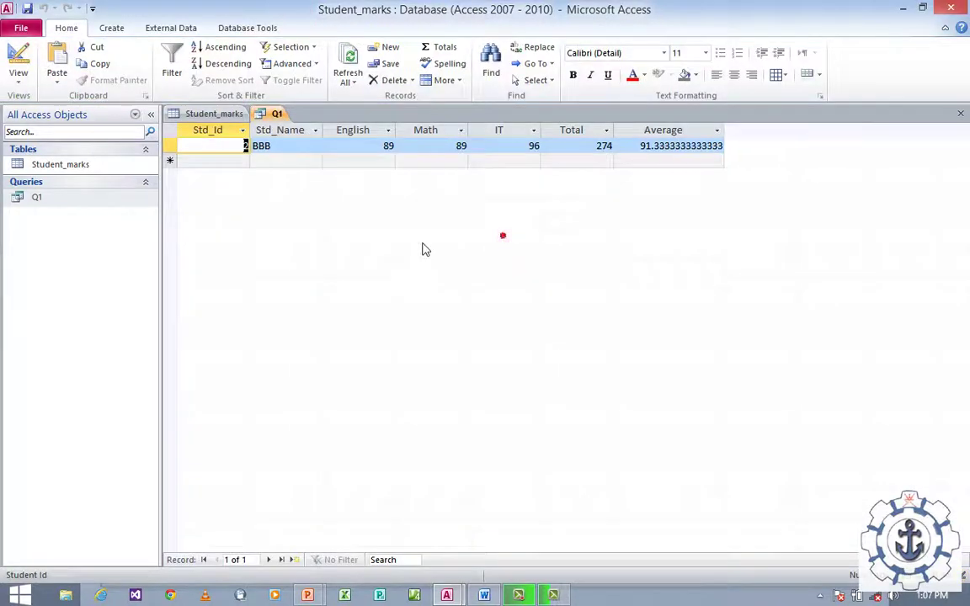
pyautogui.click(277, 200)
pyautogui.click(88, 198)
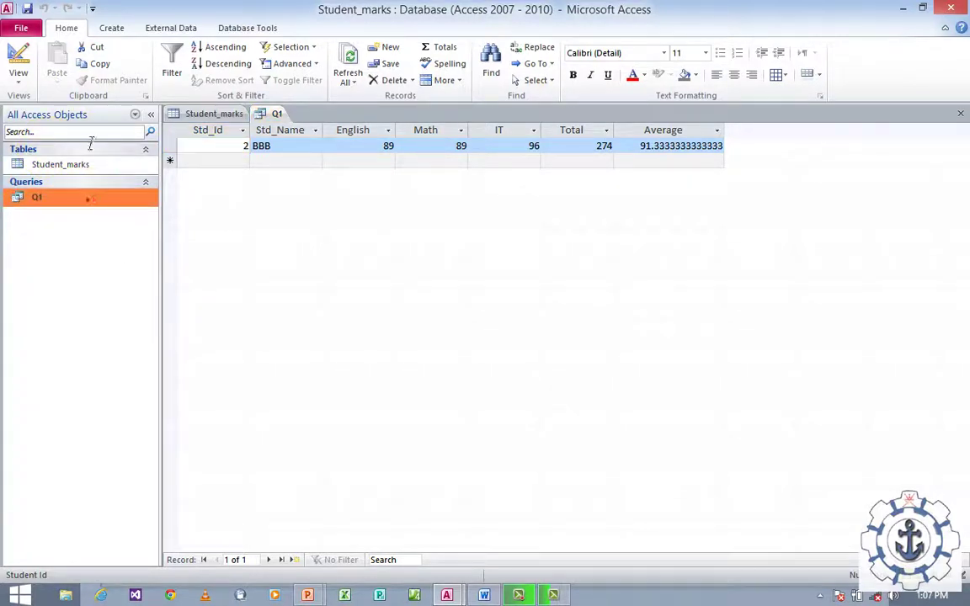
pyautogui.click(86, 197)
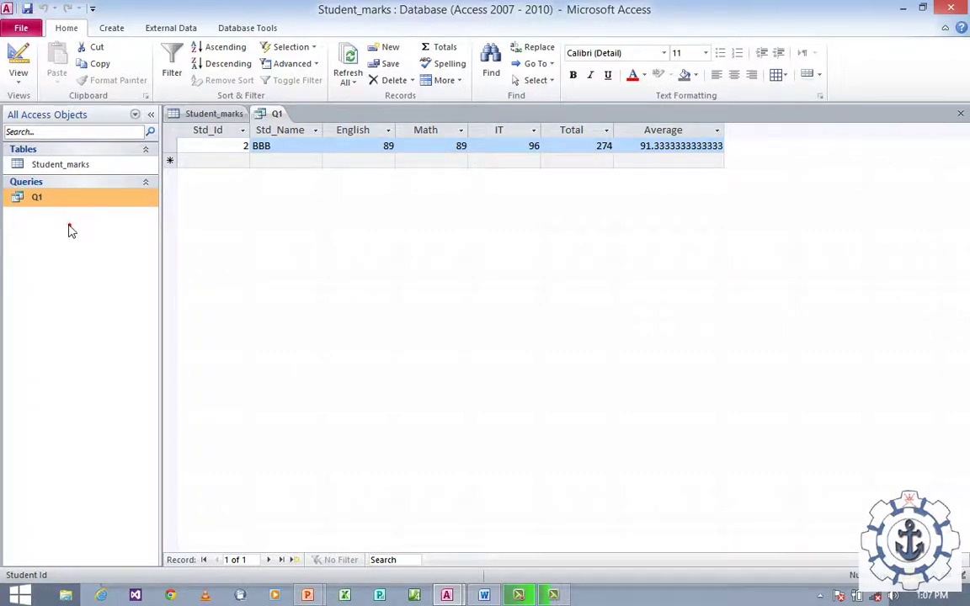
# Step: Start a simple query on the Student_marks table and include all of its fields
pyautogui.click(64, 164)
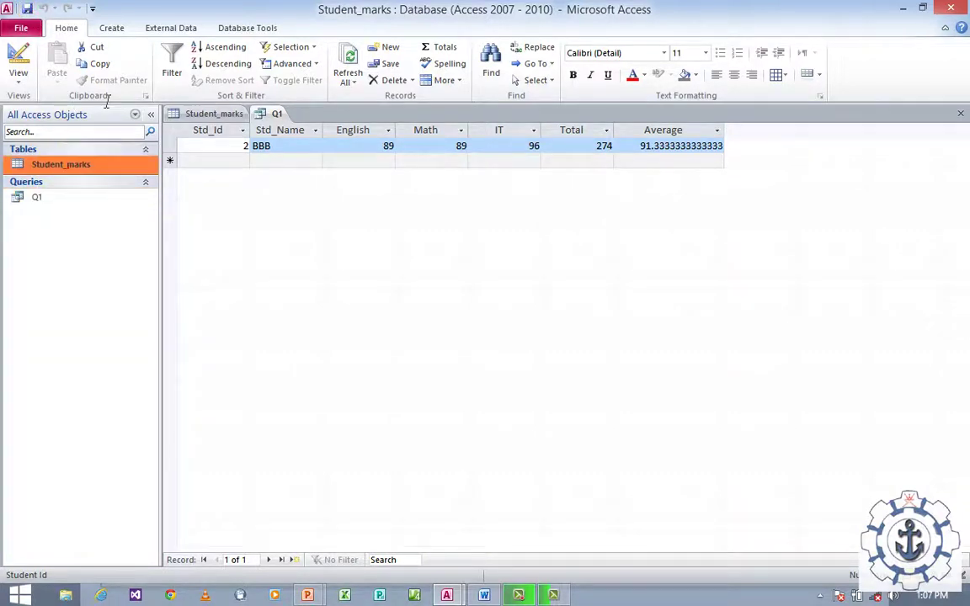
pyautogui.click(110, 29)
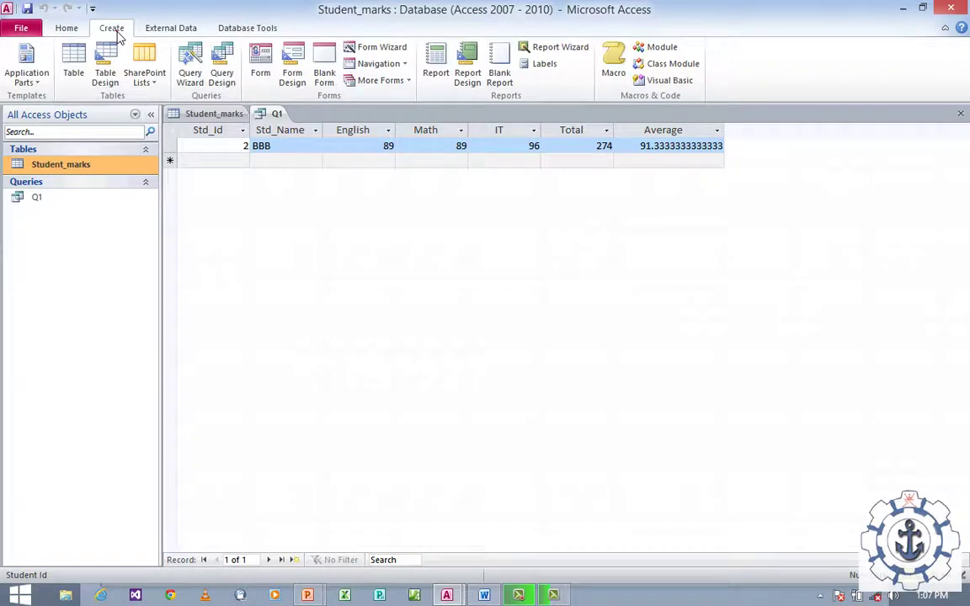
pyautogui.click(190, 78)
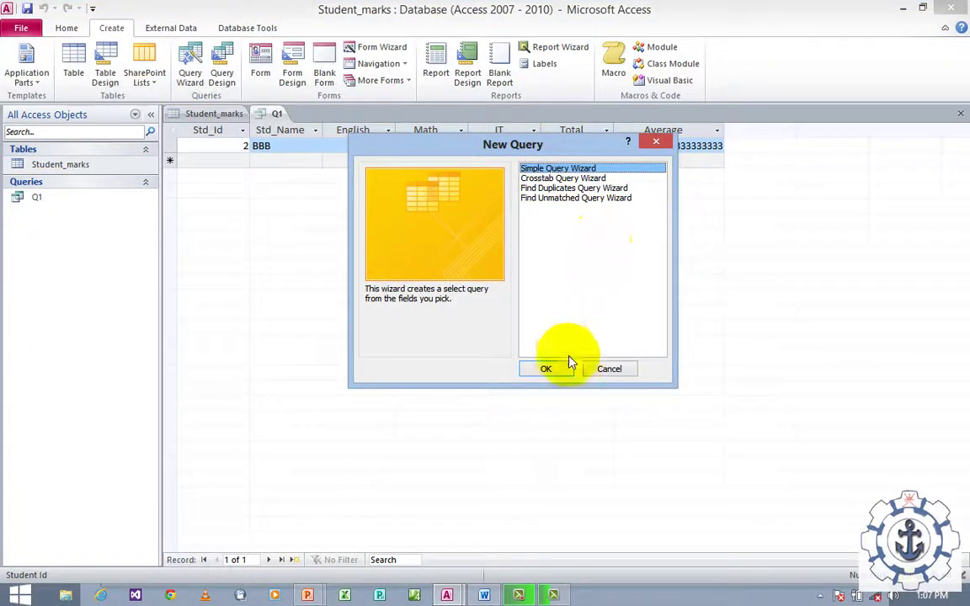
pyautogui.click(548, 371)
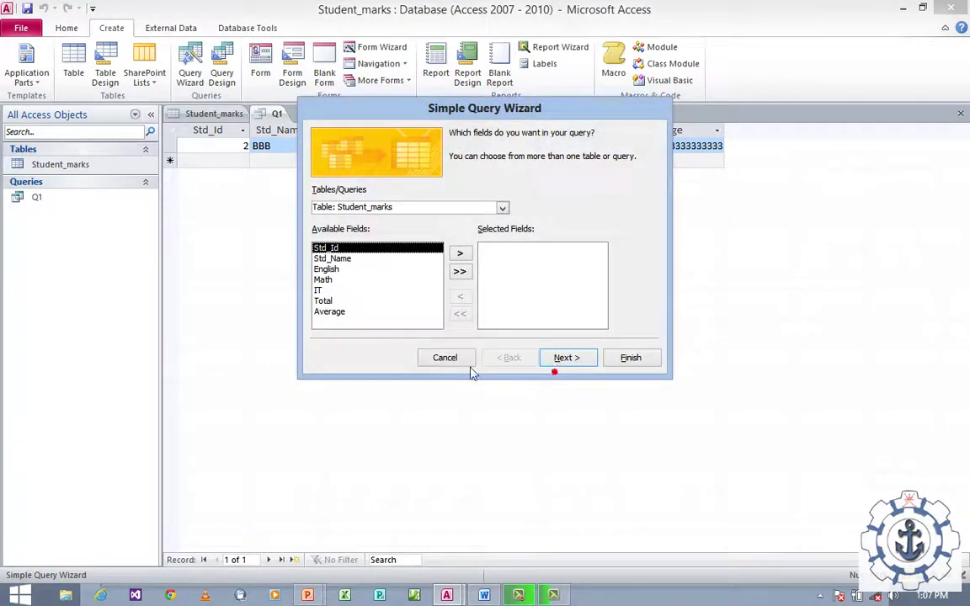
pyautogui.click(461, 255)
pyautogui.click(461, 255)
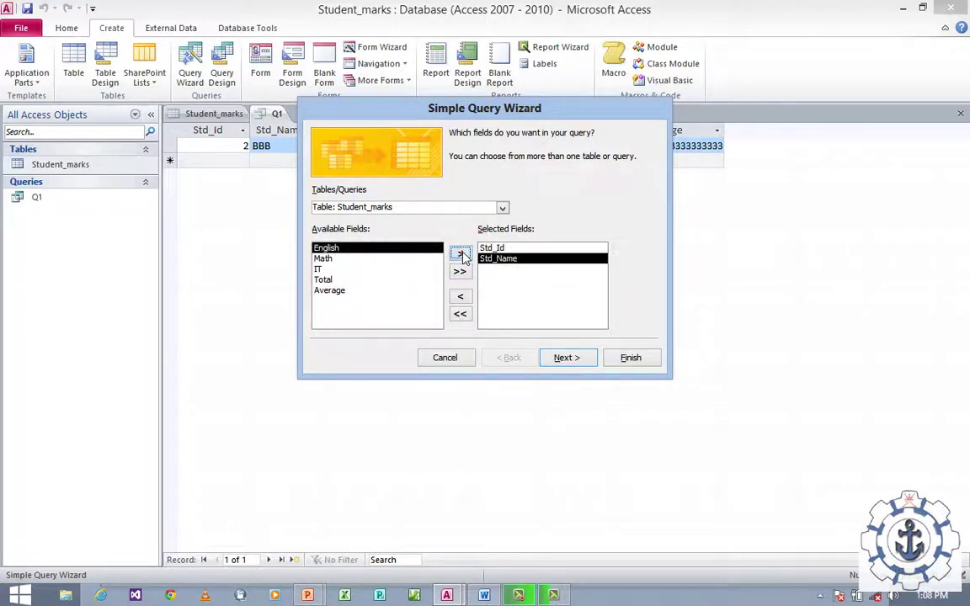
pyautogui.click(461, 255)
pyautogui.click(461, 257)
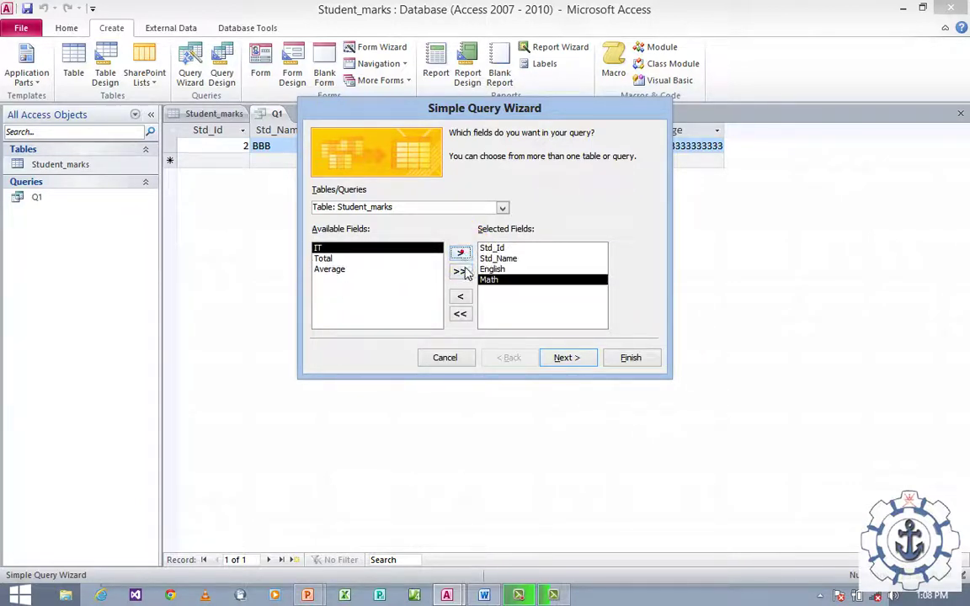
pyautogui.click(460, 271)
# Step: Keep the query as a detail query, title it Q2 and open it to view its records
pyautogui.click(566, 360)
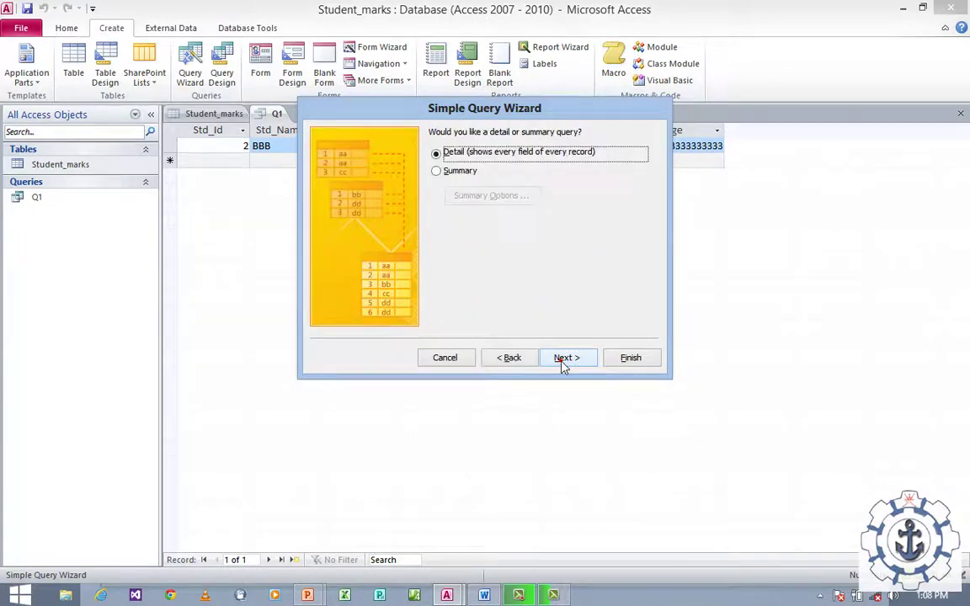
pyautogui.click(566, 361)
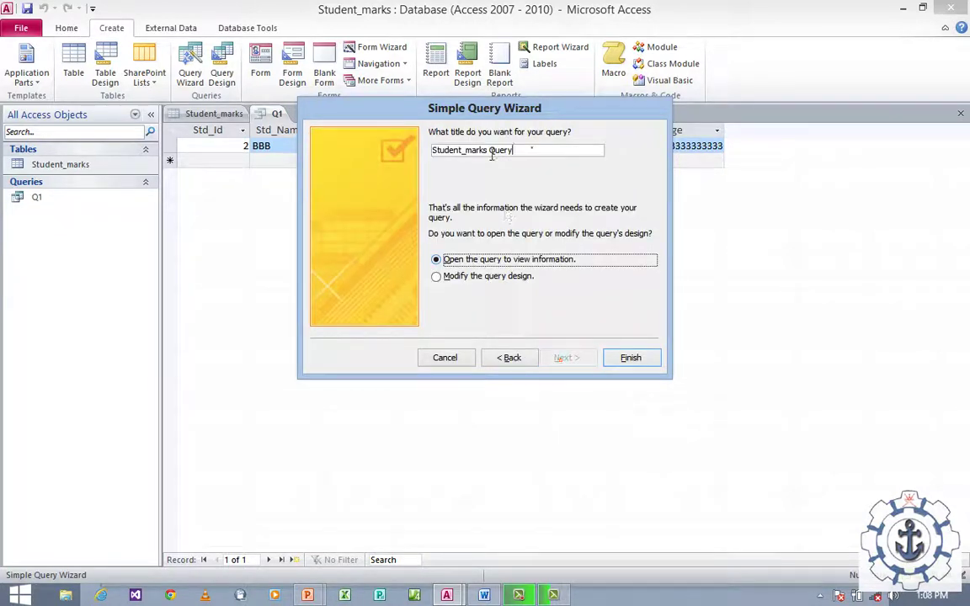
pyautogui.moveTo(532, 149); pyautogui.dragTo(410, 154)
pyautogui.write('Q2')
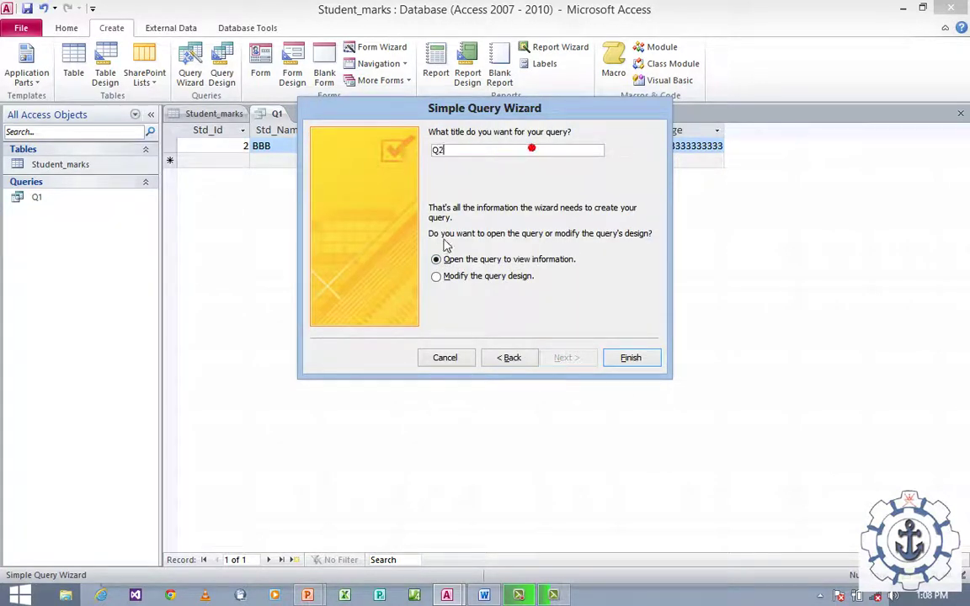
pyautogui.click(630, 358)
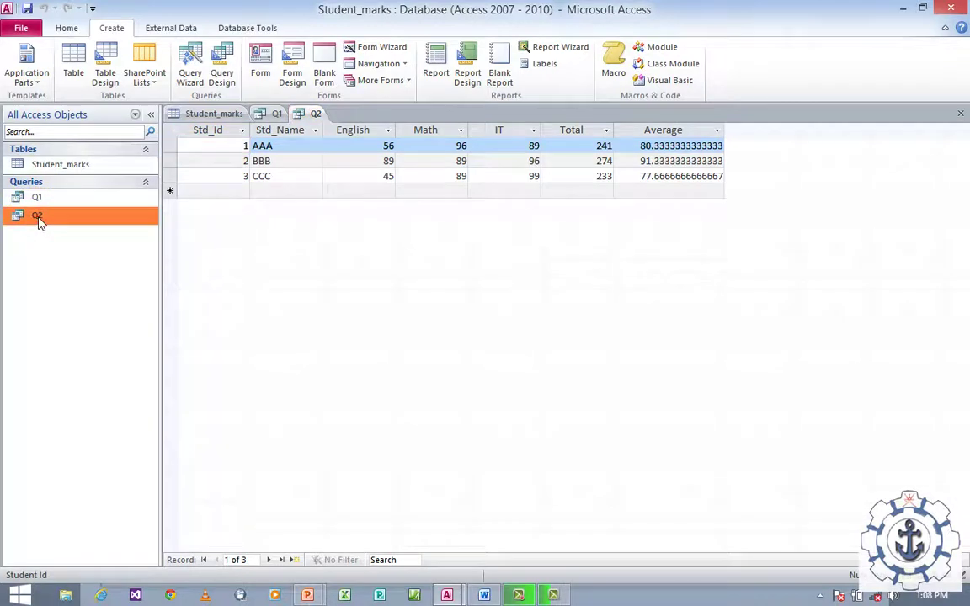
# Step: Set the English criterion in Q2's design to >60 and run the query
pyautogui.rightClick(38, 217)
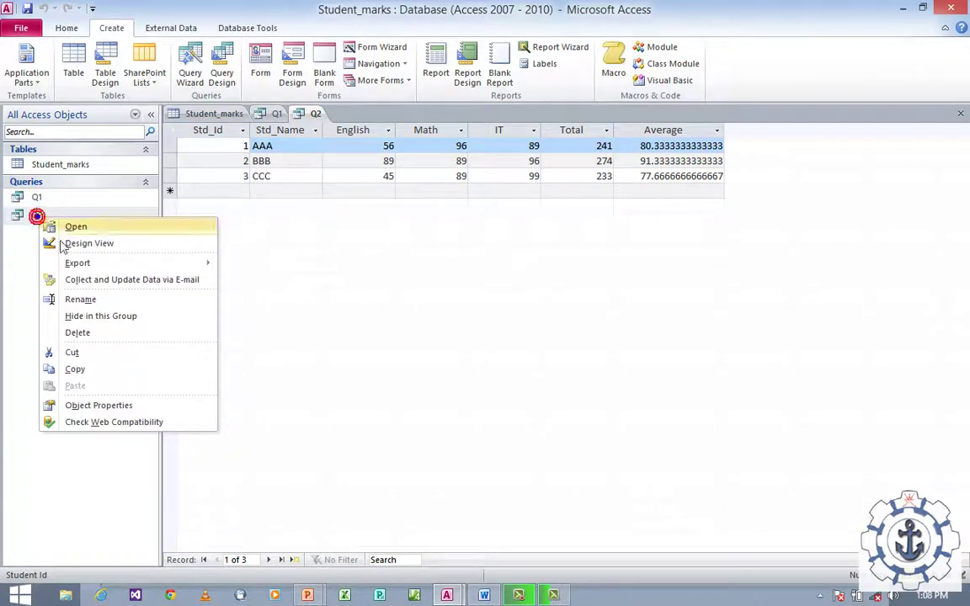
pyautogui.click(67, 243)
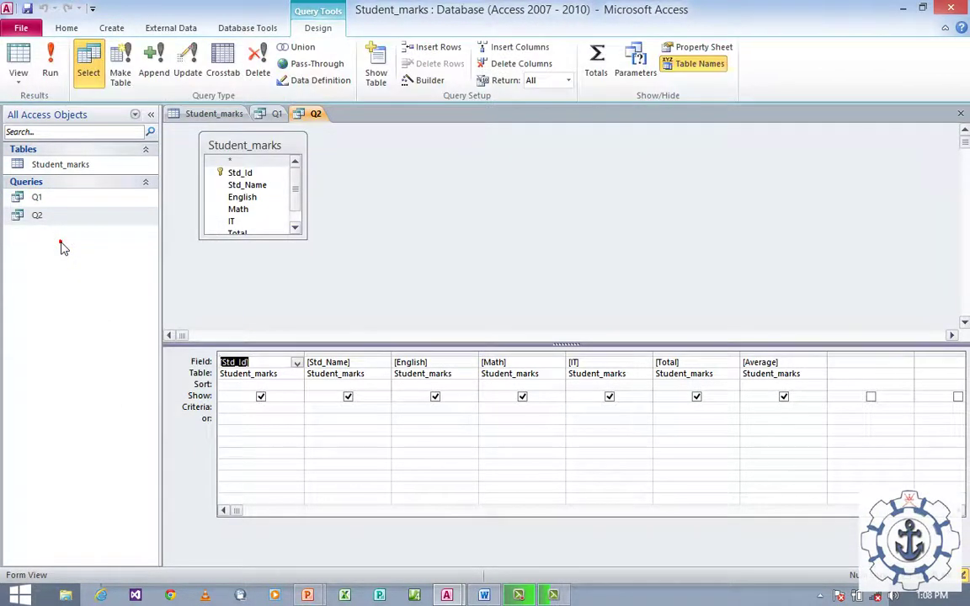
pyautogui.click(419, 417)
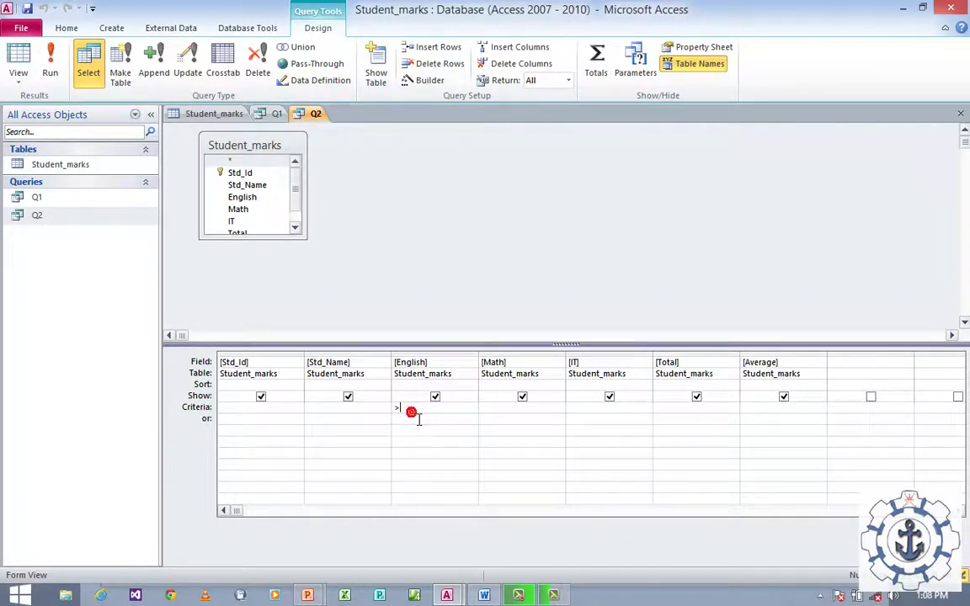
pyautogui.click(413, 412)
pyautogui.write('>')
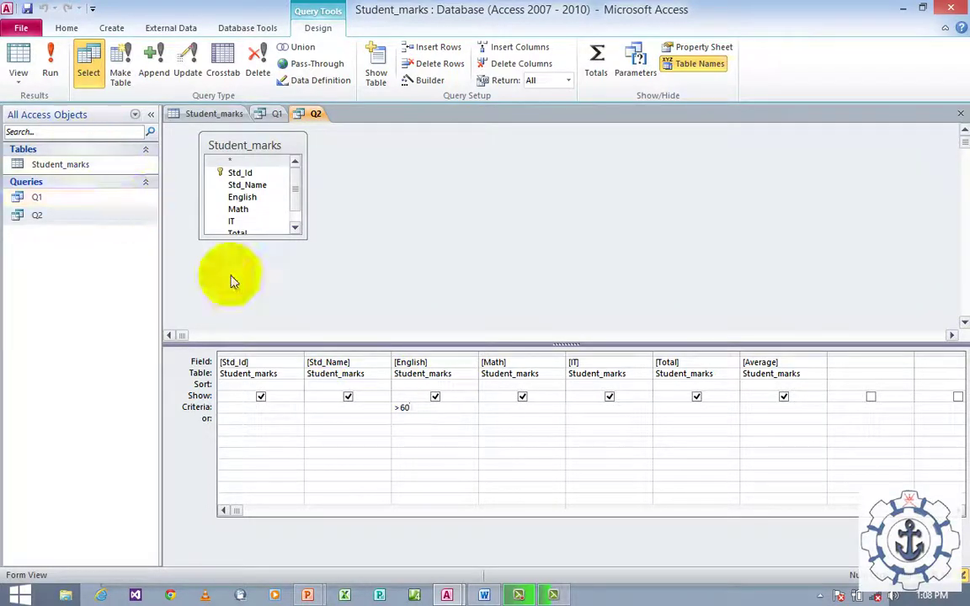
pyautogui.click(50, 76)
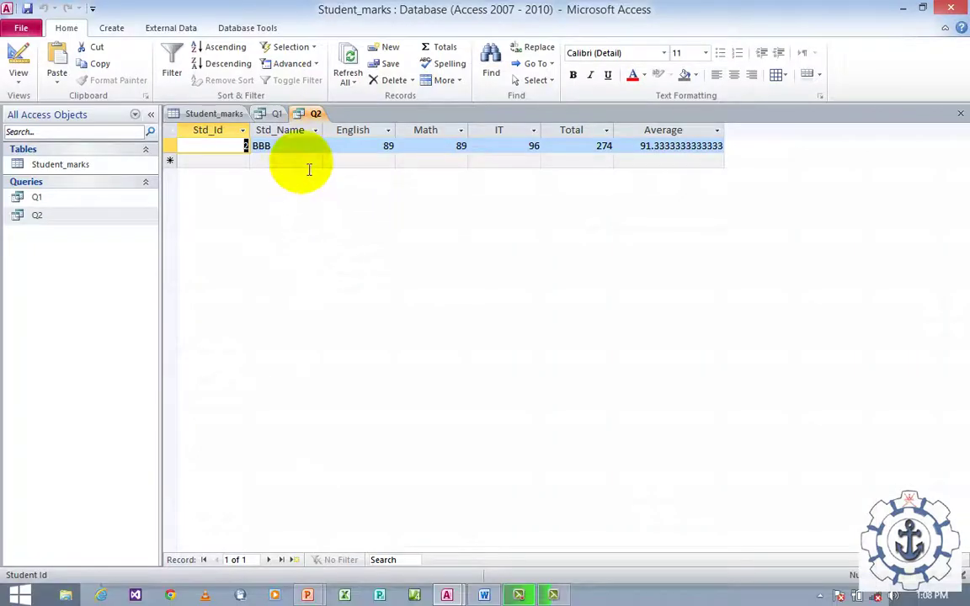
# Step: Change Q2's English criterion to >20 and run the query again
pyautogui.rightClick(94, 219)
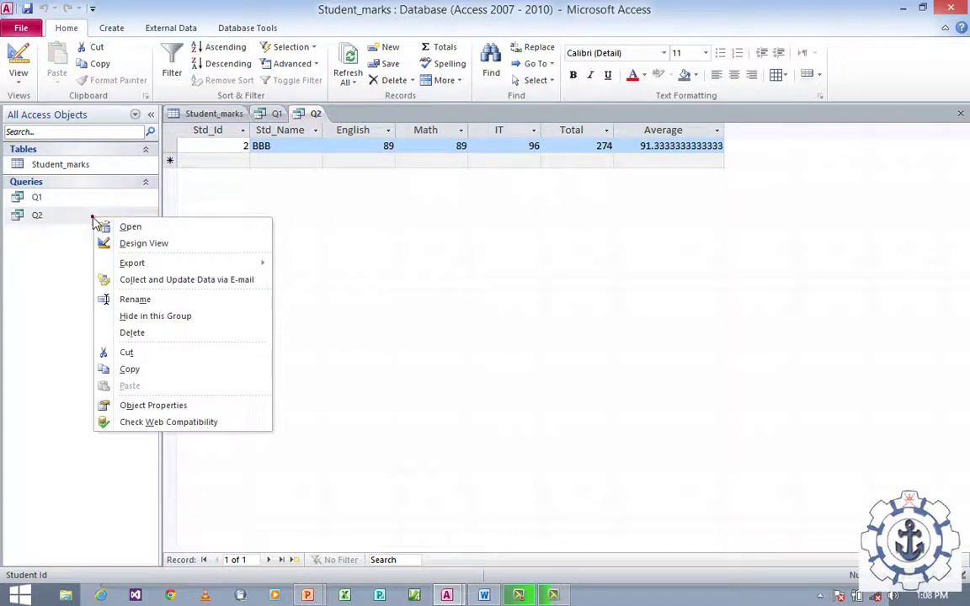
pyautogui.click(127, 243)
pyautogui.click(407, 408)
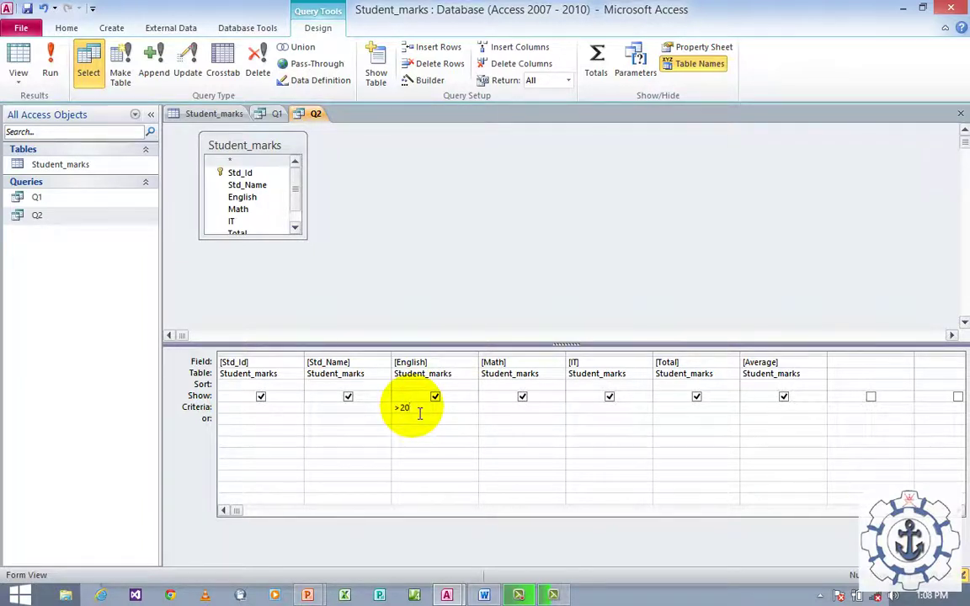
pyautogui.click(48, 67)
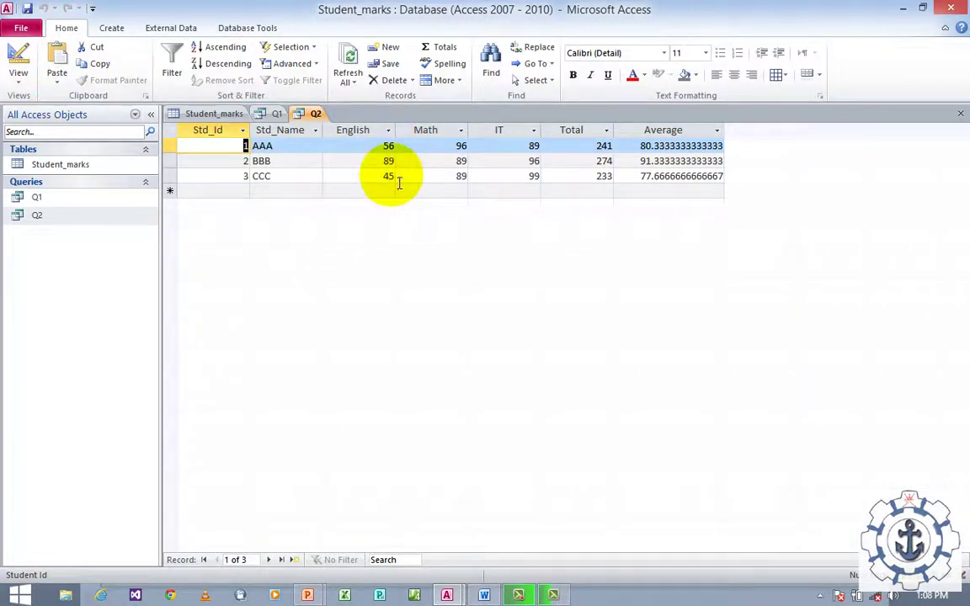
# Step: Clear the English criterion from Q2's design and run the query without it
pyautogui.moveTo(76, 215); pyautogui.dragTo(32, 221)
pyautogui.rightClick(34, 220)
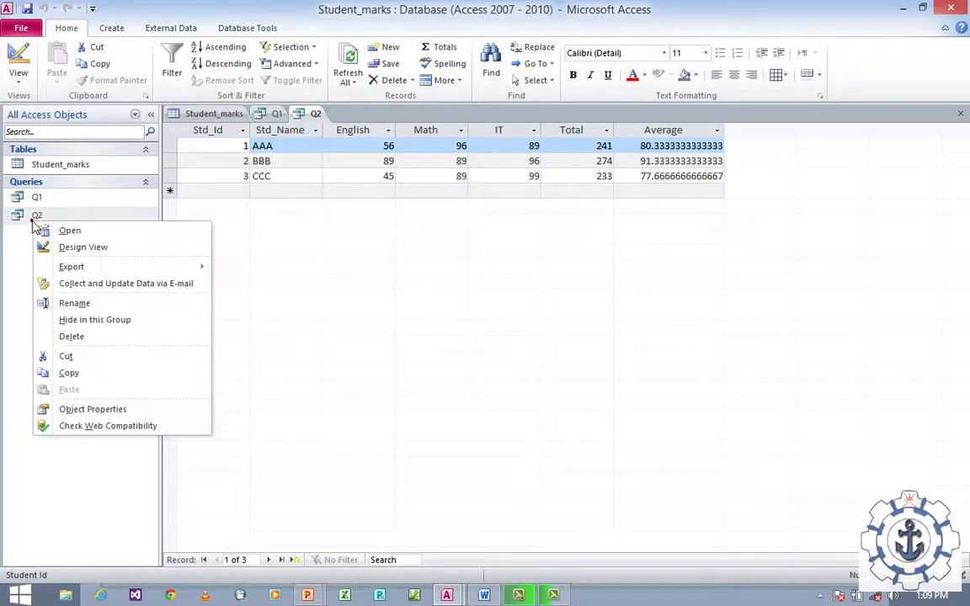
pyautogui.click(59, 250)
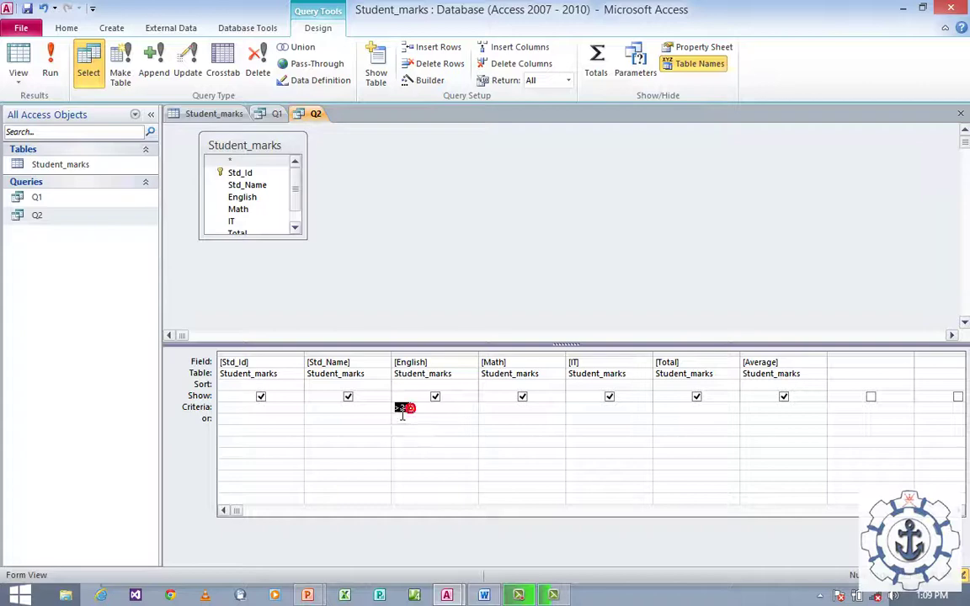
pyautogui.press('BackSpace')
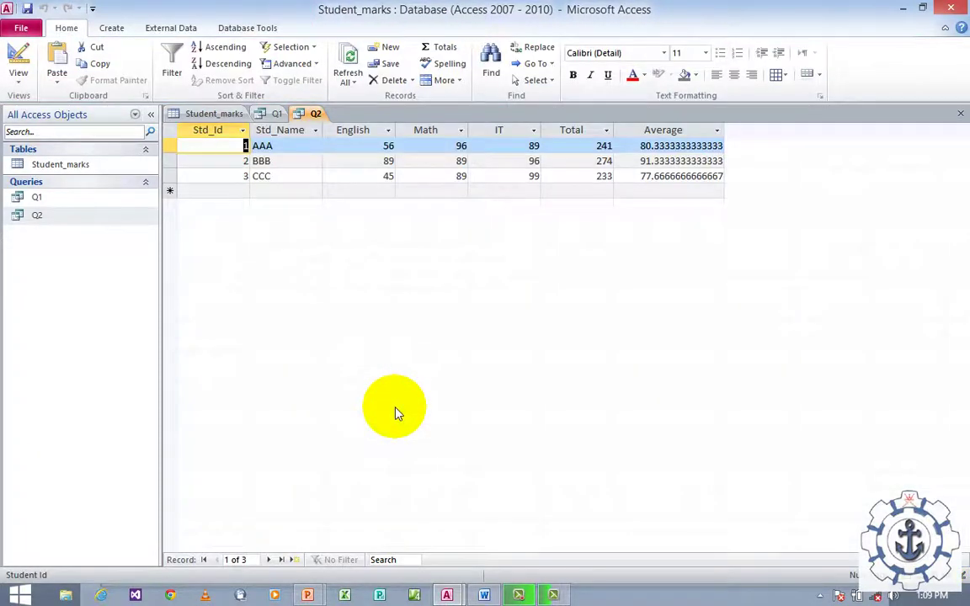
# Step: Set the English criterion in Q2's design back to >60 and run the query
pyautogui.rightClick(66, 221)
pyautogui.click(99, 247)
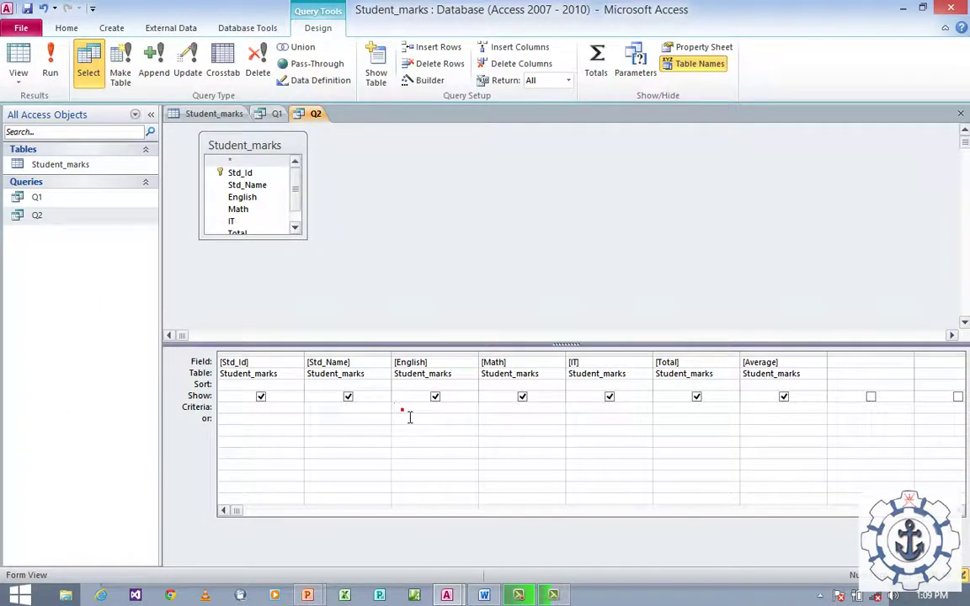
pyautogui.click(409, 413)
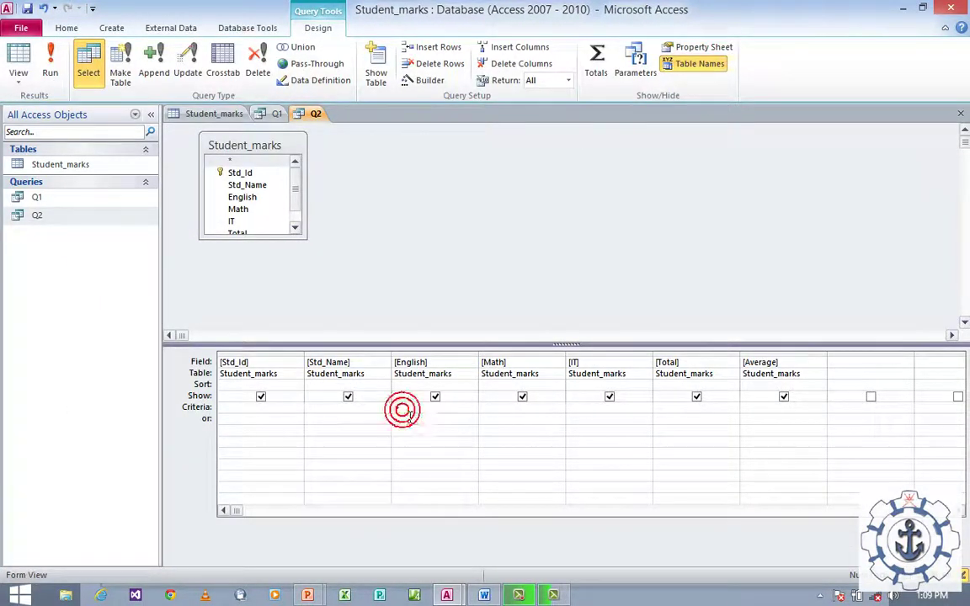
pyautogui.write('>60')
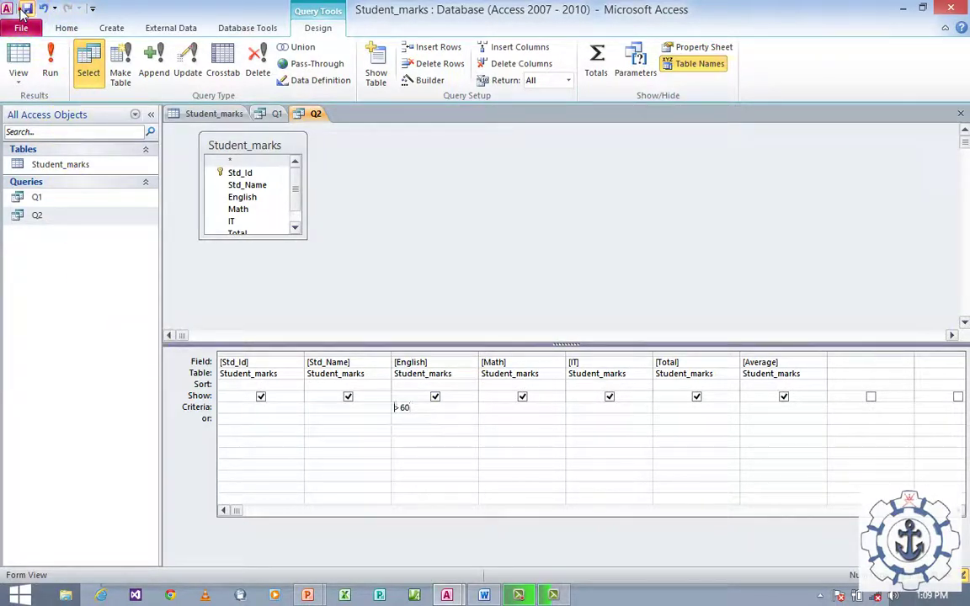
pyautogui.click(52, 66)
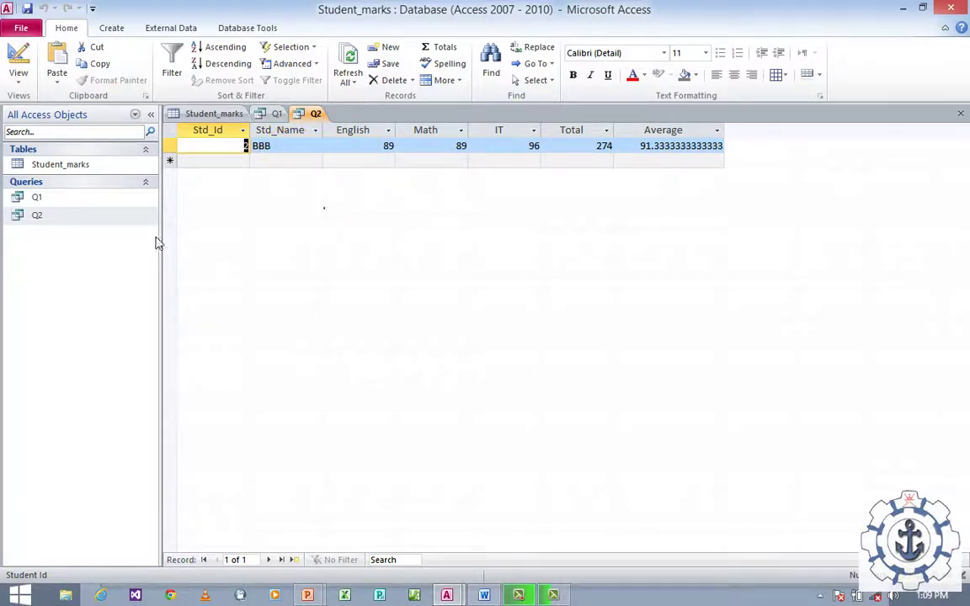
# Step: Start a simple wizard query on the Student_marks table with the fields Std_Id, Std_Name and Total
pyautogui.click(59, 168)
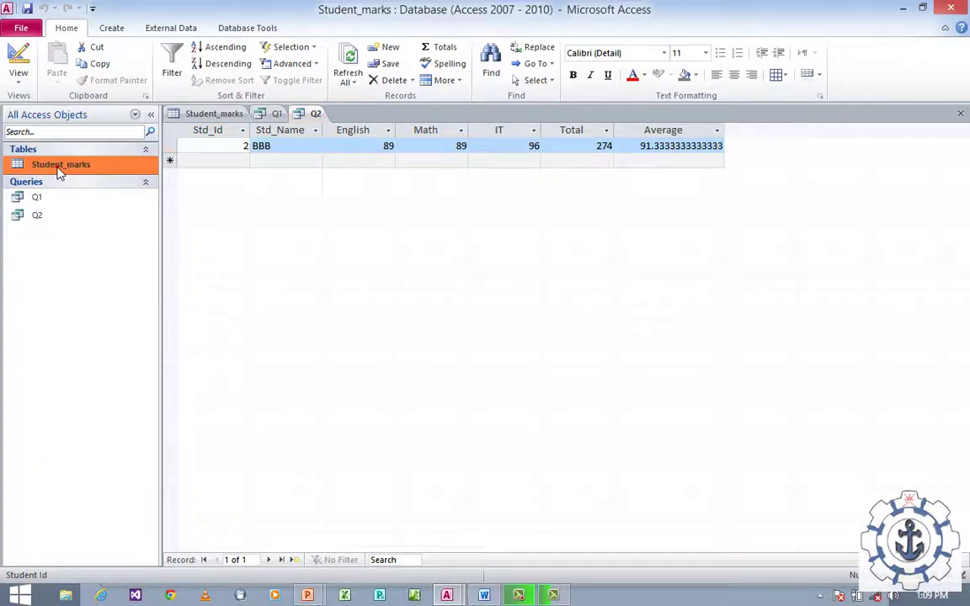
pyautogui.click(59, 165)
pyautogui.click(113, 30)
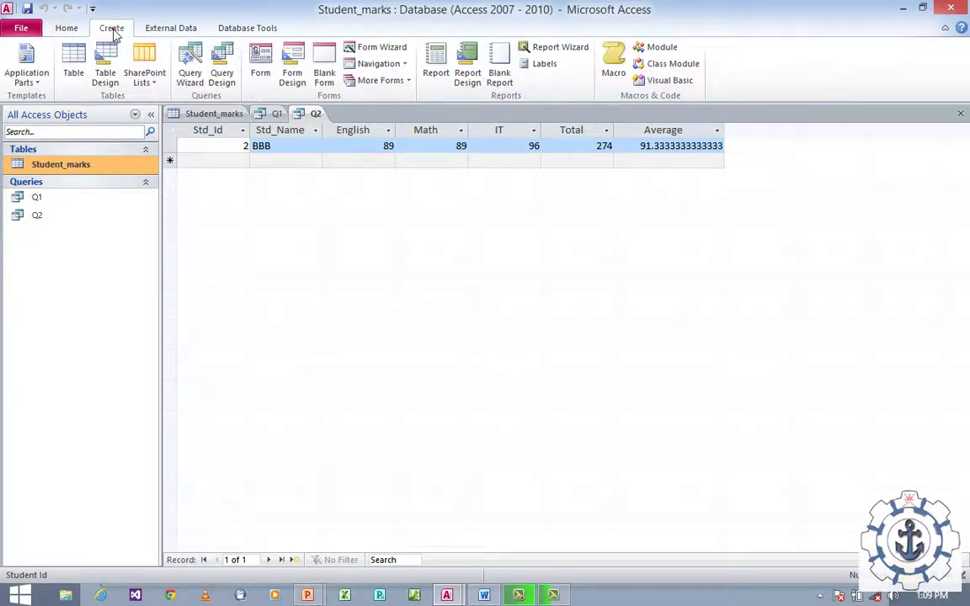
pyautogui.click(193, 69)
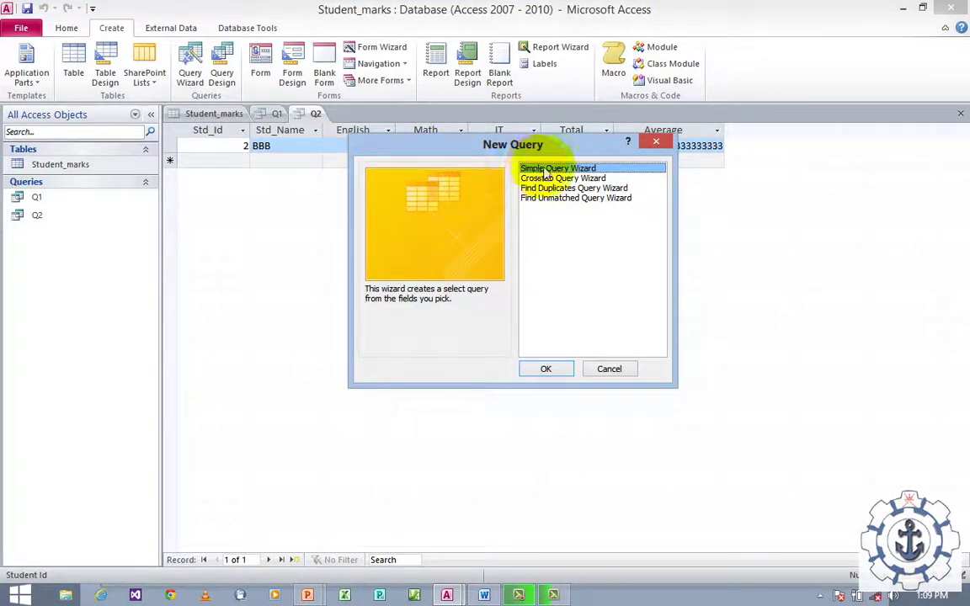
pyautogui.click(562, 371)
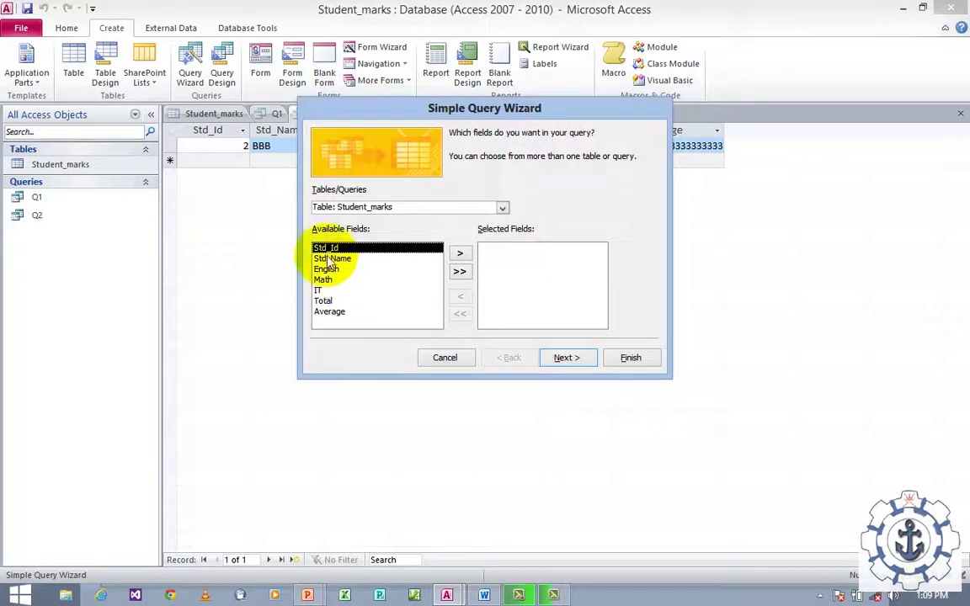
pyautogui.click(462, 255)
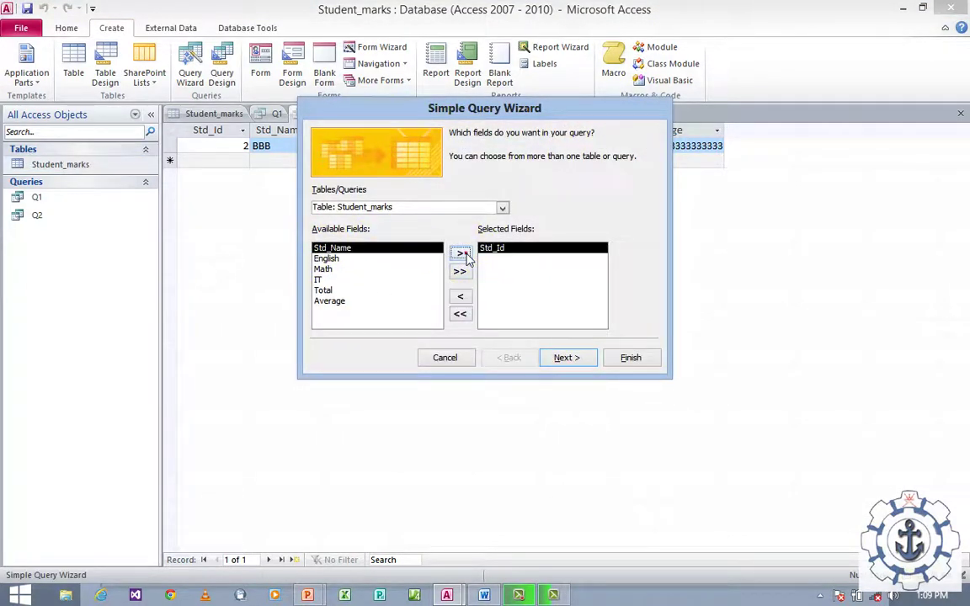
pyautogui.click(462, 254)
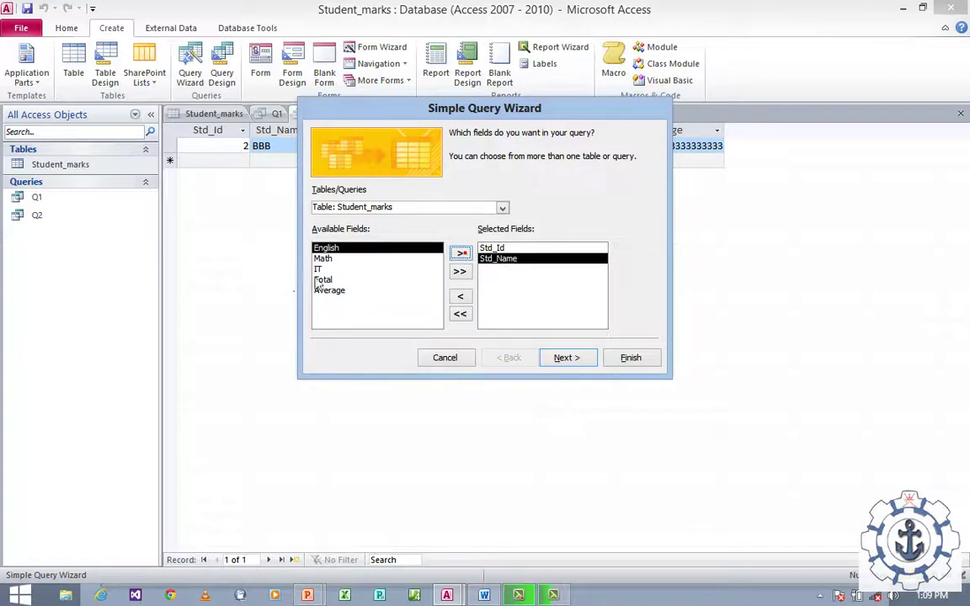
pyautogui.click(322, 279)
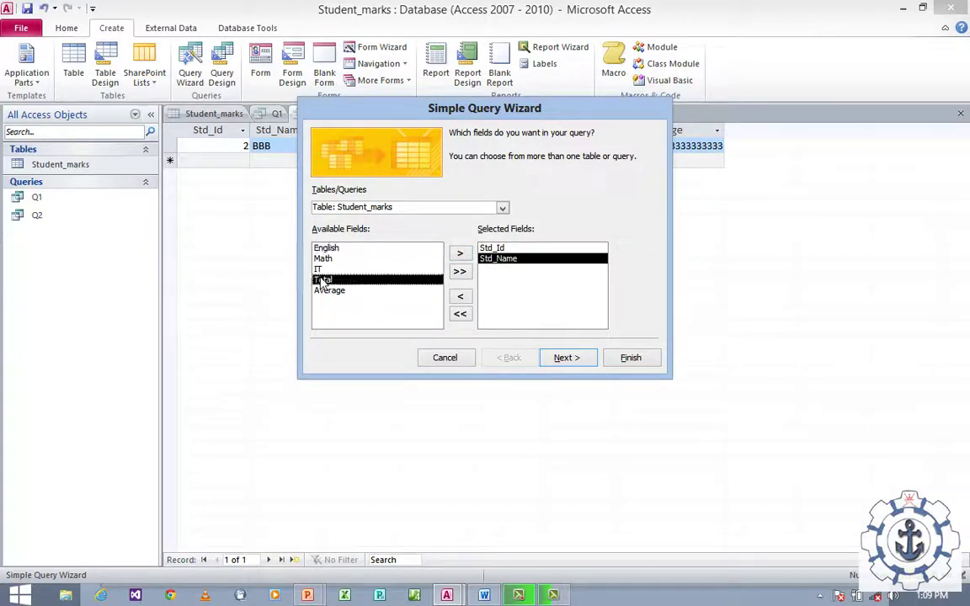
pyautogui.click(460, 255)
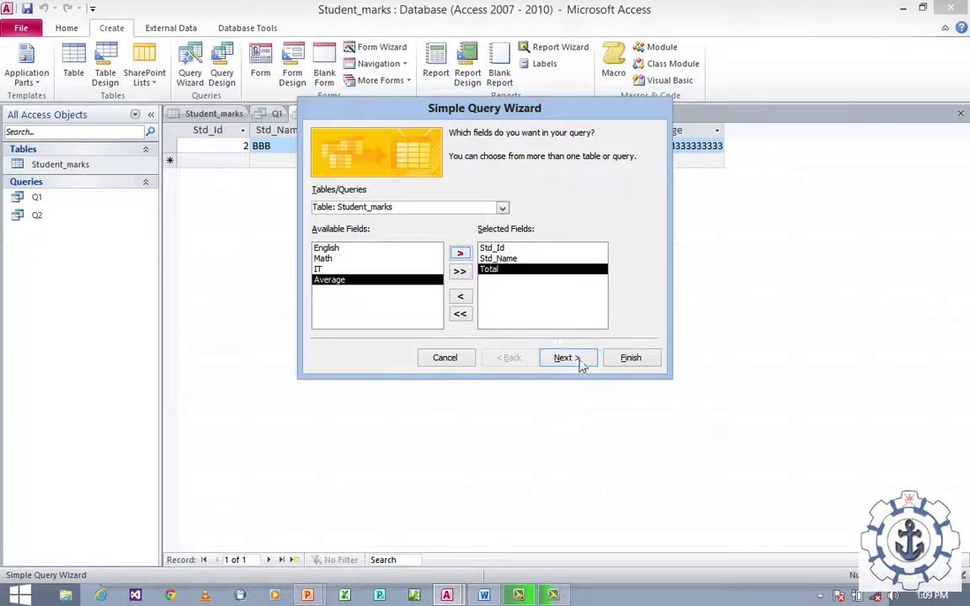
# Step: Keep it as a detail query with the suggested title and open it to view its records
pyautogui.click(579, 360)
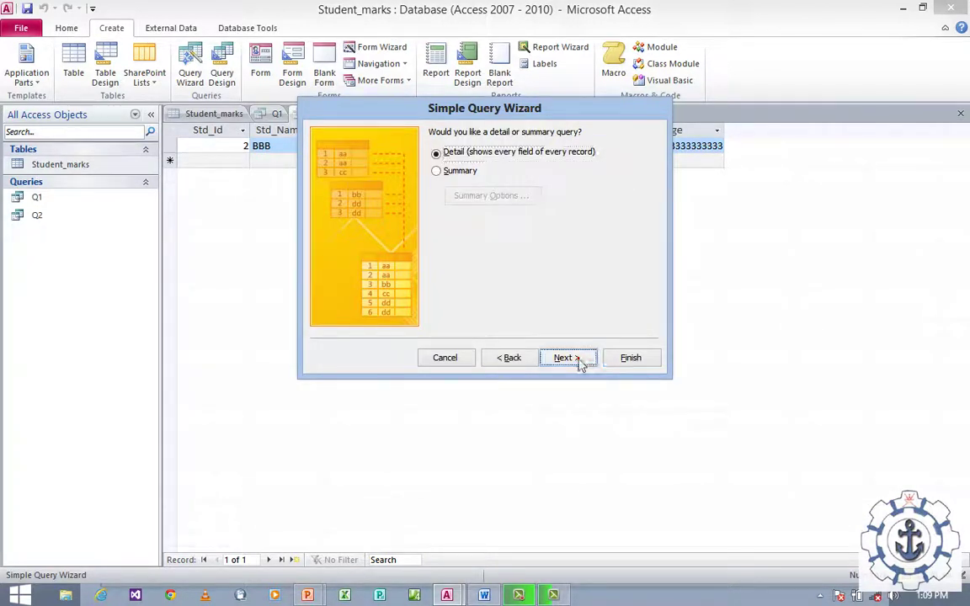
pyautogui.click(579, 361)
pyautogui.click(612, 361)
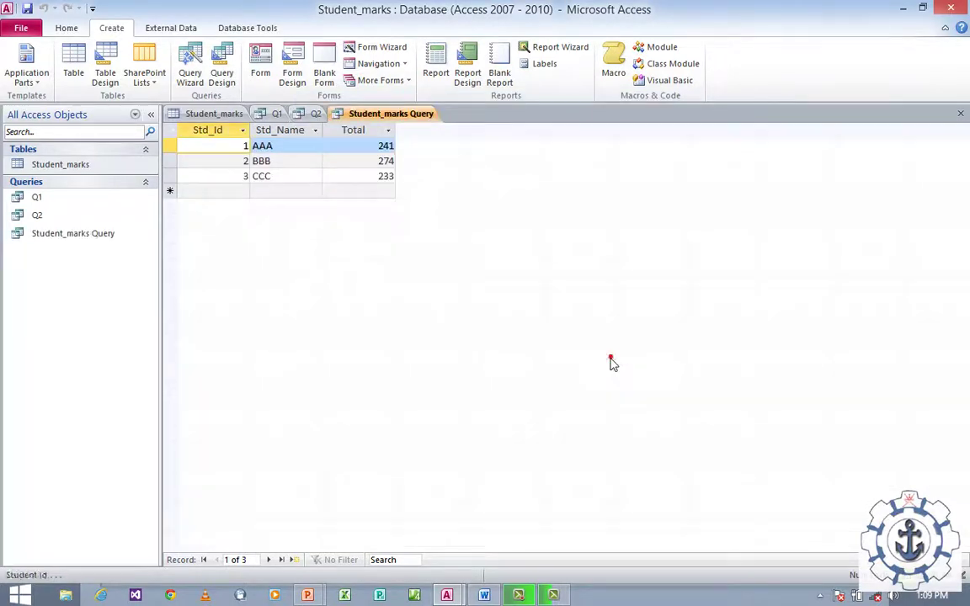
# Step: Try to rename the Student_marks Query while it is still open
pyautogui.click(37, 238)
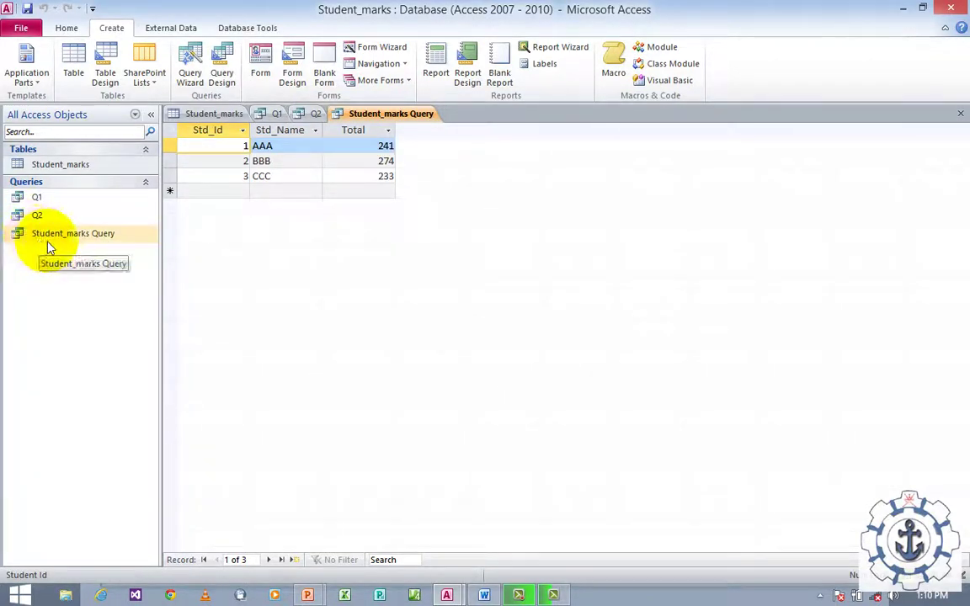
pyautogui.click(48, 242)
pyautogui.rightClick(48, 242)
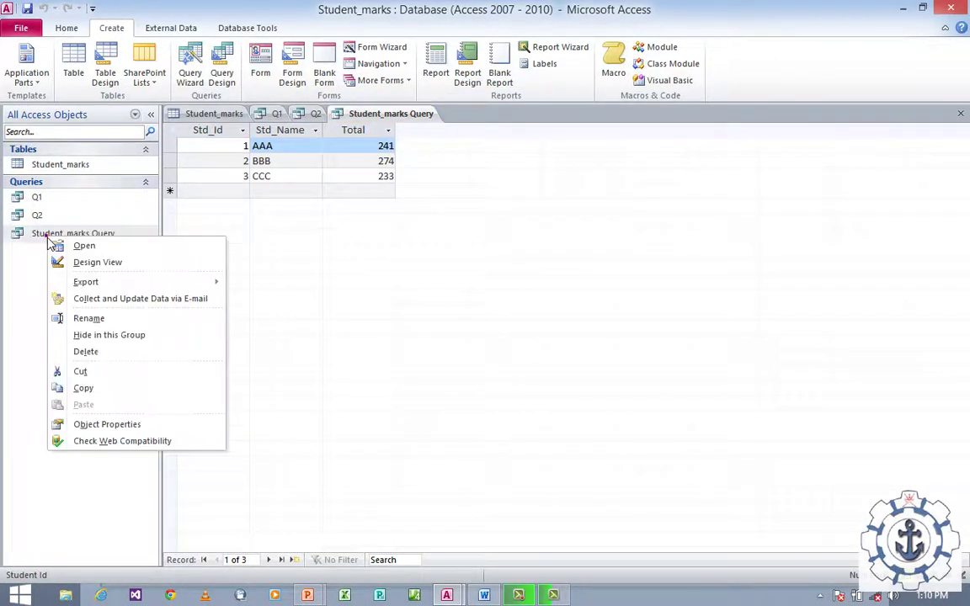
pyautogui.click(89, 319)
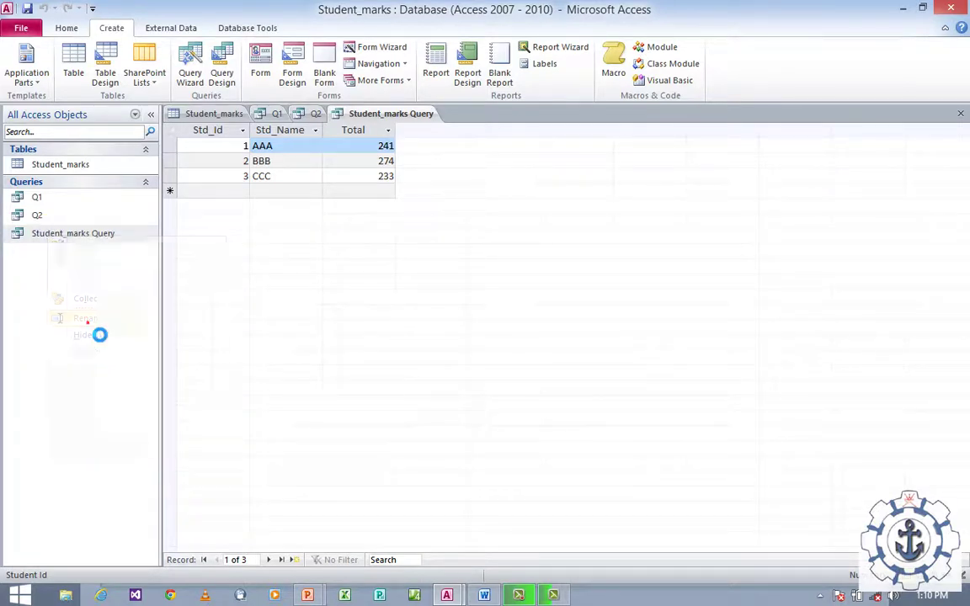
pyautogui.click(488, 343)
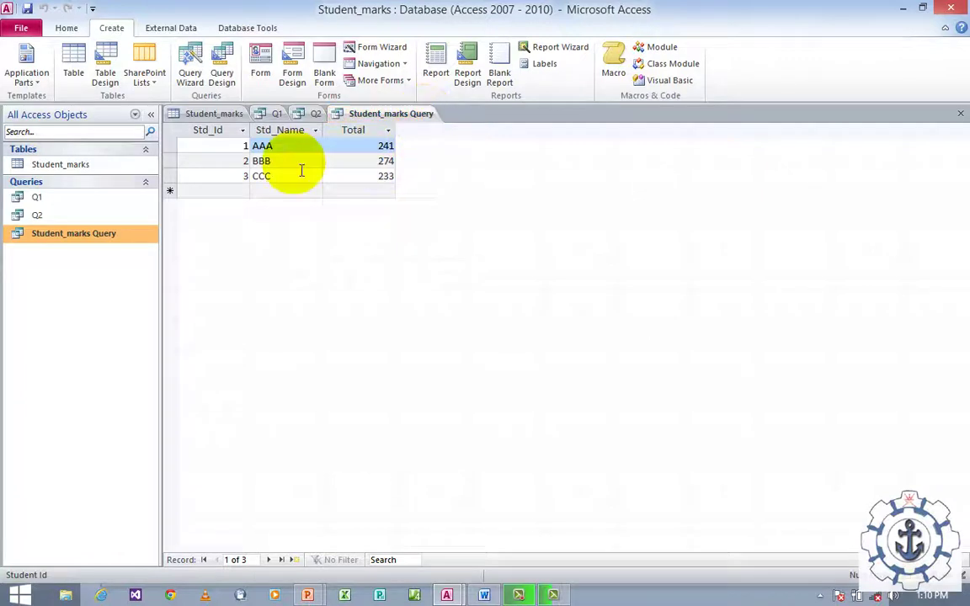
# Step: Set the Total criterion in the Student_marks Query's design to >250 and run the query
pyautogui.rightClick(118, 238)
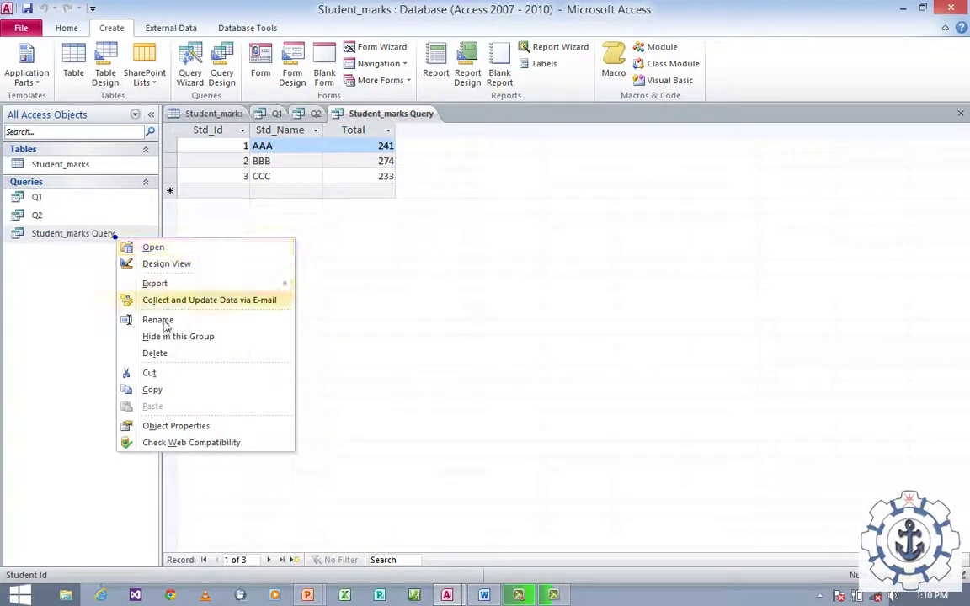
pyautogui.click(149, 263)
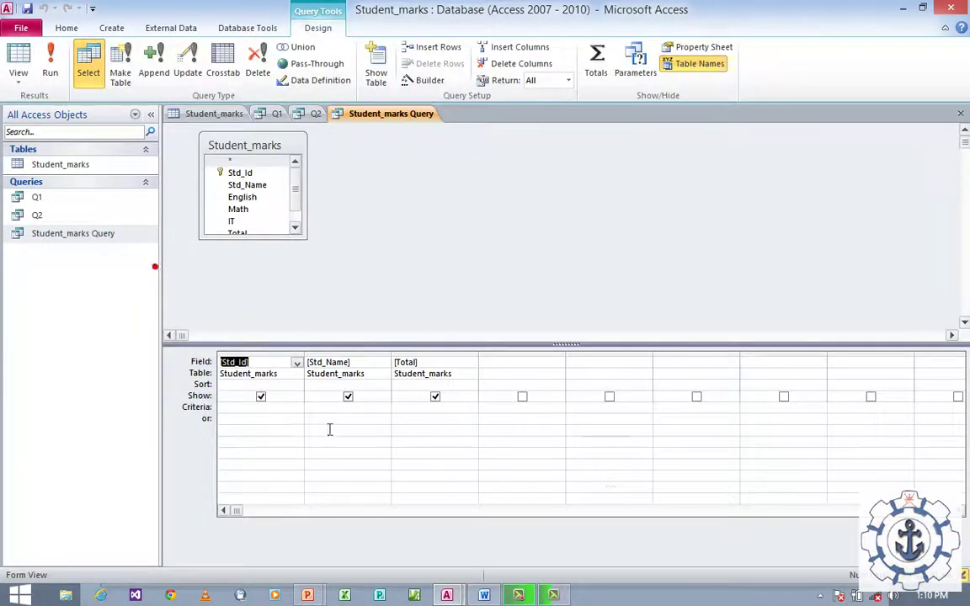
pyautogui.click(430, 416)
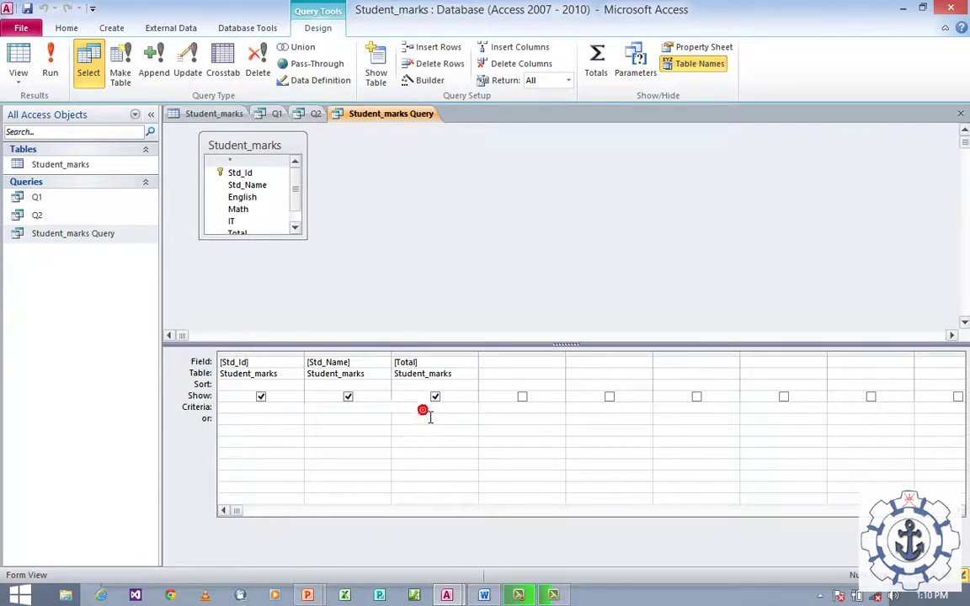
pyautogui.click(429, 416)
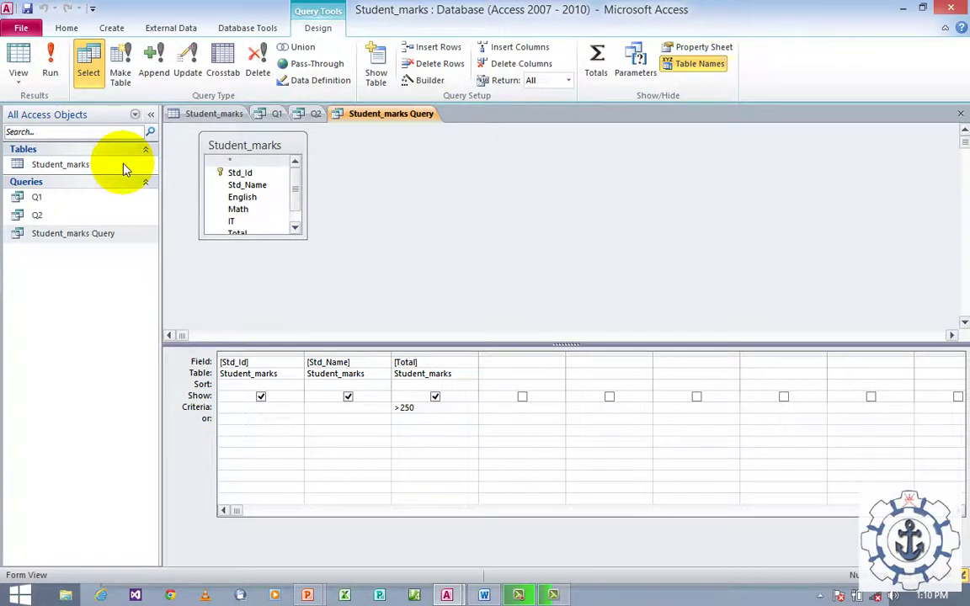
pyautogui.click(52, 56)
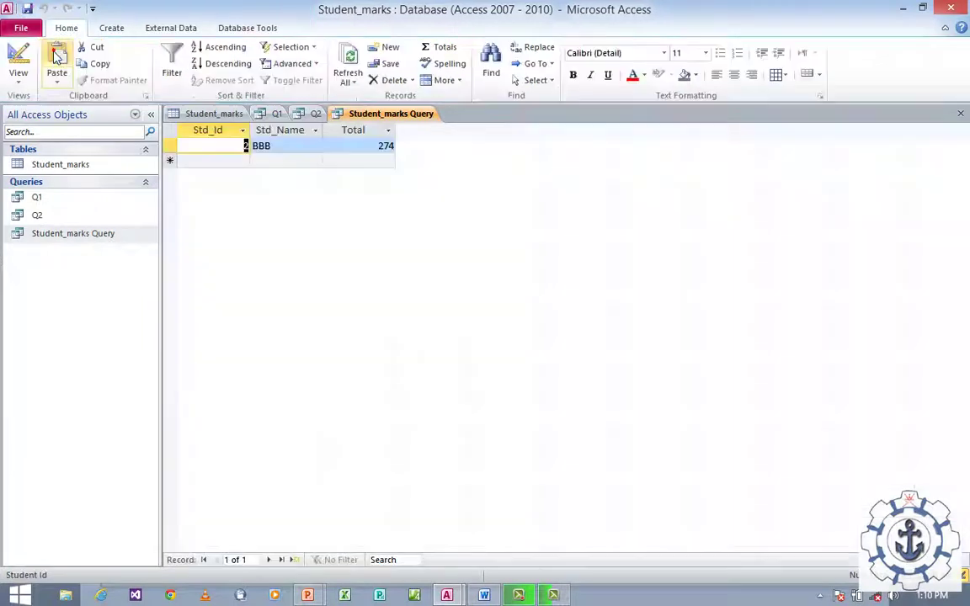
pyautogui.click(52, 51)
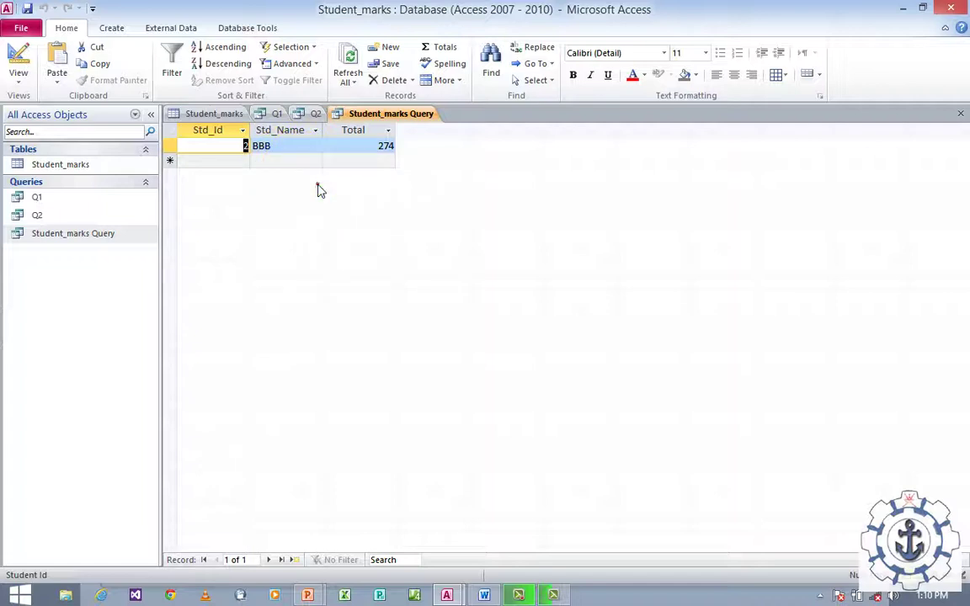
pyautogui.click(191, 184)
pyautogui.click(192, 182)
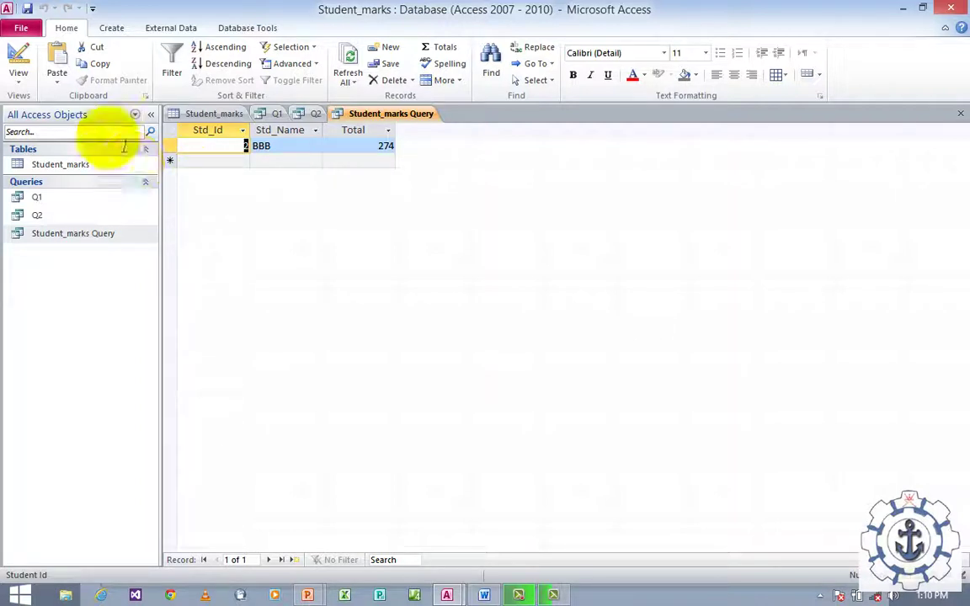
# Step: Start another simple wizard query on the Student_marks table that includes all of its fields
pyautogui.click(34, 168)
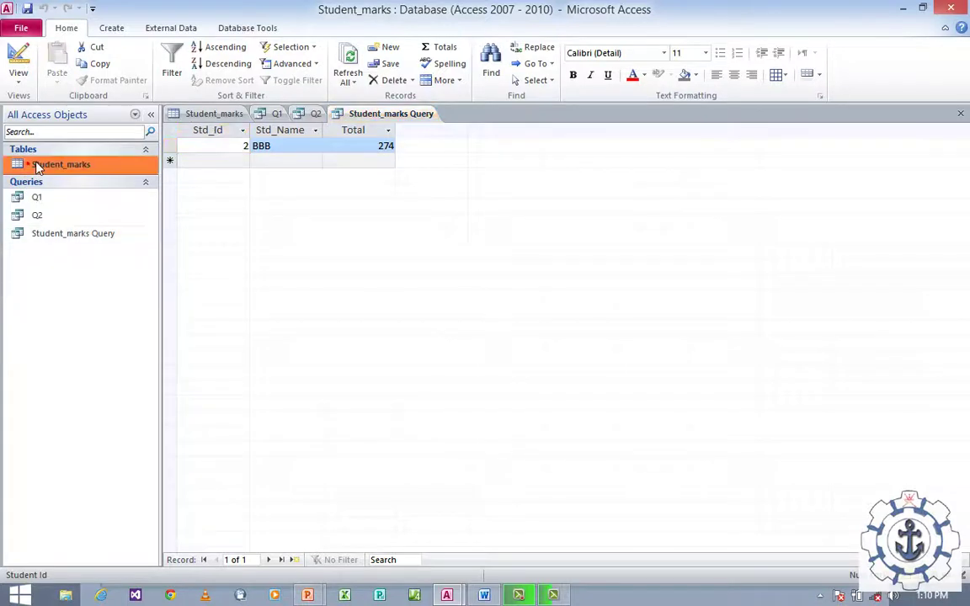
pyautogui.click(115, 32)
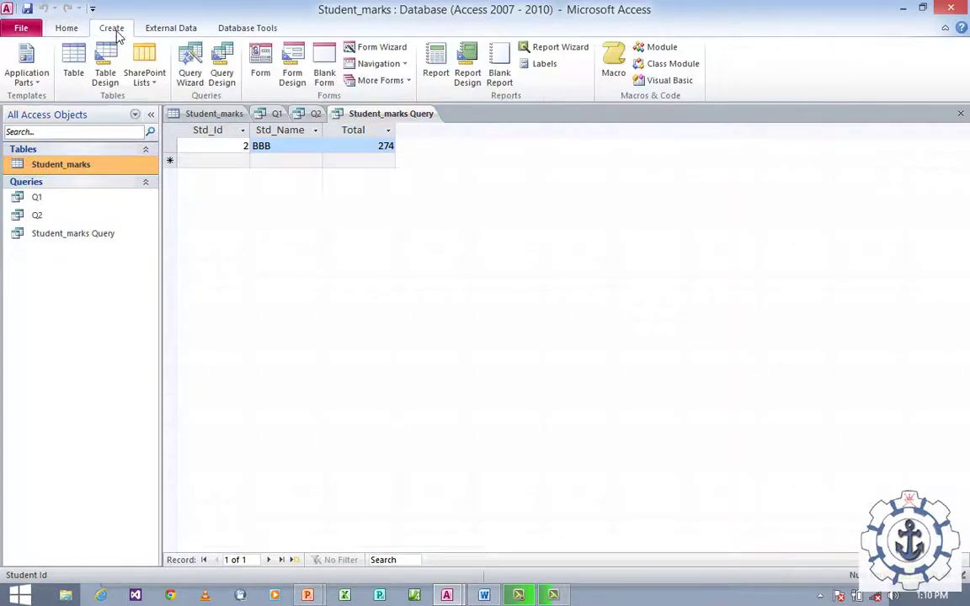
pyautogui.click(190, 74)
pyautogui.click(547, 370)
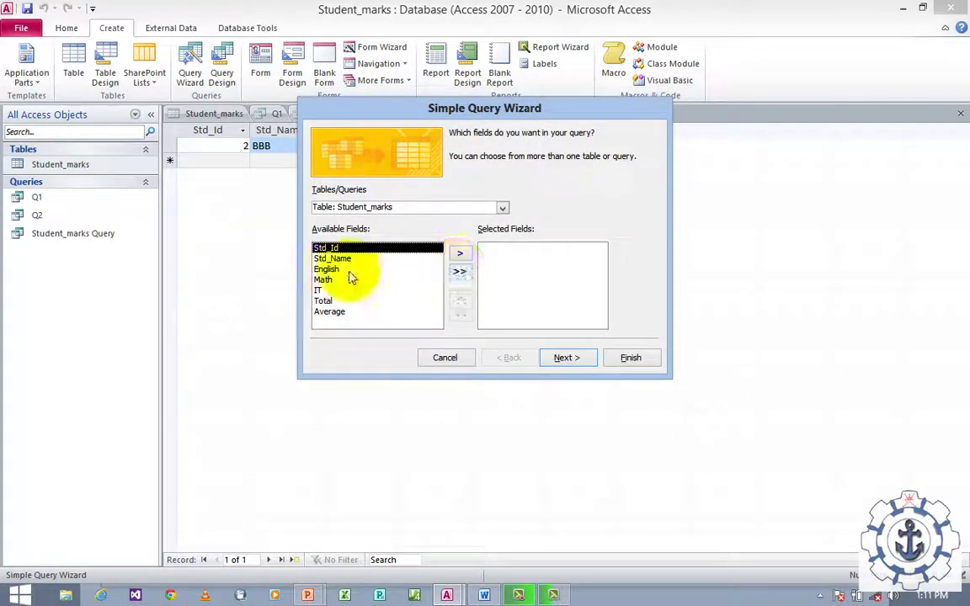
pyautogui.click(460, 273)
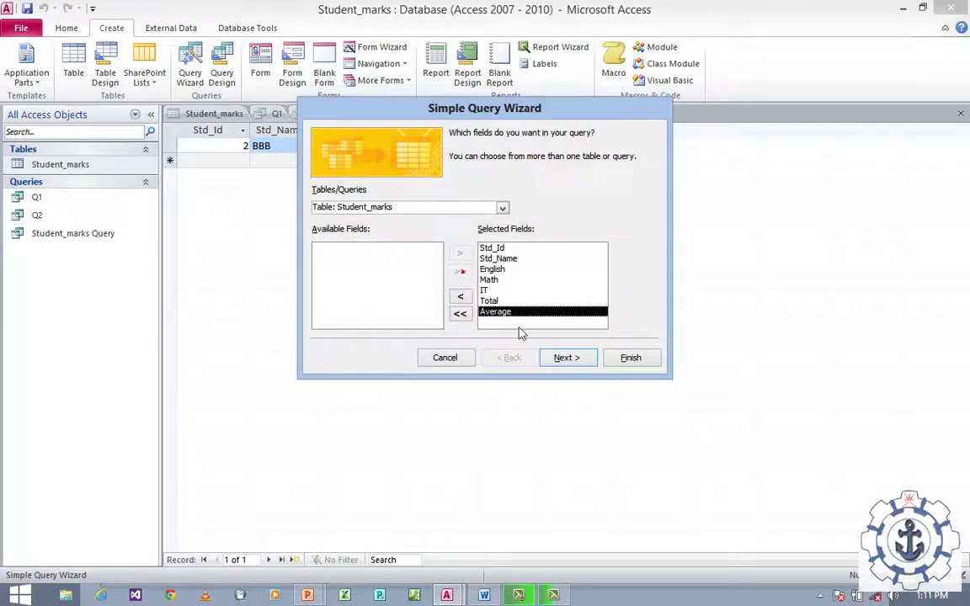
# Step: Keep the new query as a detail query, title it Q3 and open it to view its records
pyautogui.click(563, 362)
pyautogui.click(558, 362)
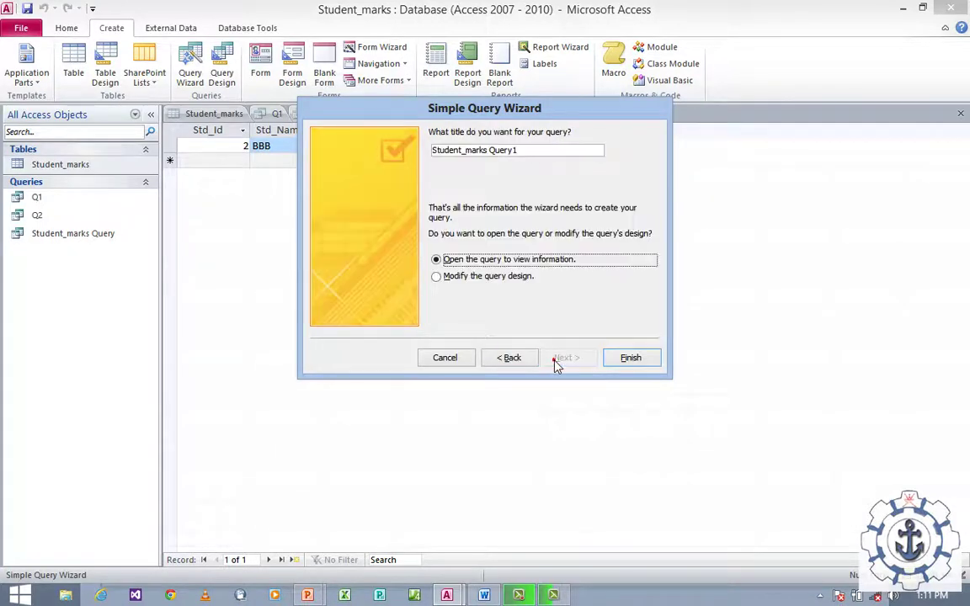
pyautogui.moveTo(528, 152); pyautogui.dragTo(427, 152)
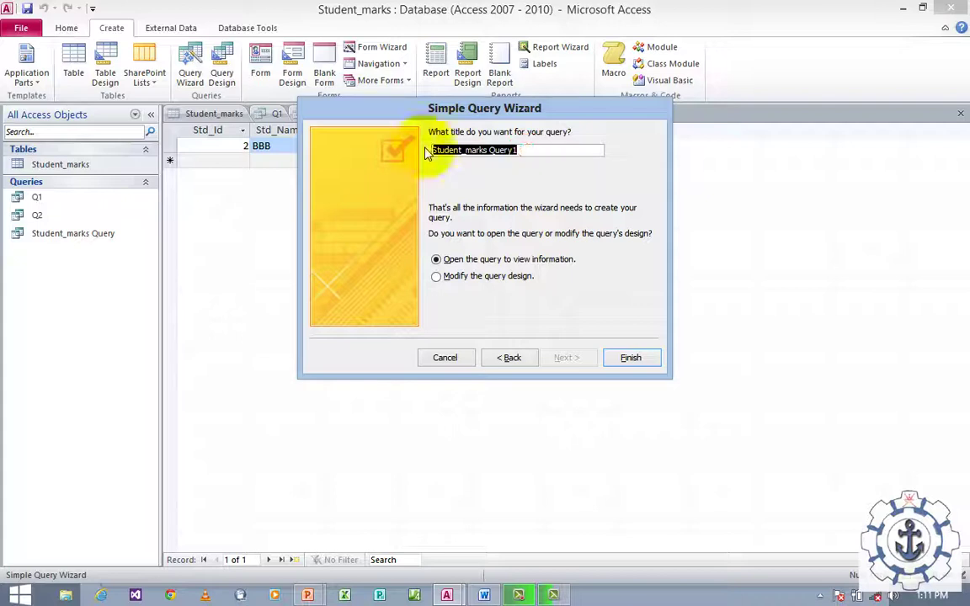
pyautogui.write('Q3')
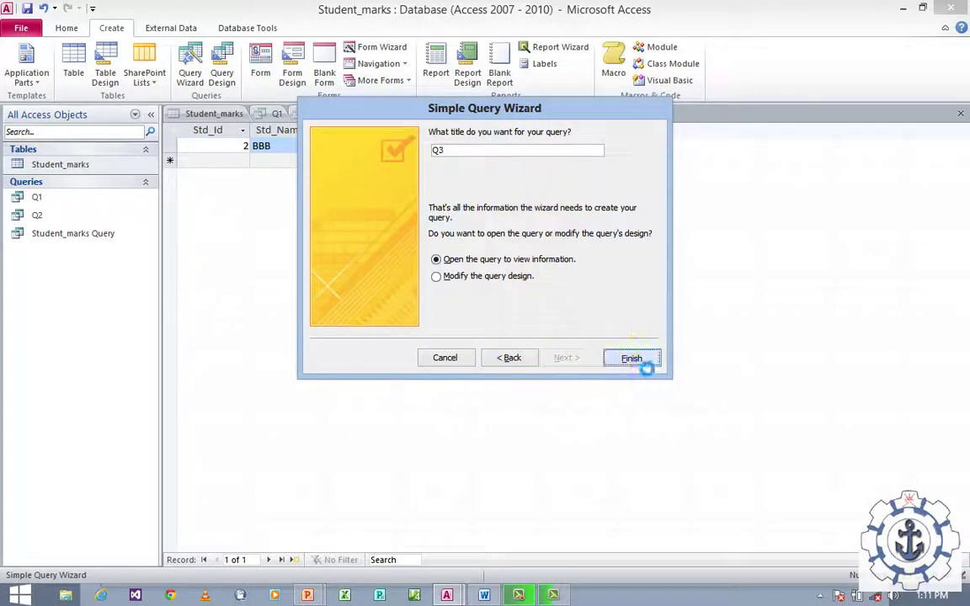
pyautogui.click(636, 362)
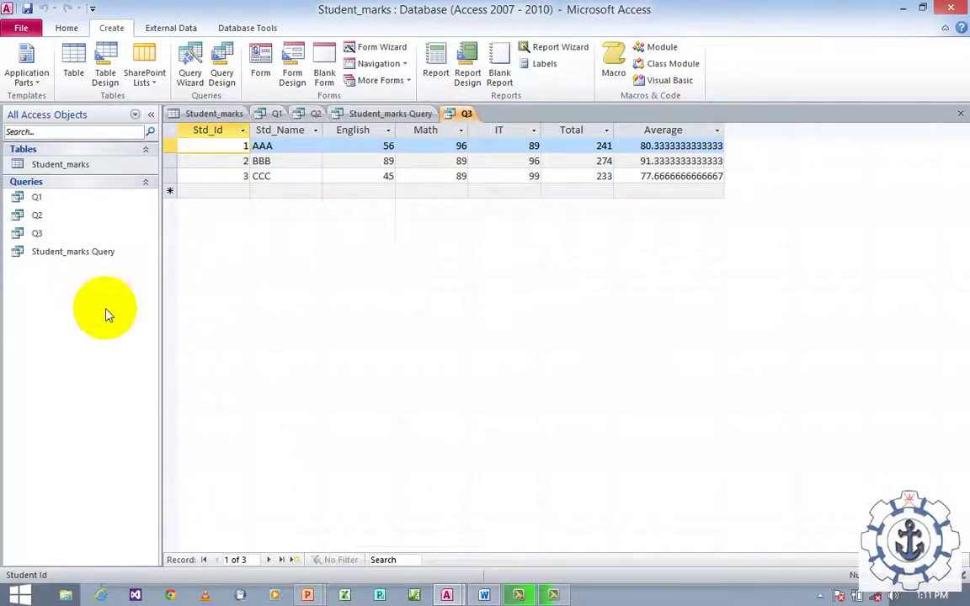
# Step: Set the Average field in Q3's design to sort in descending order and run the query
pyautogui.click(40, 238)
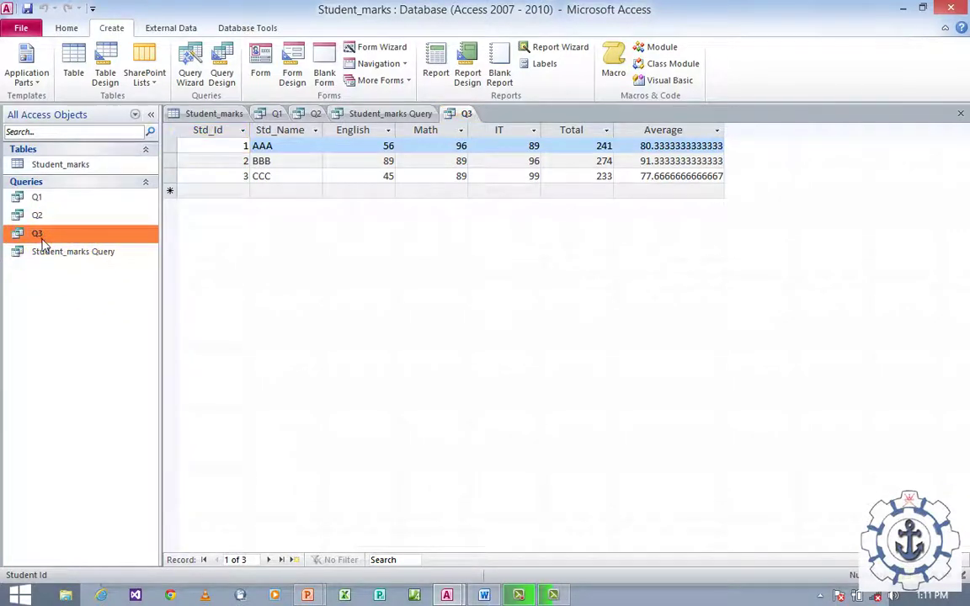
pyautogui.rightClick(39, 236)
pyautogui.click(64, 266)
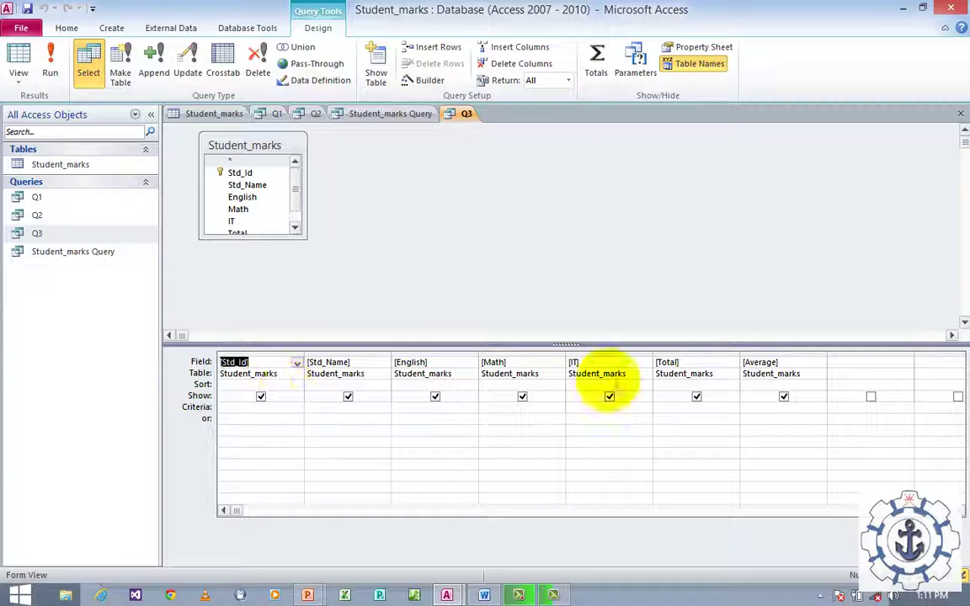
pyautogui.click(797, 389)
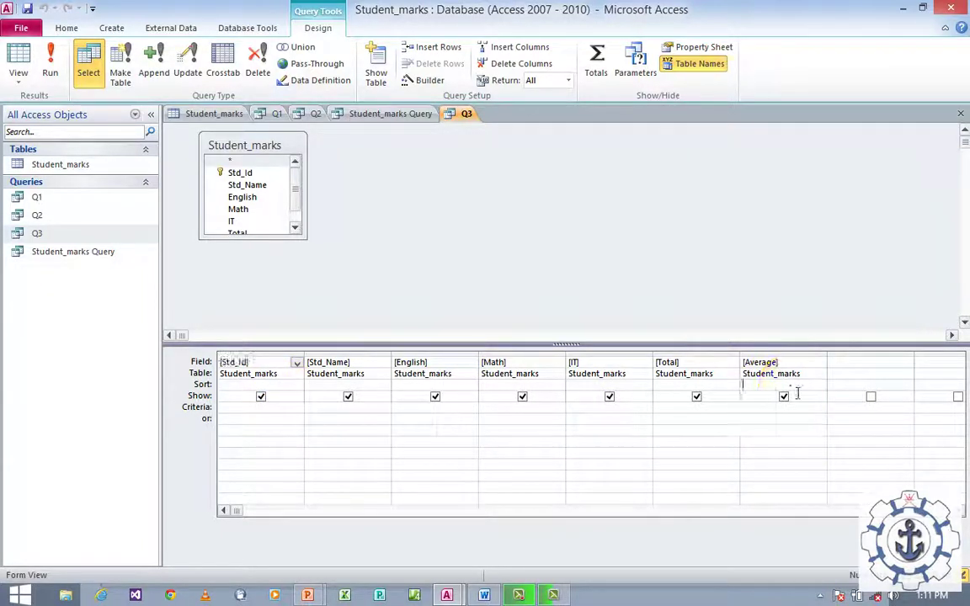
pyautogui.click(819, 387)
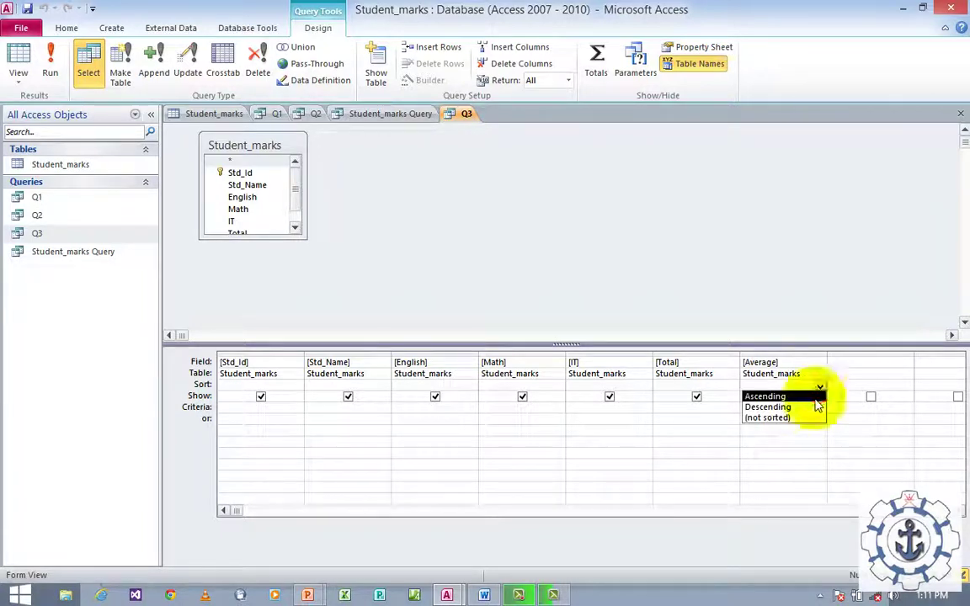
pyautogui.click(811, 408)
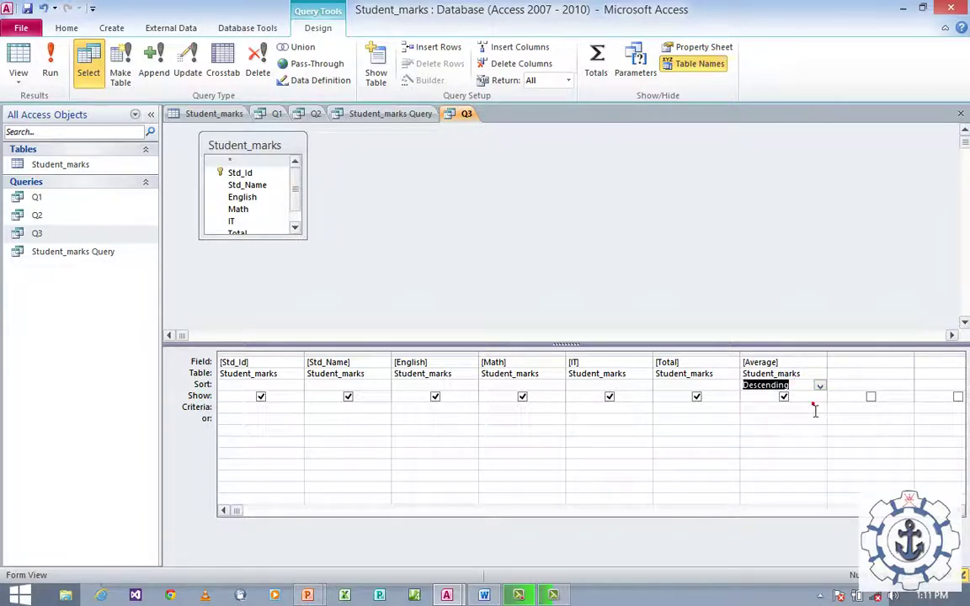
pyautogui.click(52, 72)
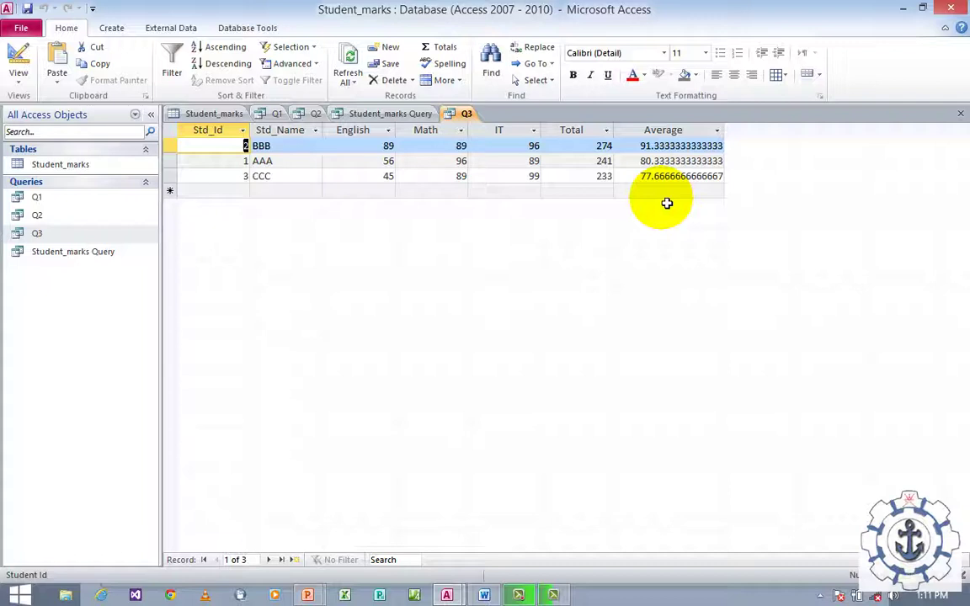
# Step: In Q3's design, set the Average field to not sorted with the criterion >80 and run the query
pyautogui.click(82, 235)
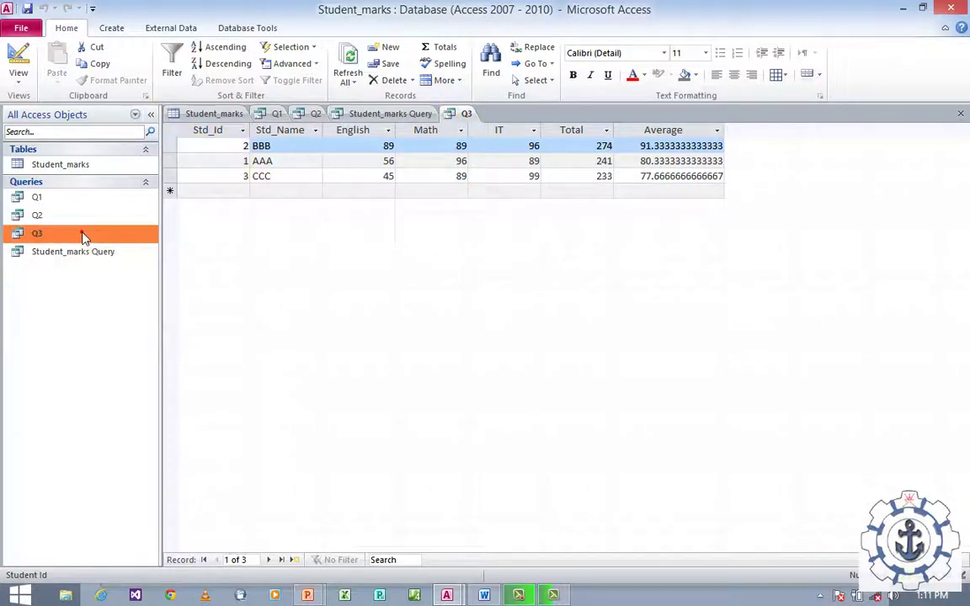
pyautogui.rightClick(34, 233)
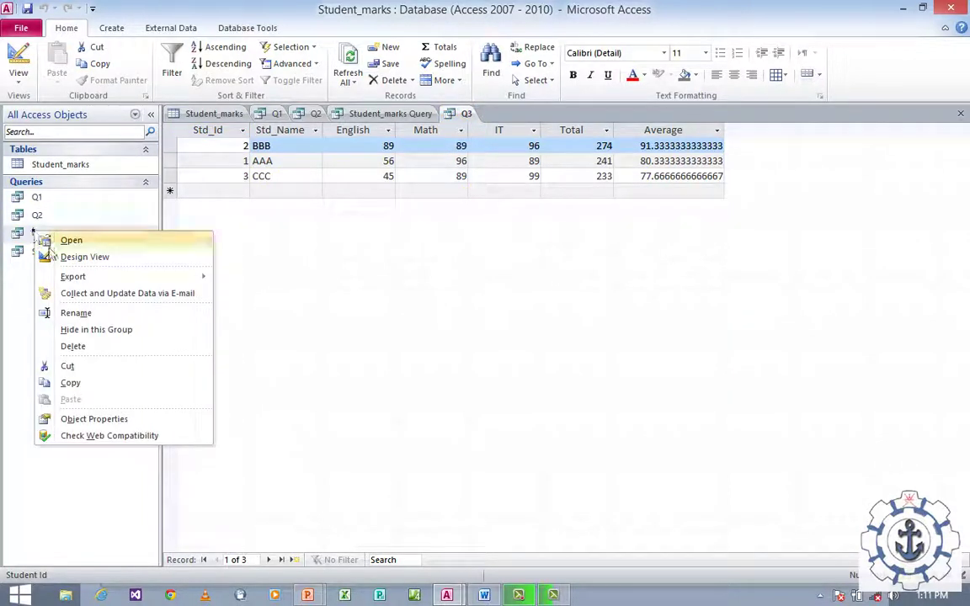
pyautogui.click(61, 257)
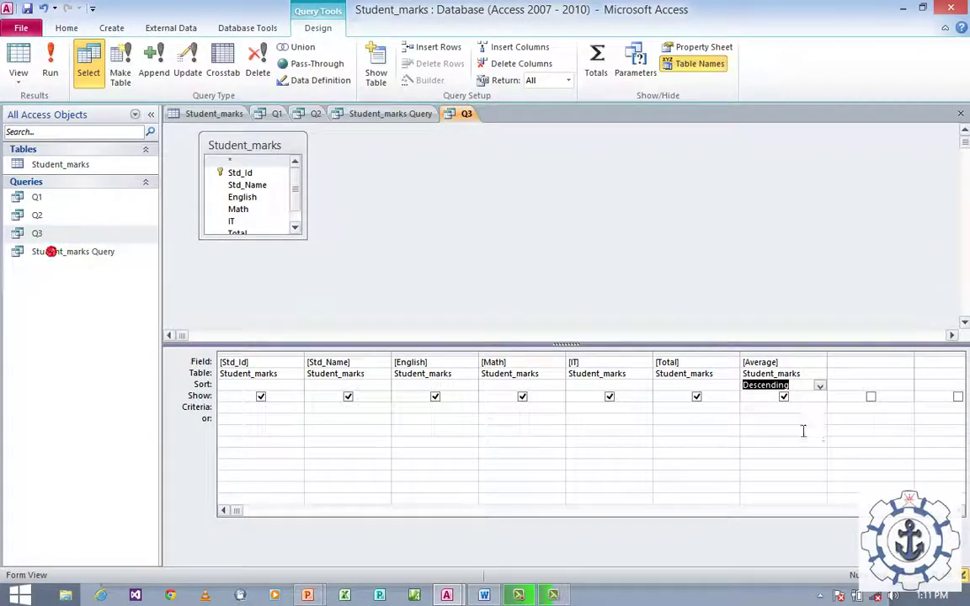
pyautogui.click(819, 386)
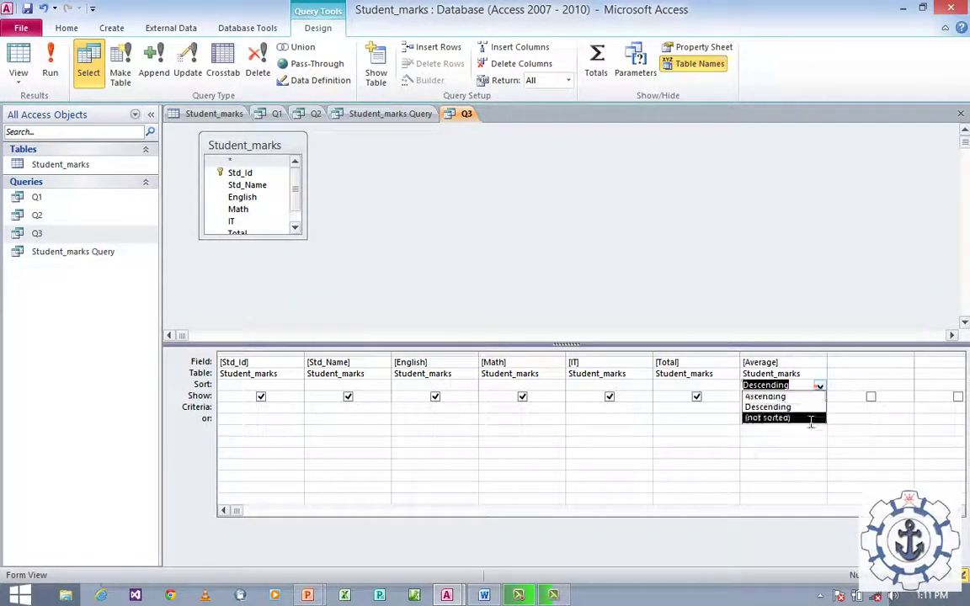
pyautogui.click(811, 418)
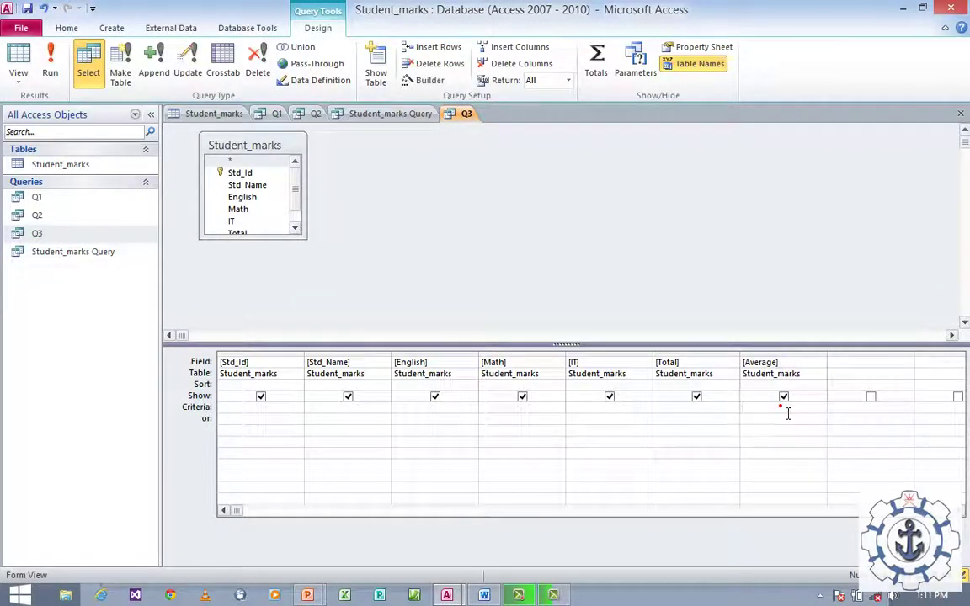
pyautogui.click(783, 408)
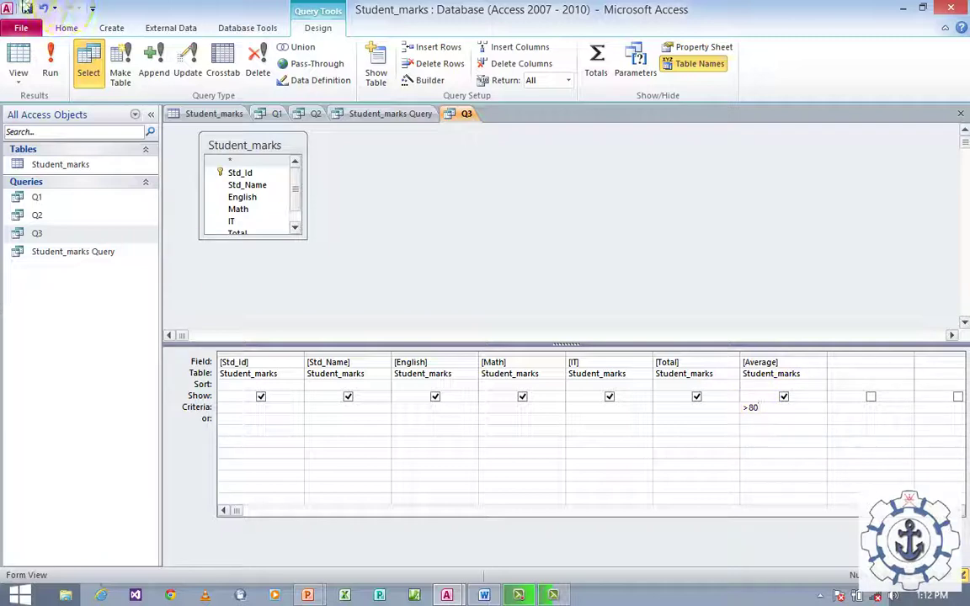
pyautogui.click(49, 57)
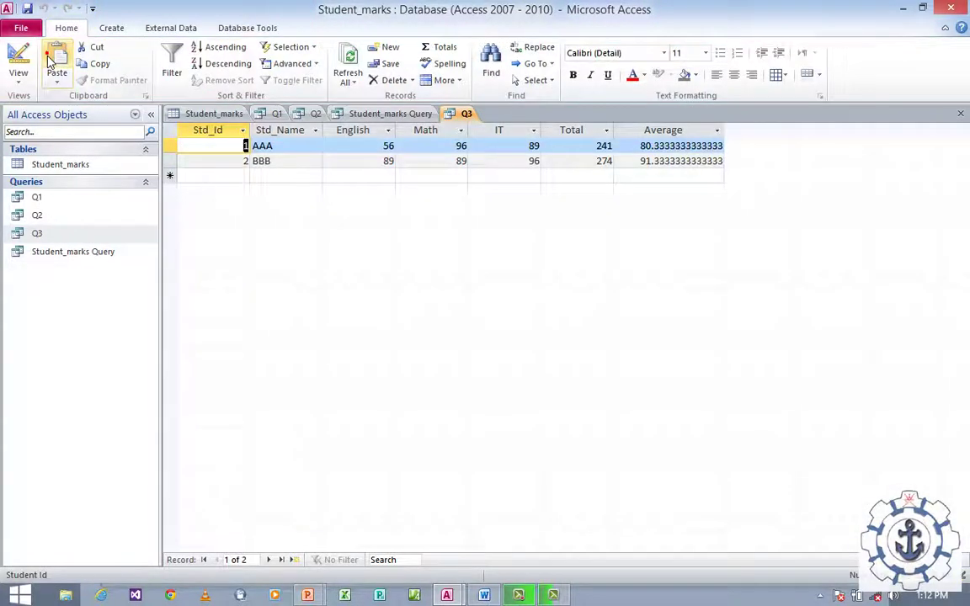